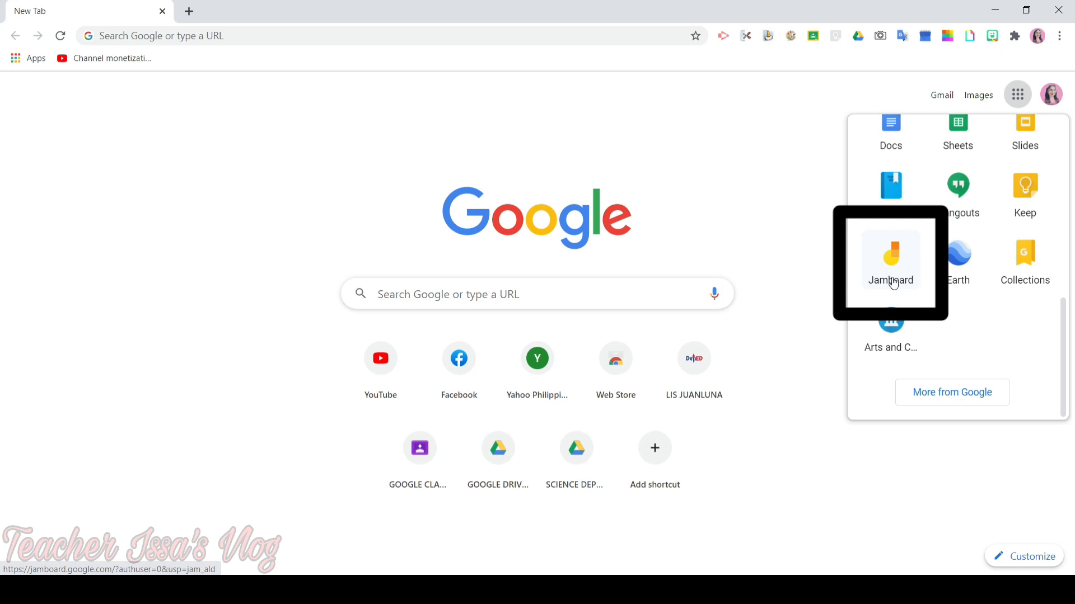
- Open the Jamboard site at jamboard.google.com in the browser
left_click(892, 279)
left_click(179, 37)
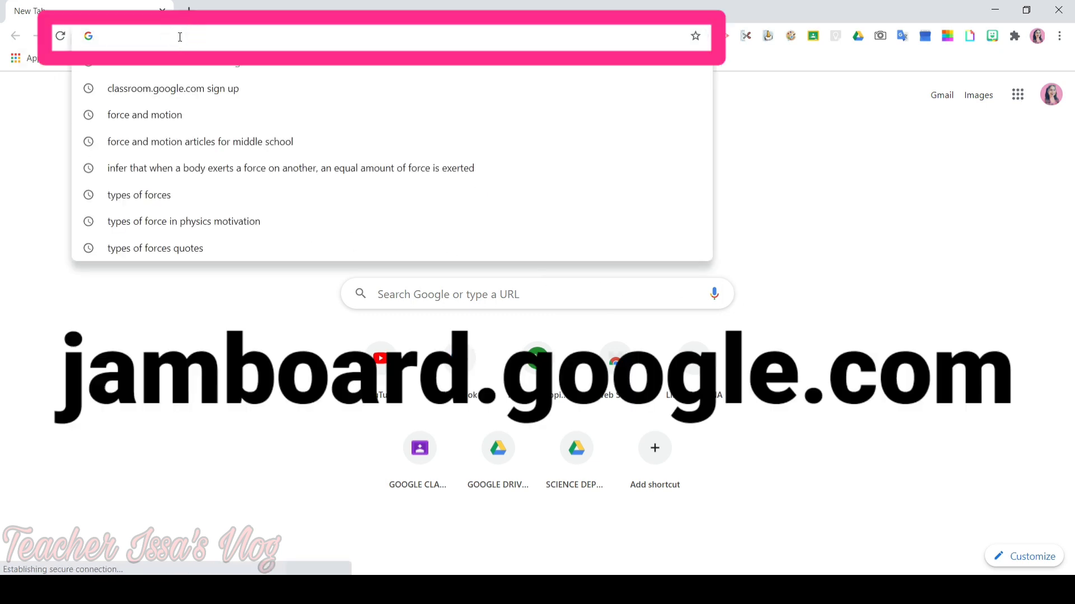
type("jambo")
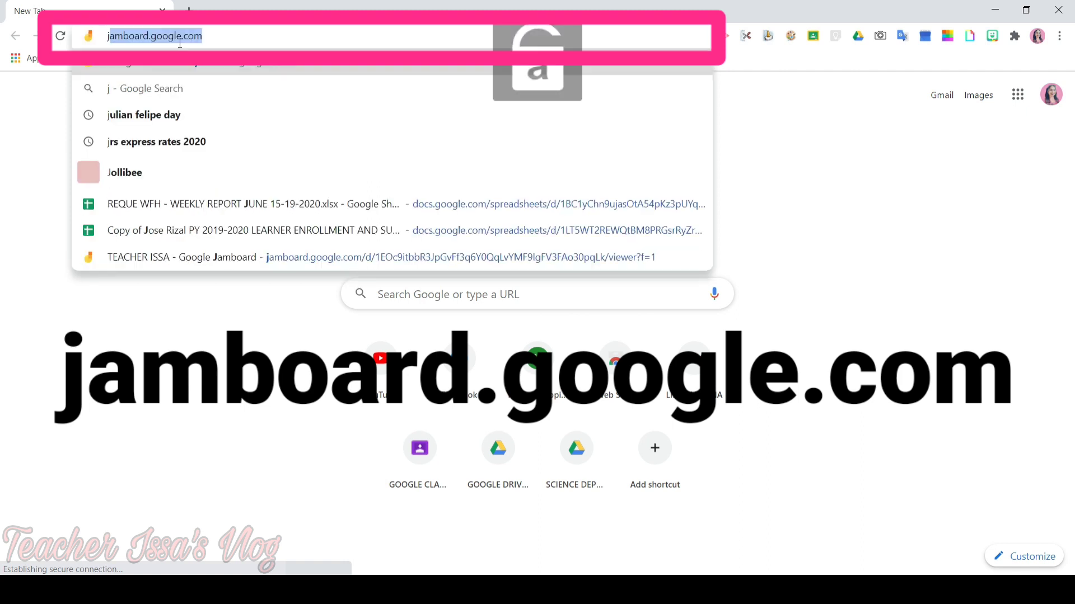
type("ard")
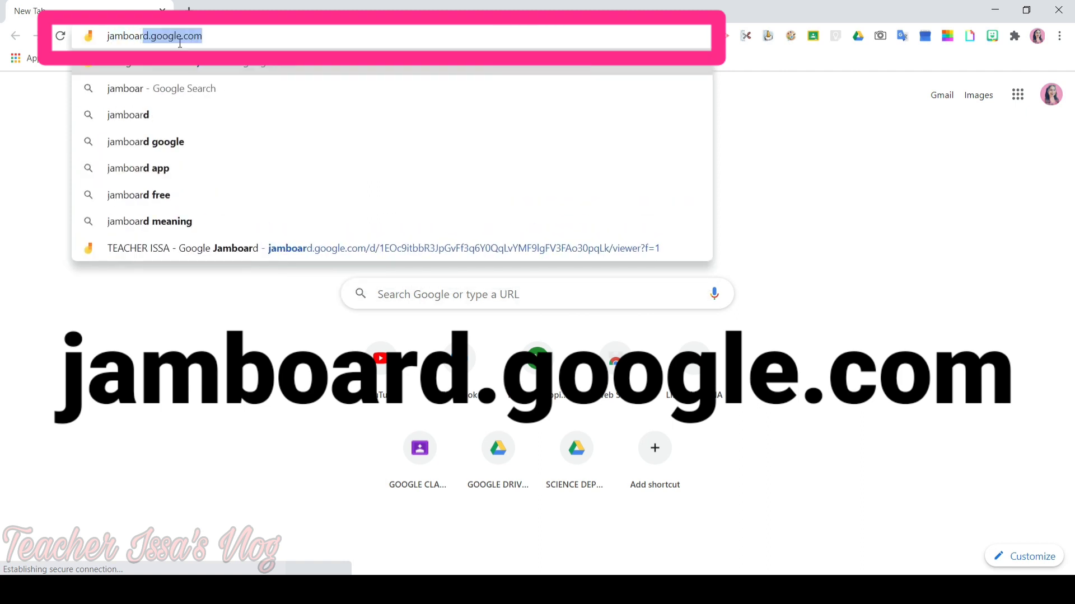
left_click(208, 43)
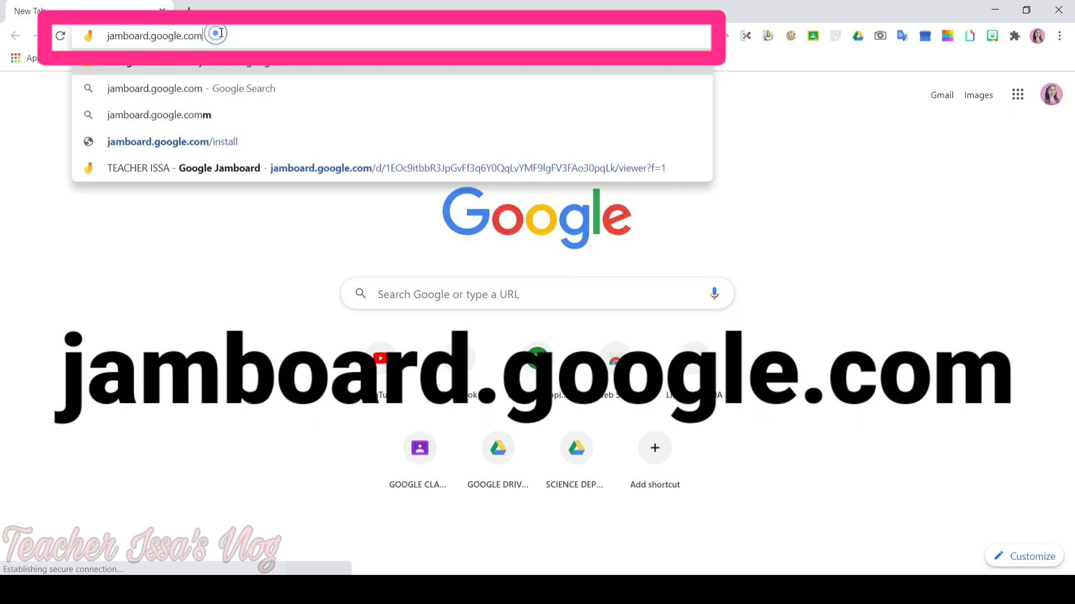
key("Return")
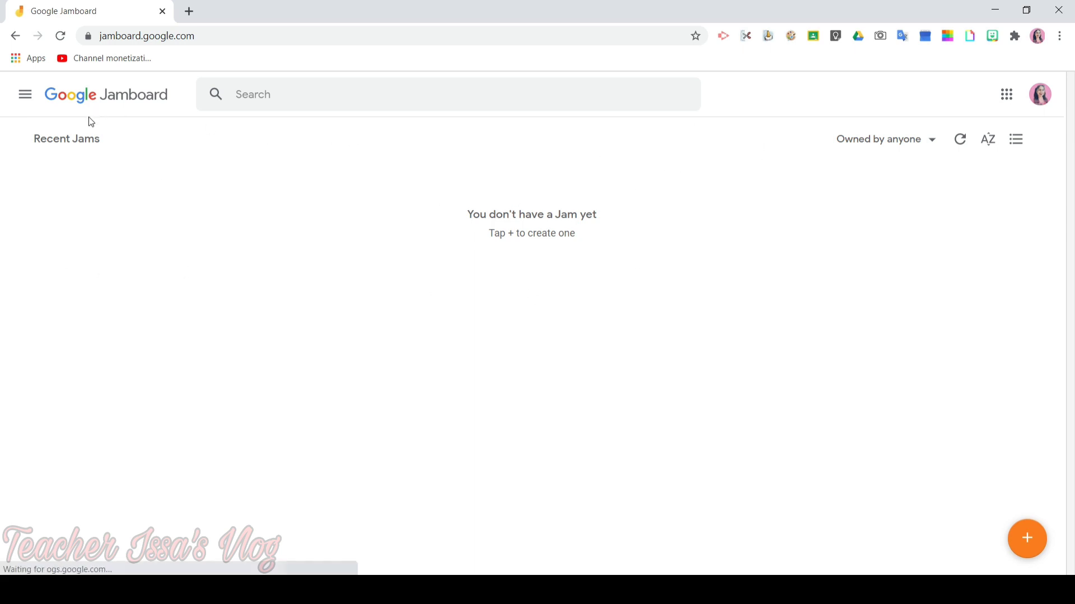
- Switch Jamboard to another signed-in Google account and translate its start page to English
left_click(21, 96)
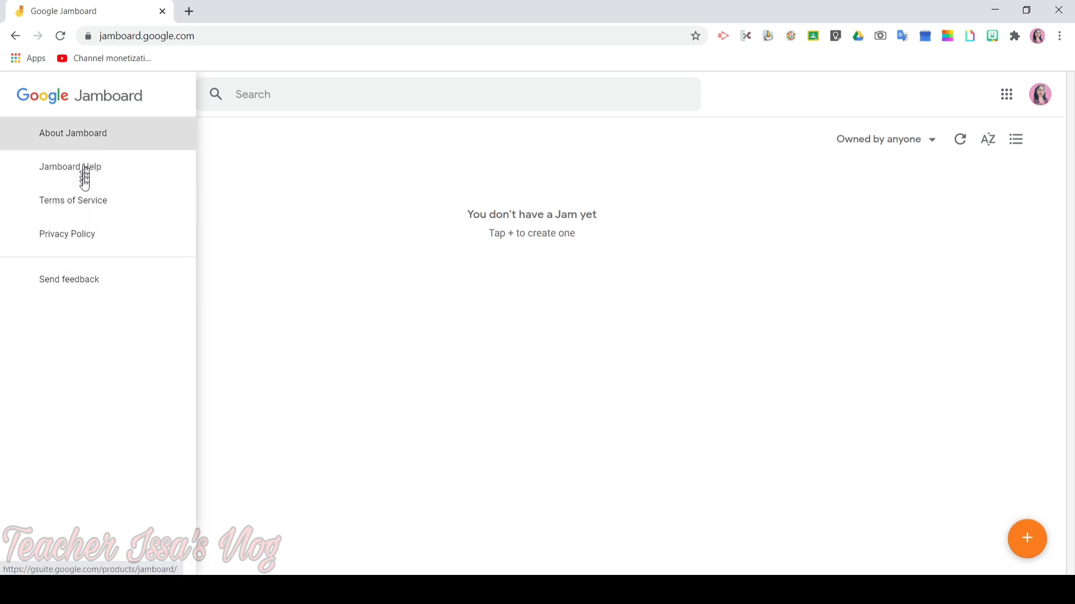
left_click(1040, 99)
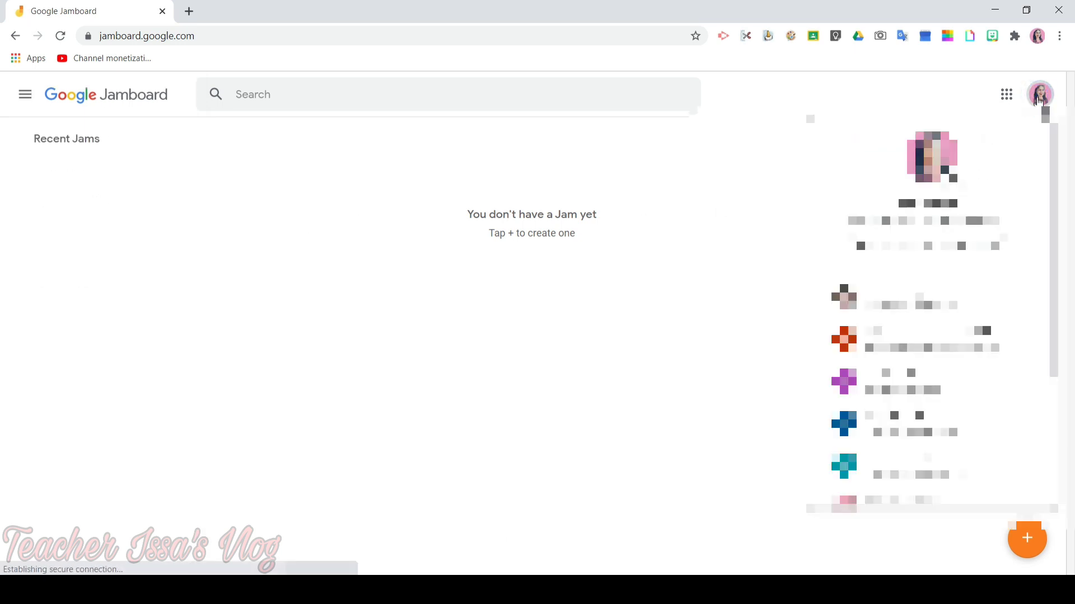
left_click_drag(1053, 255, 1061, 390)
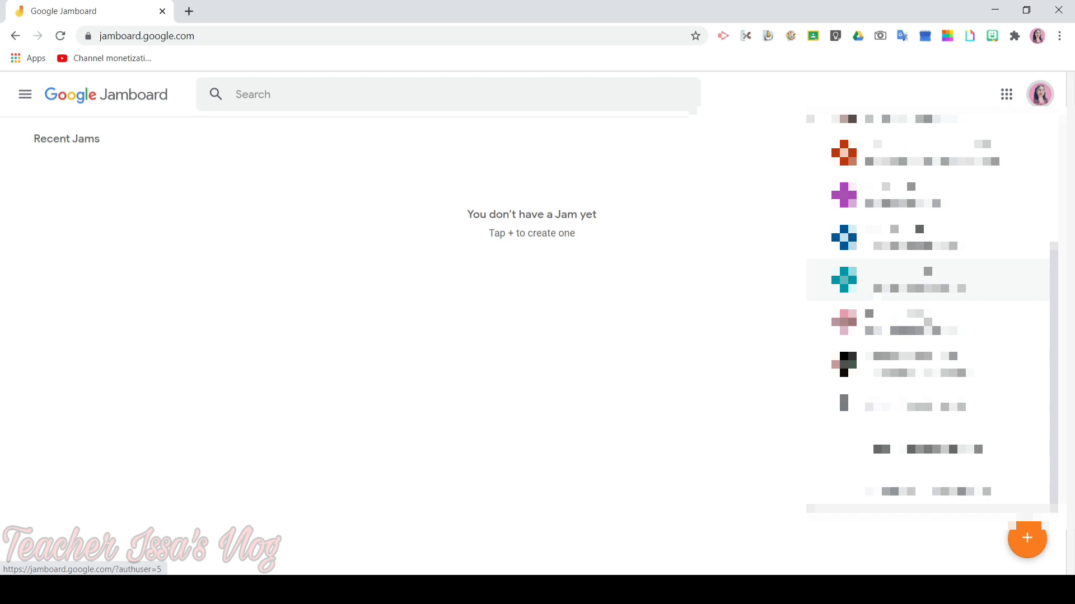
left_click(876, 292)
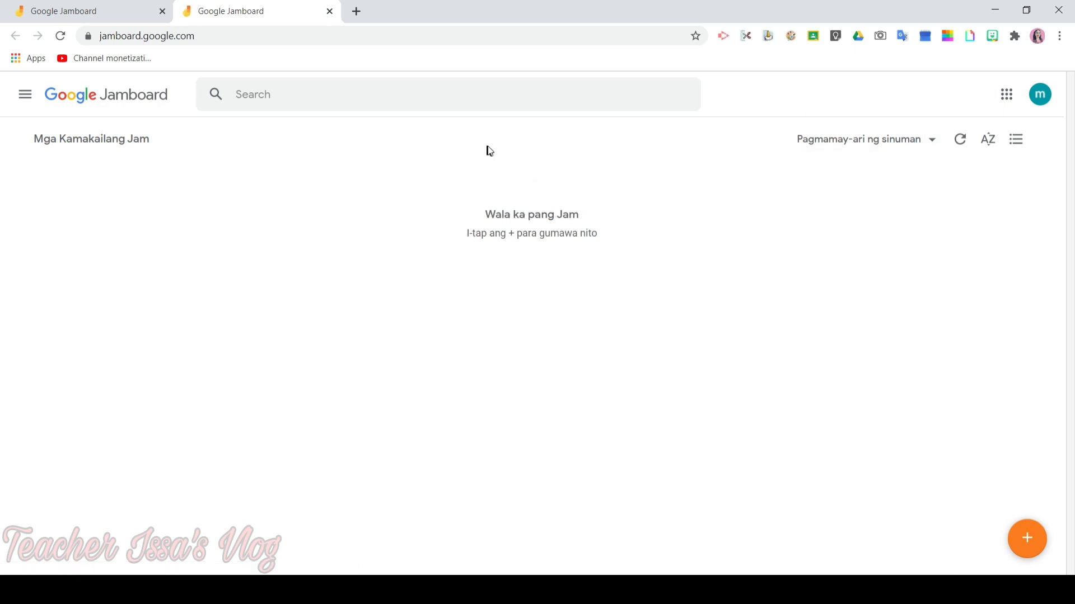
right_click(714, 196)
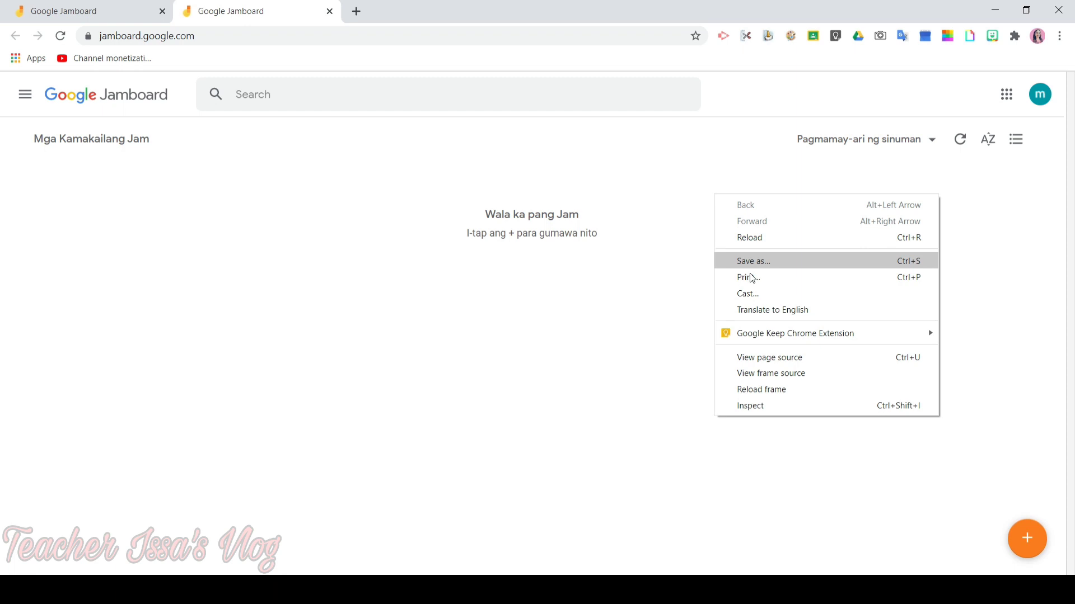
left_click(781, 311)
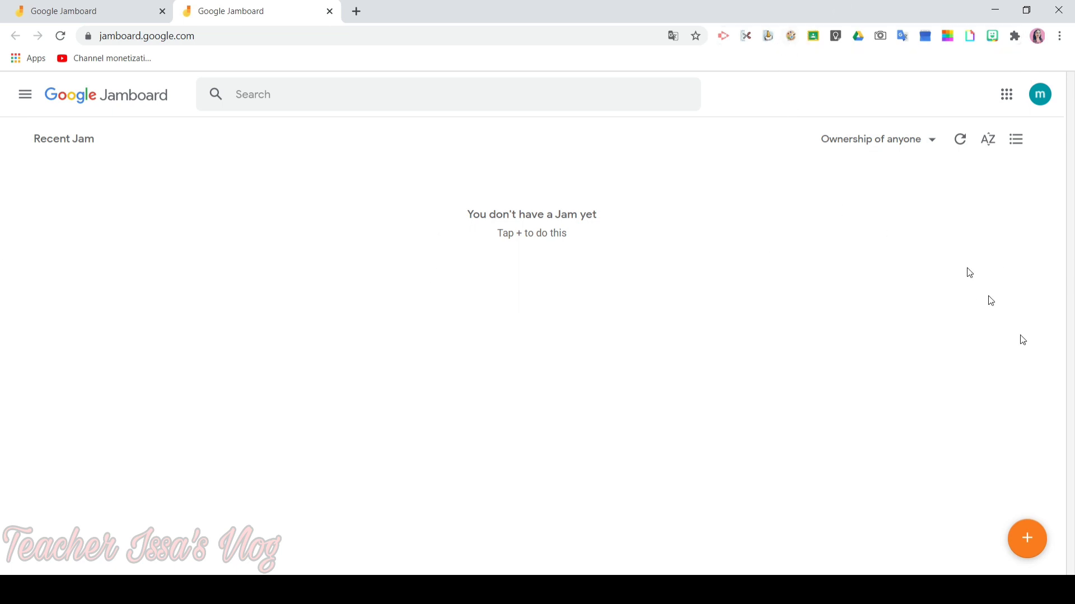
- Create a new Jam and translate its editor page to English
left_click(1042, 539)
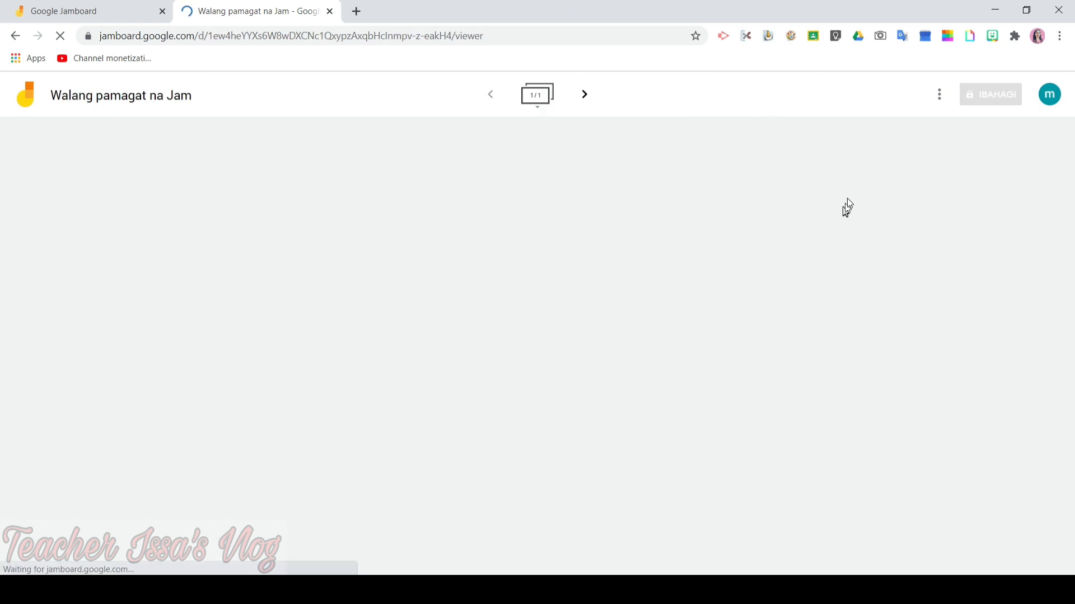
right_click(963, 179)
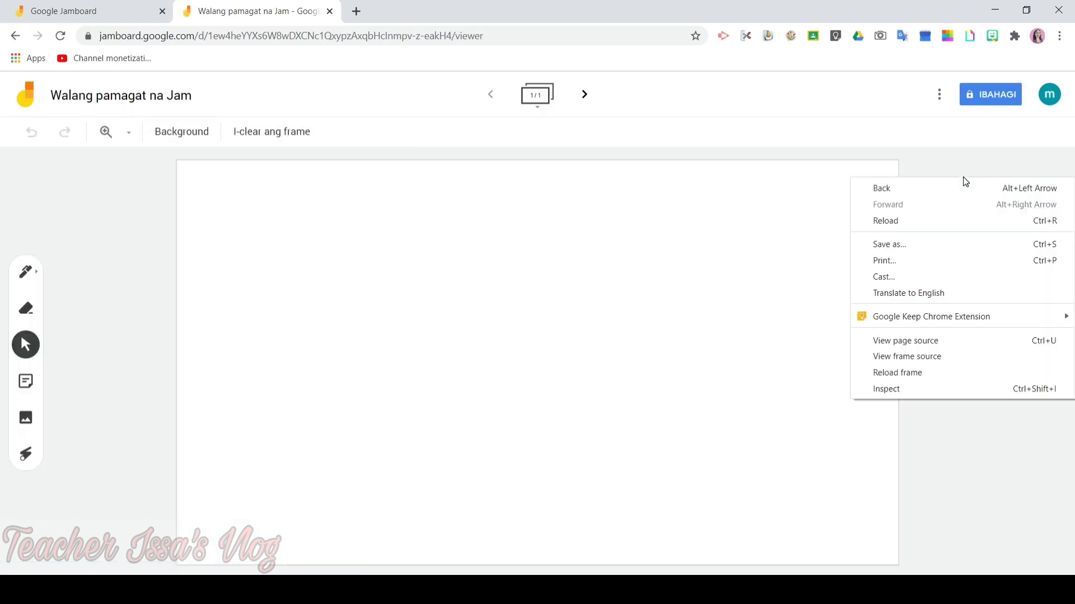
left_click(929, 292)
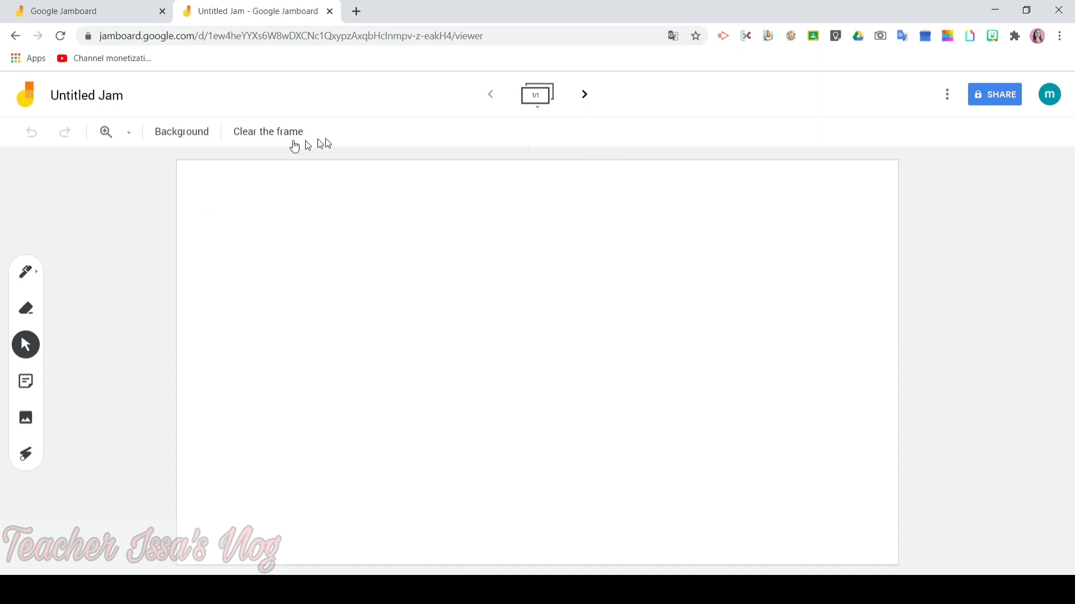
- Rename the untitled Jam as SCIENCE
left_click(119, 100)
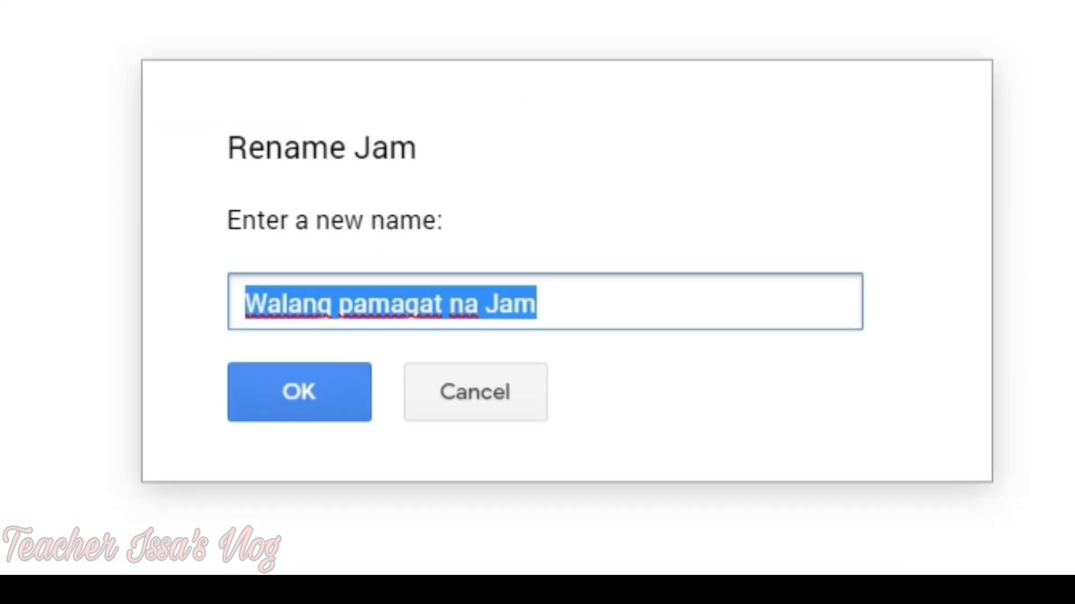
type("SCIENCE")
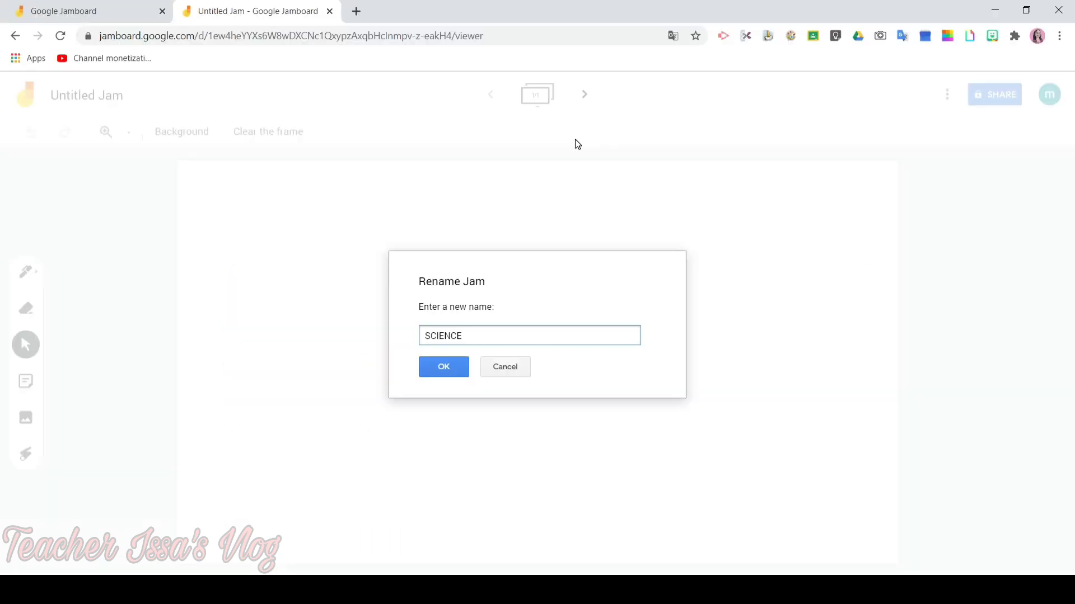
key("Return")
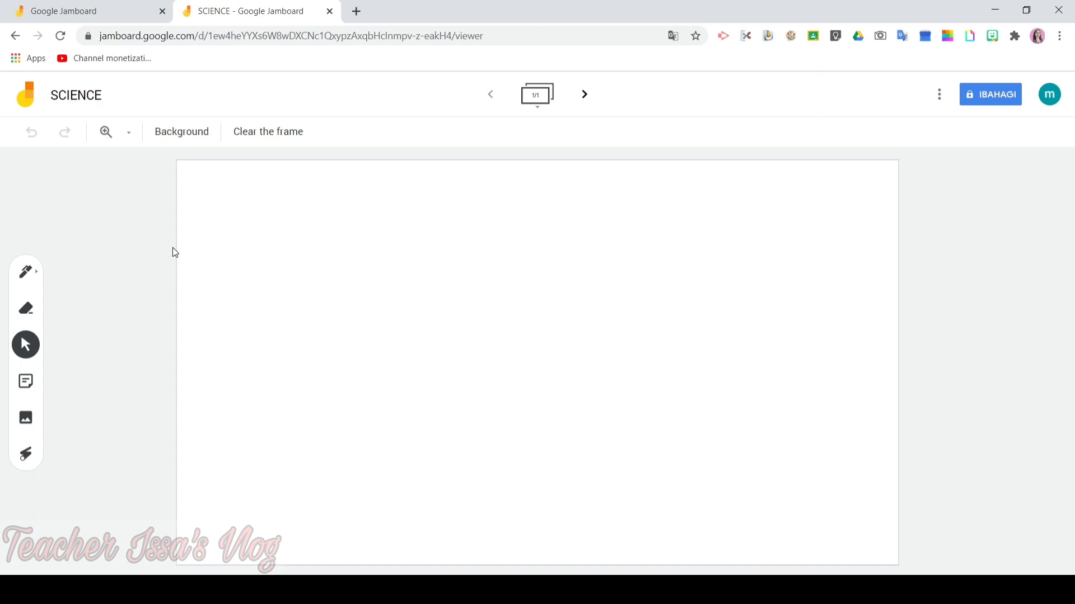
- Handwrite "Hi" in black with the pen in the upper-left area of the frame
left_click(29, 283)
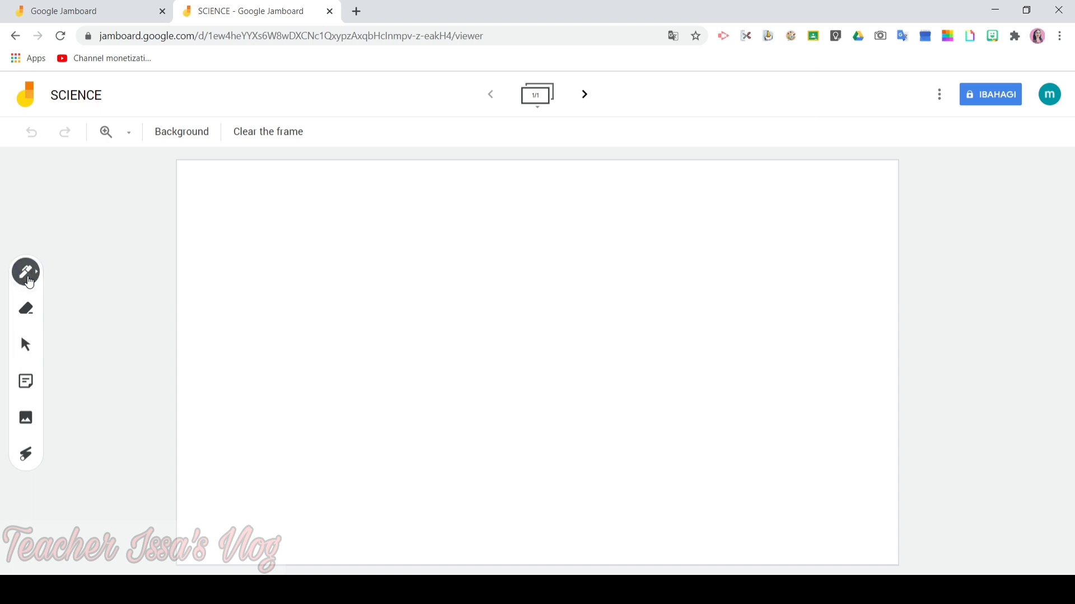
left_click(29, 281)
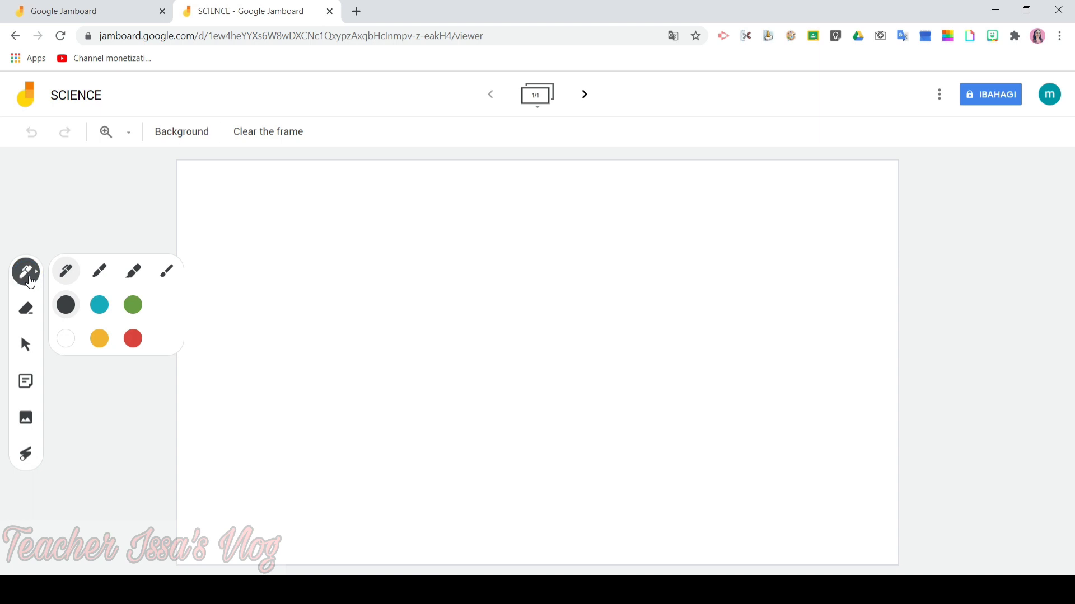
left_click(69, 276)
left_click_drag(239, 195, 240, 265)
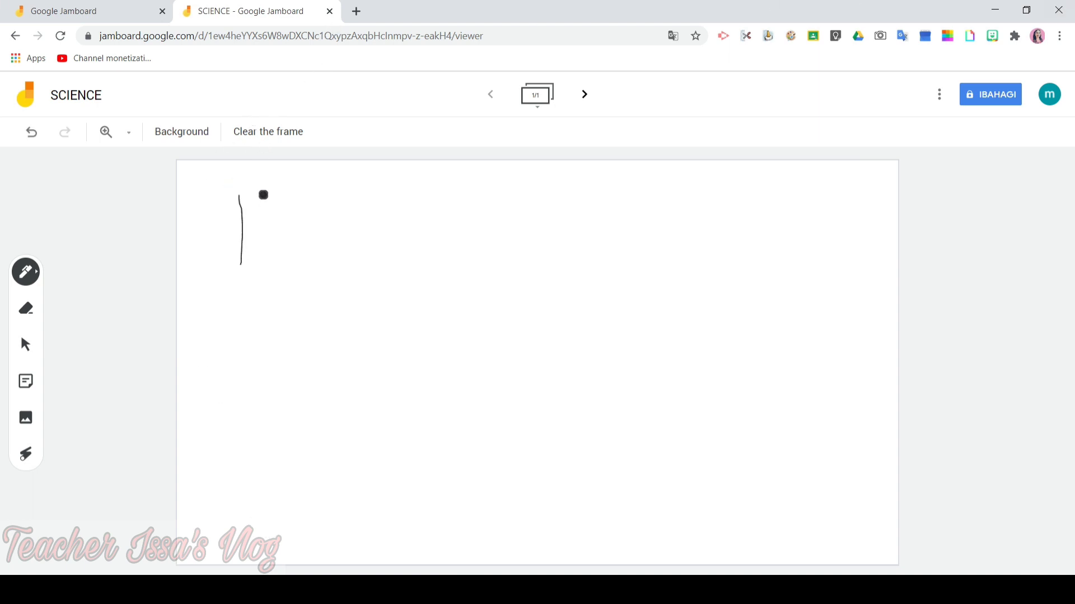
mouse_move(264, 194)
left_mouse_down()
mouse_move(263, 263)
mouse_move(251, 234)
mouse_move(267, 229)
mouse_move(275, 268)
left_mouse_up()
left_click_drag(280, 219, 281, 213)
- Draw a blue exclamation mark after the handwritten "Hi" with the marker
left_click(24, 273)
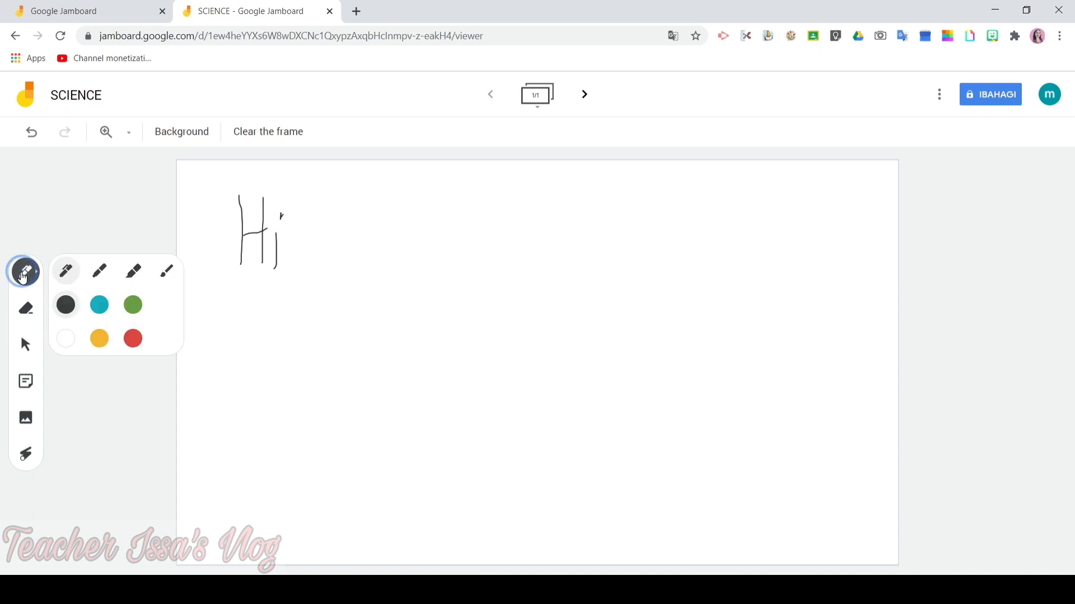
left_click(102, 274)
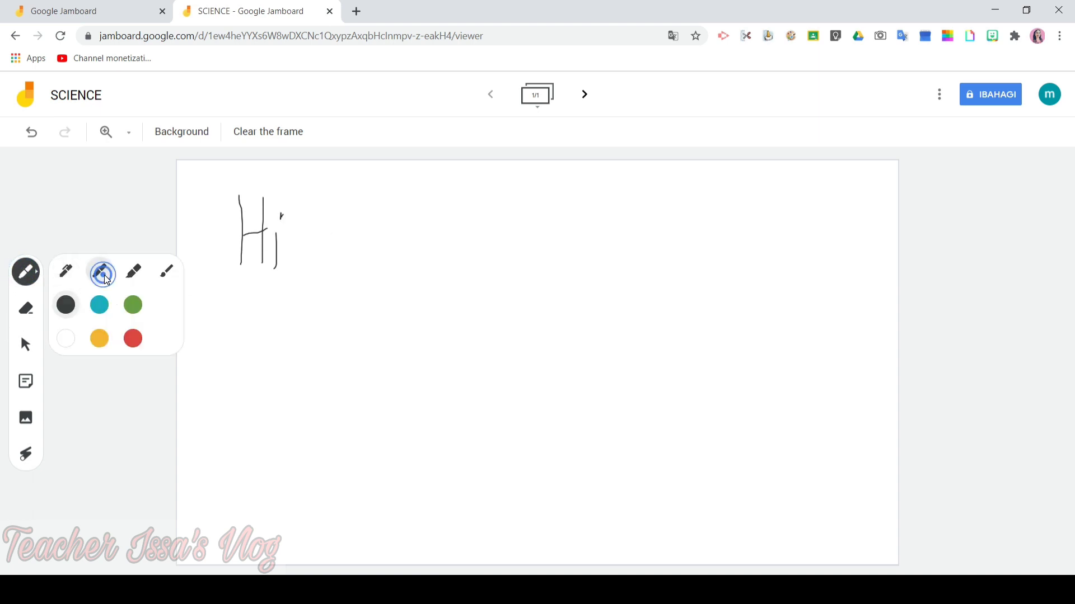
left_click(100, 306)
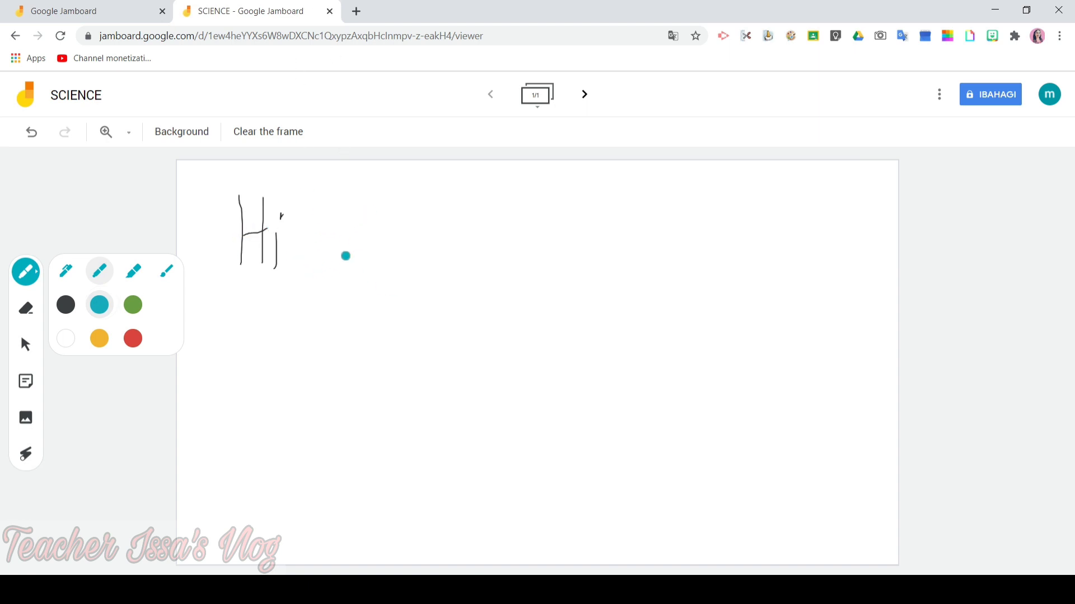
left_click_drag(325, 197, 311, 242)
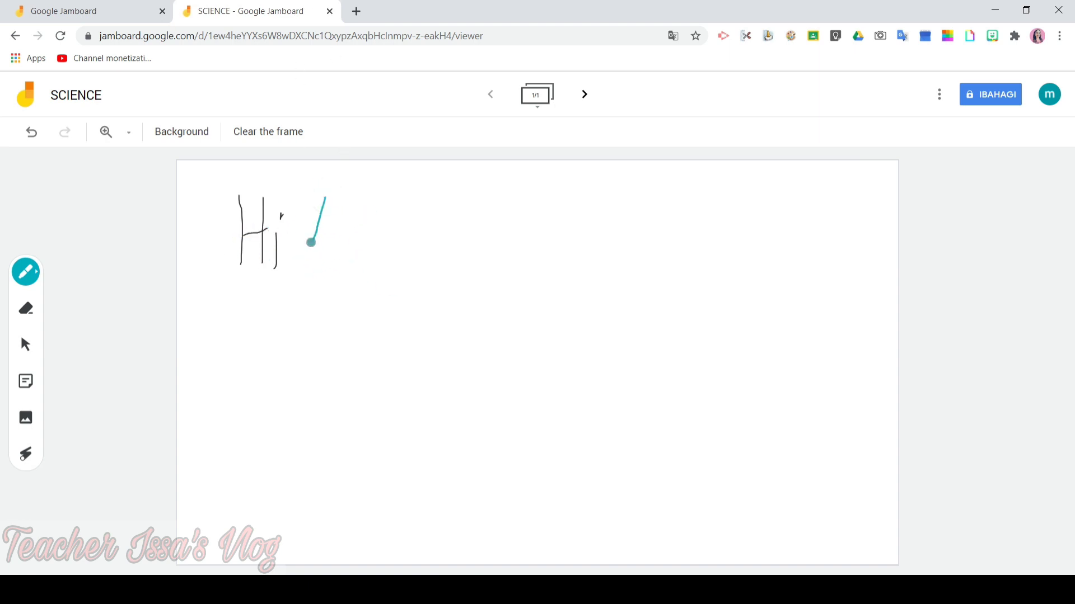
left_click(307, 258)
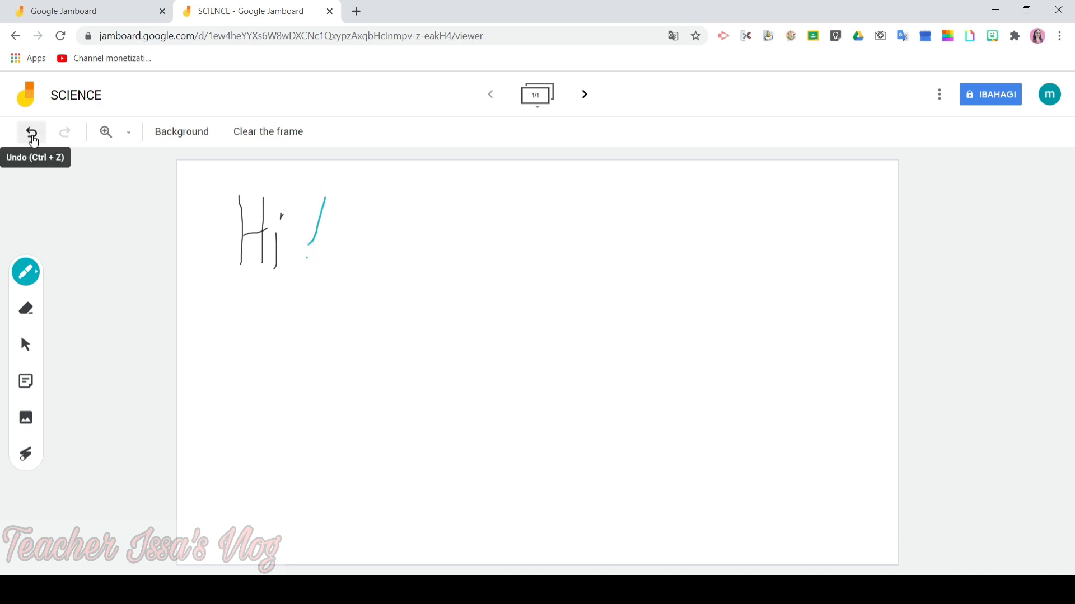
- Undo the two blue strokes of the exclamation mark
left_click(33, 134)
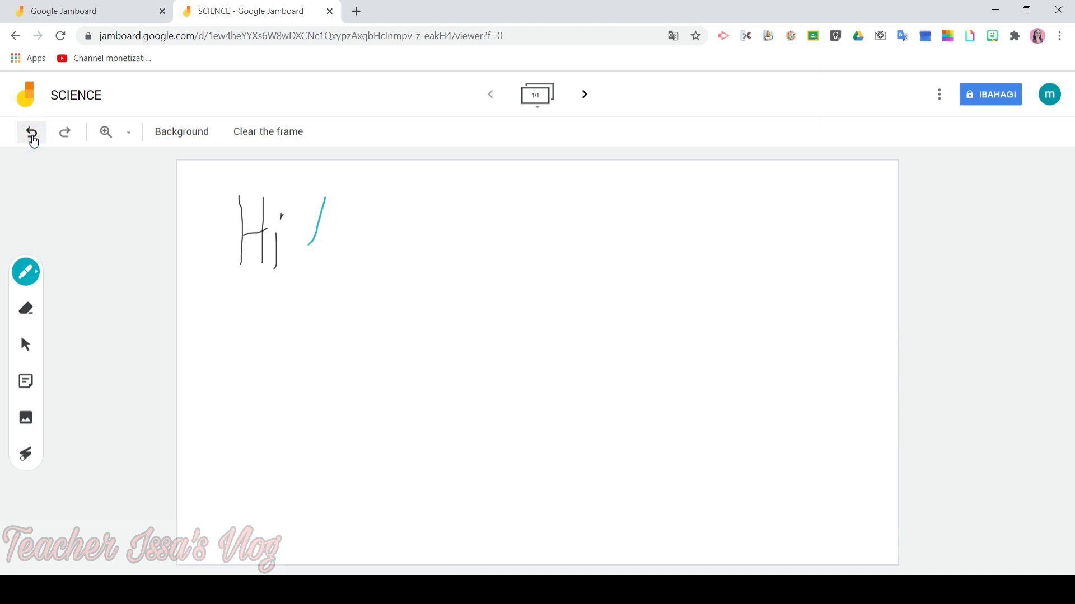
left_click(32, 134)
- Draw a small blue heart beside the handwritten "Hi" with the marker
left_click(26, 272)
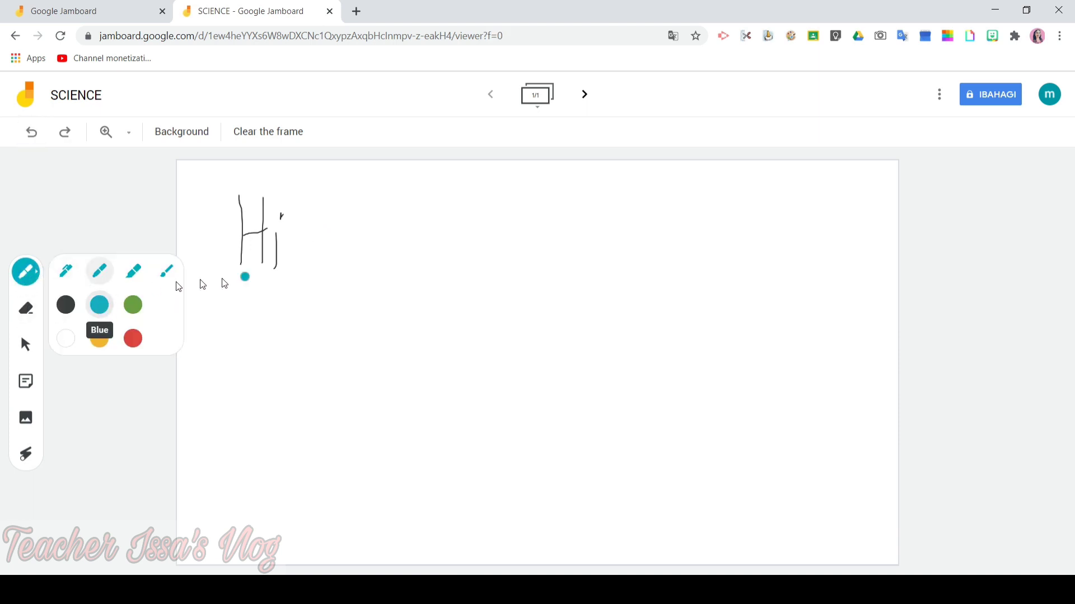
left_click(321, 225)
mouse_move(315, 214)
left_mouse_down()
mouse_move(314, 251)
mouse_move(334, 222)
left_mouse_up()
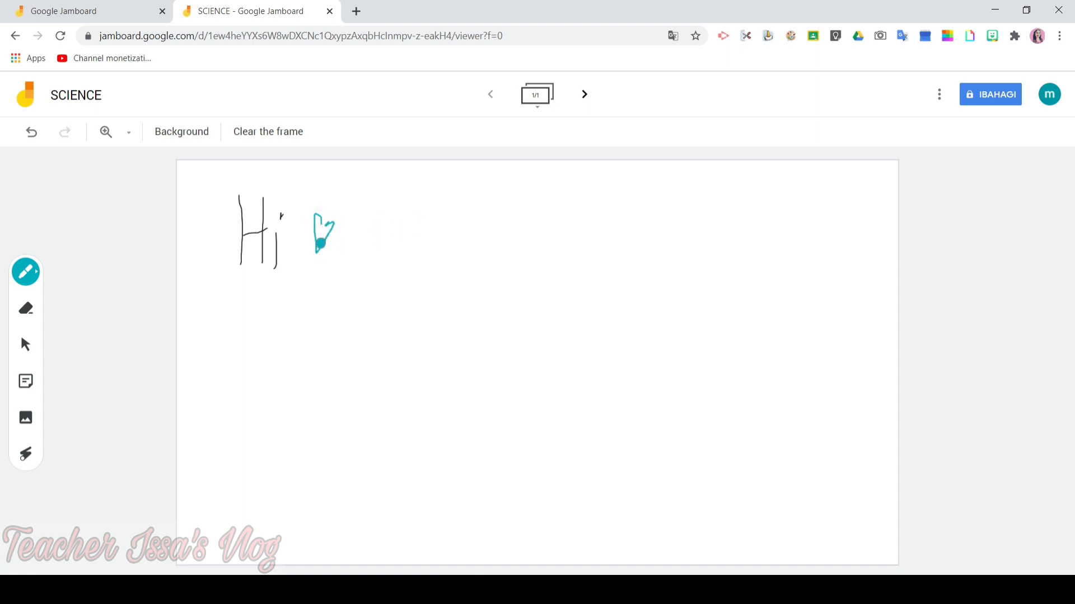
- Erase the small blue heart with the eraser, leaving the handwritten "Hi" on the frame
left_click(26, 307)
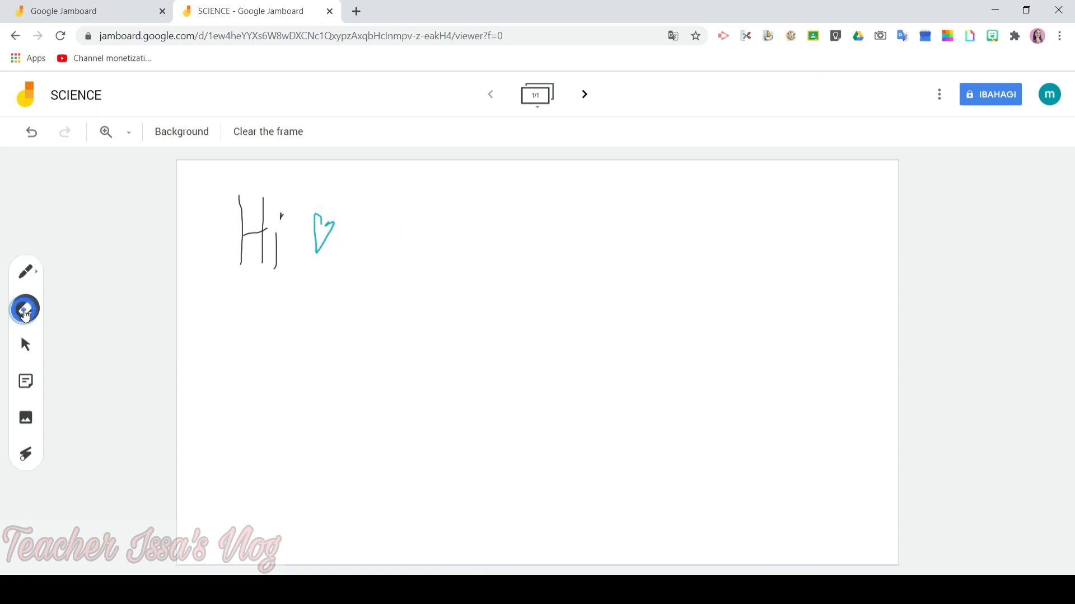
left_click_drag(314, 223, 309, 270)
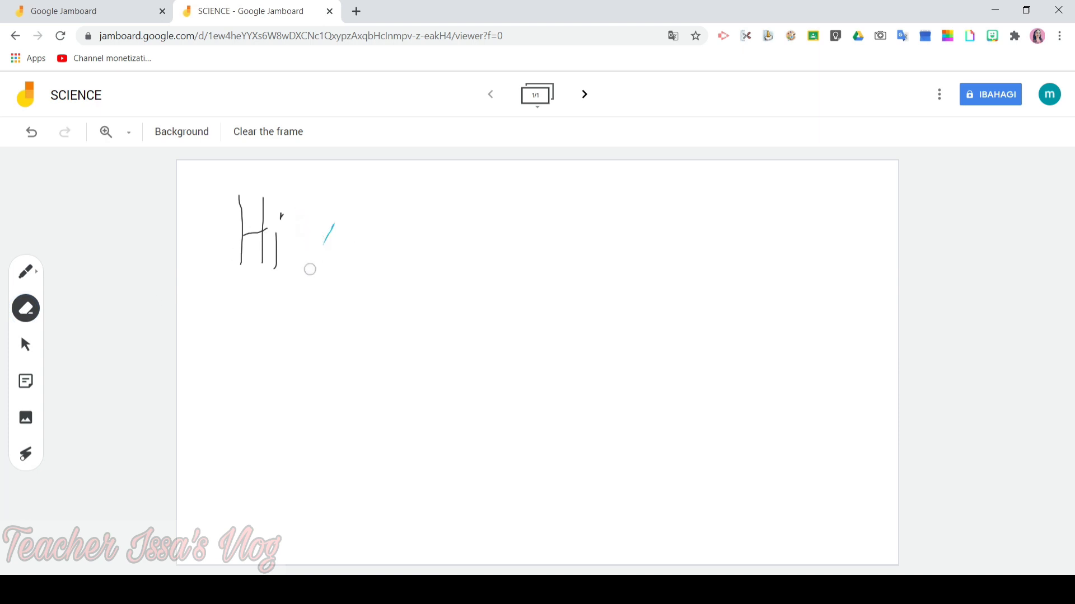
left_click_drag(333, 232, 336, 223)
- Draw a large red heart beside the handwritten "Hi" with the highlighter
left_click(27, 270)
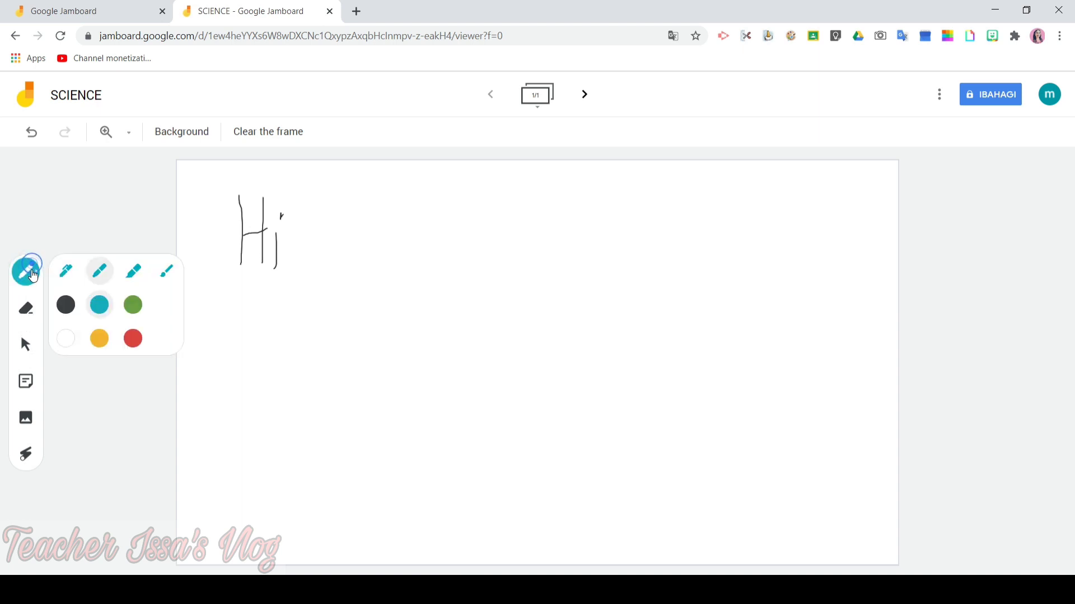
left_click(131, 271)
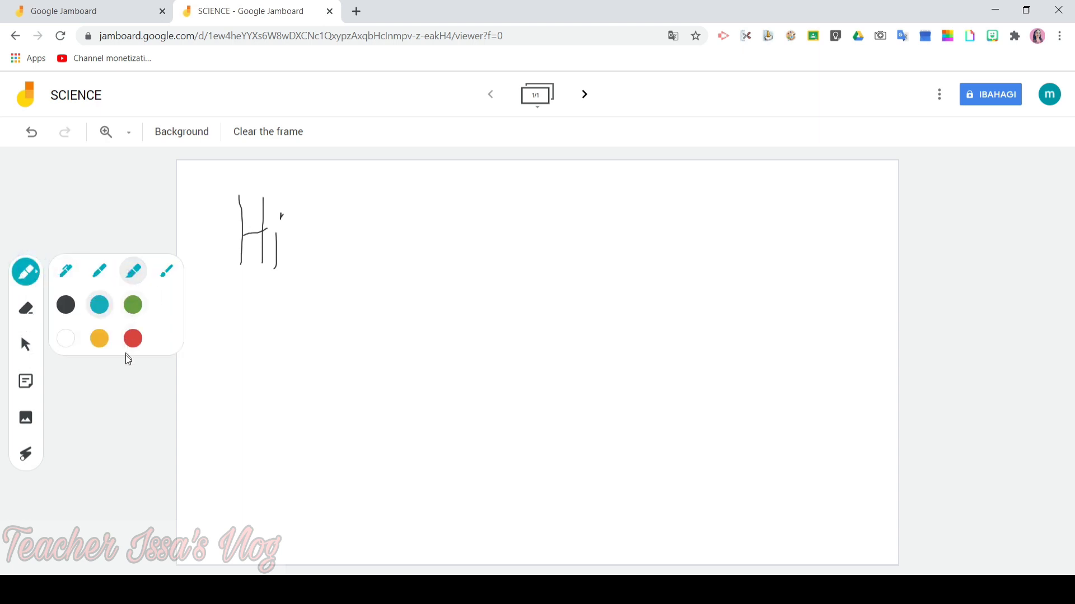
left_click(133, 338)
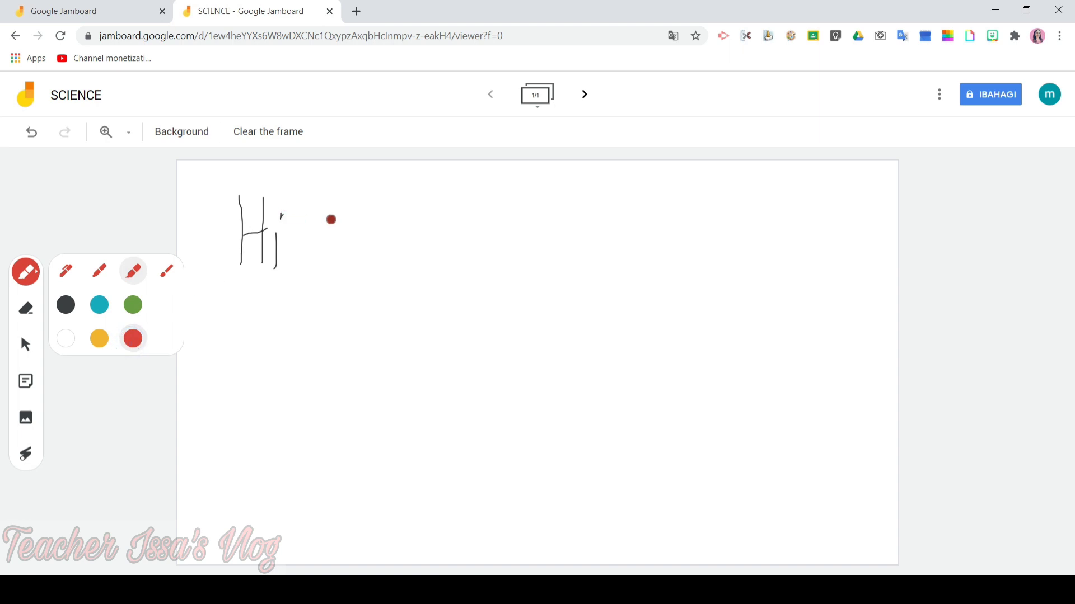
left_click(302, 221)
mouse_move(301, 221)
left_mouse_down()
mouse_move(312, 289)
mouse_move(361, 232)
mouse_move(335, 211)
mouse_move(344, 221)
left_mouse_up()
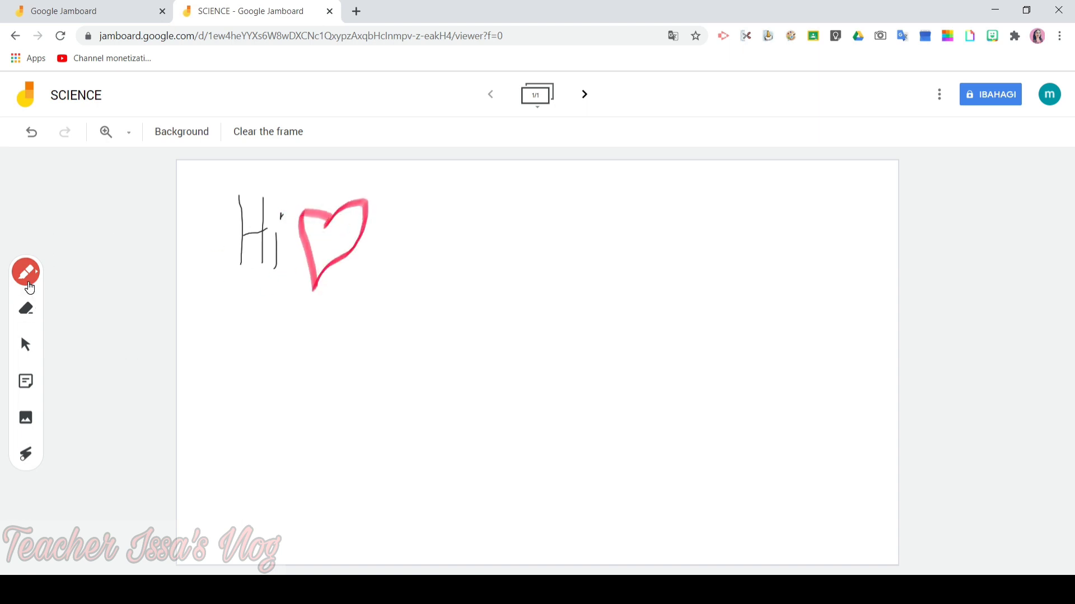
- Fill the inside of the large heart with translucent red using the brush
left_click(28, 283)
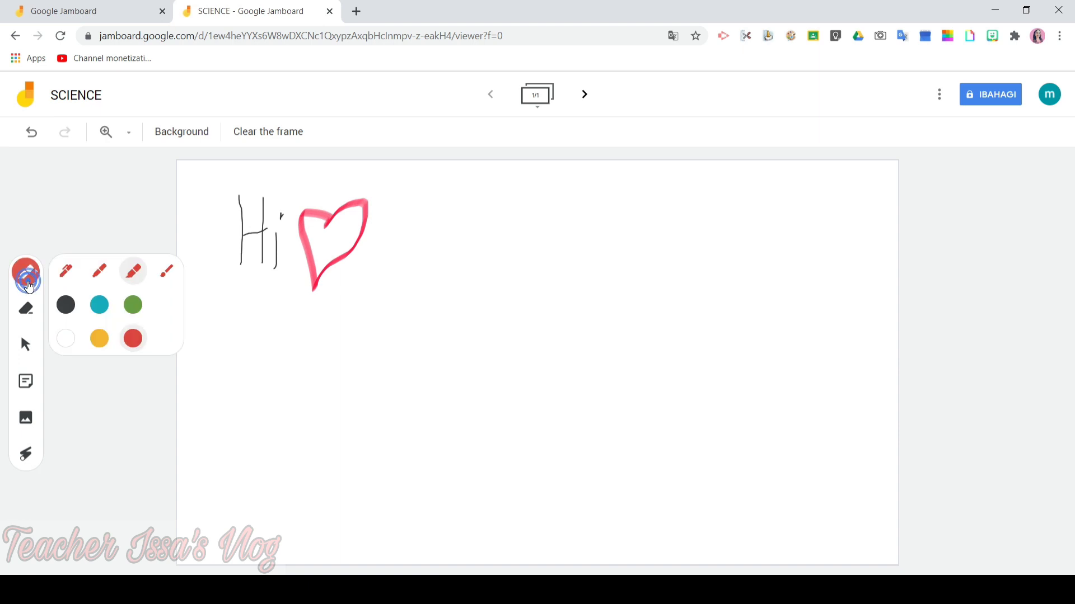
left_click(166, 277)
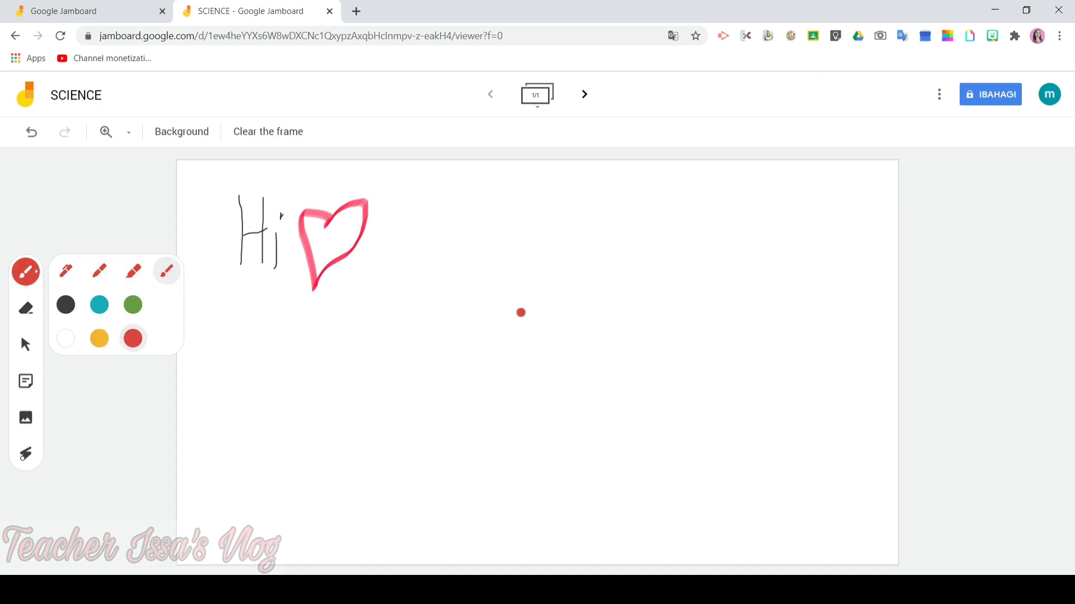
left_click_drag(365, 352, 365, 361)
mouse_move(343, 228)
left_mouse_down()
mouse_move(356, 210)
mouse_move(316, 238)
mouse_move(307, 222)
mouse_move(320, 266)
mouse_move(331, 250)
left_mouse_up()
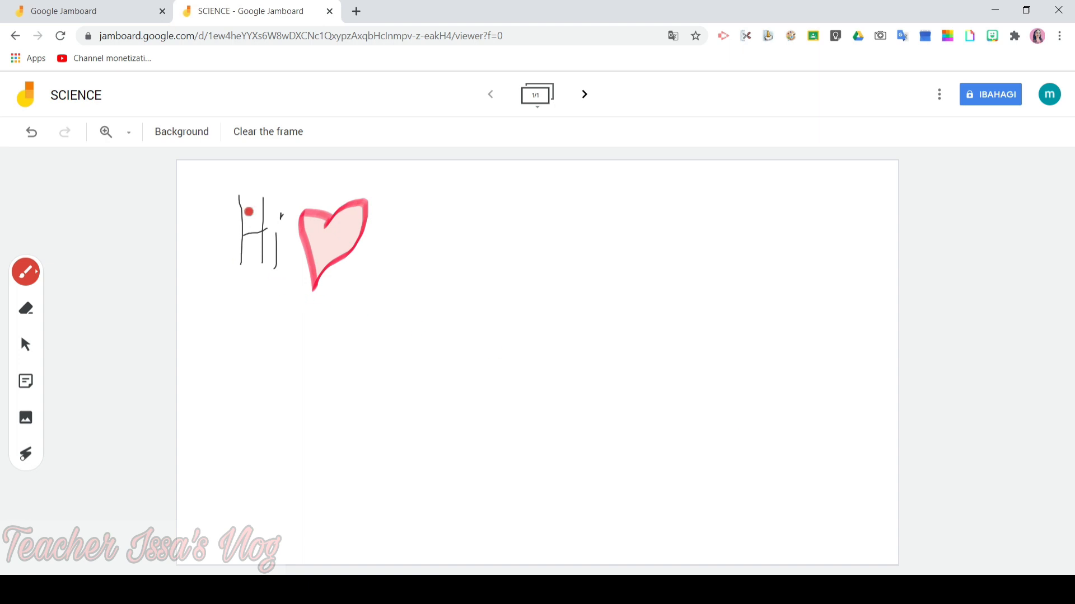
- Clear the whole frame and undo the clearing
left_click(258, 147)
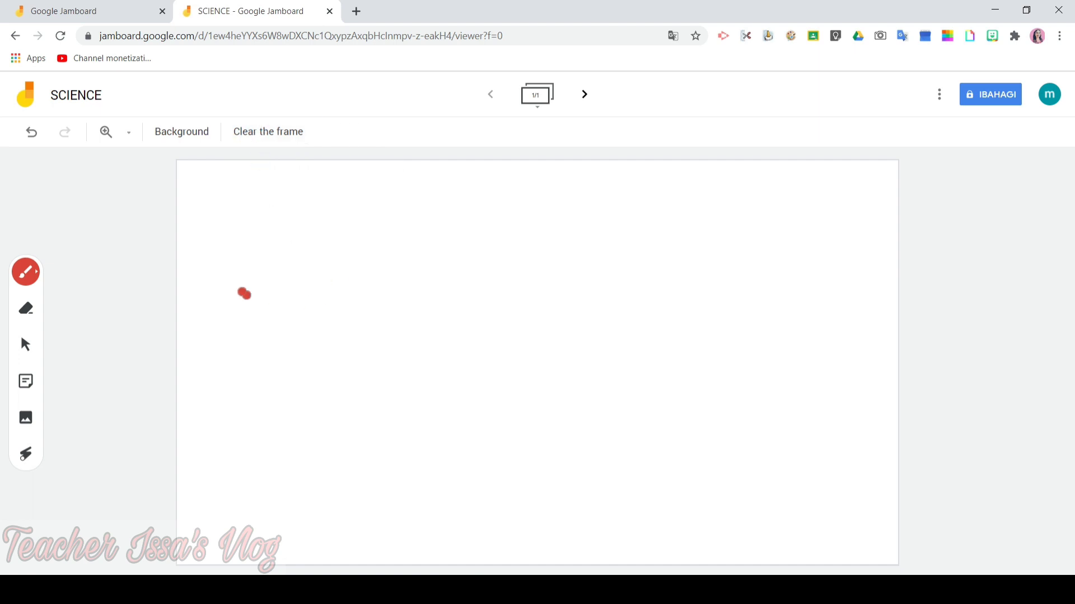
left_click(32, 133)
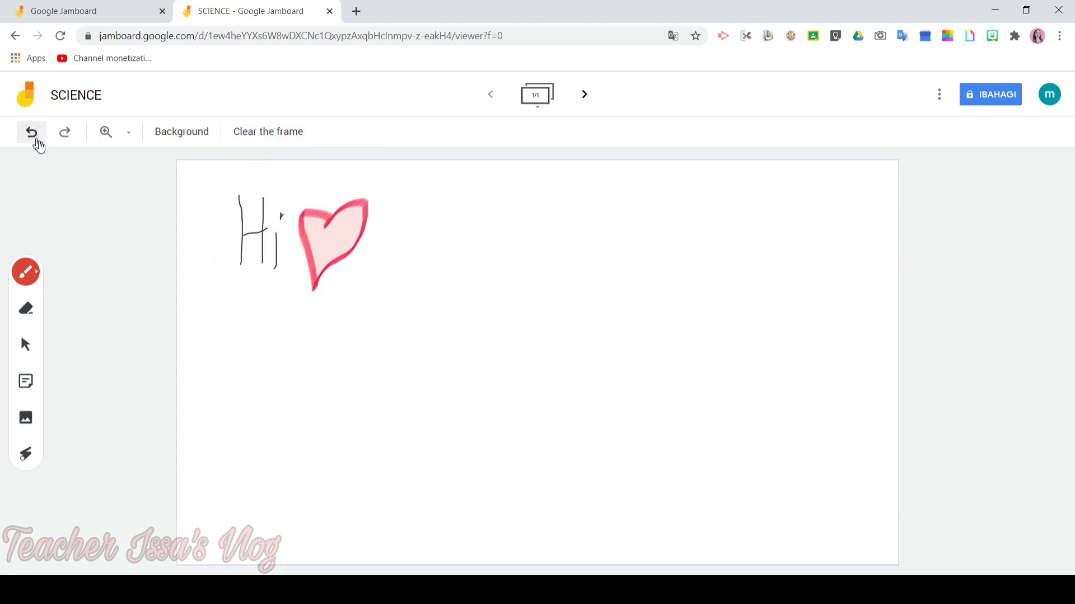
- Start a new sticky note with the text MOTIVATION
left_click(25, 383)
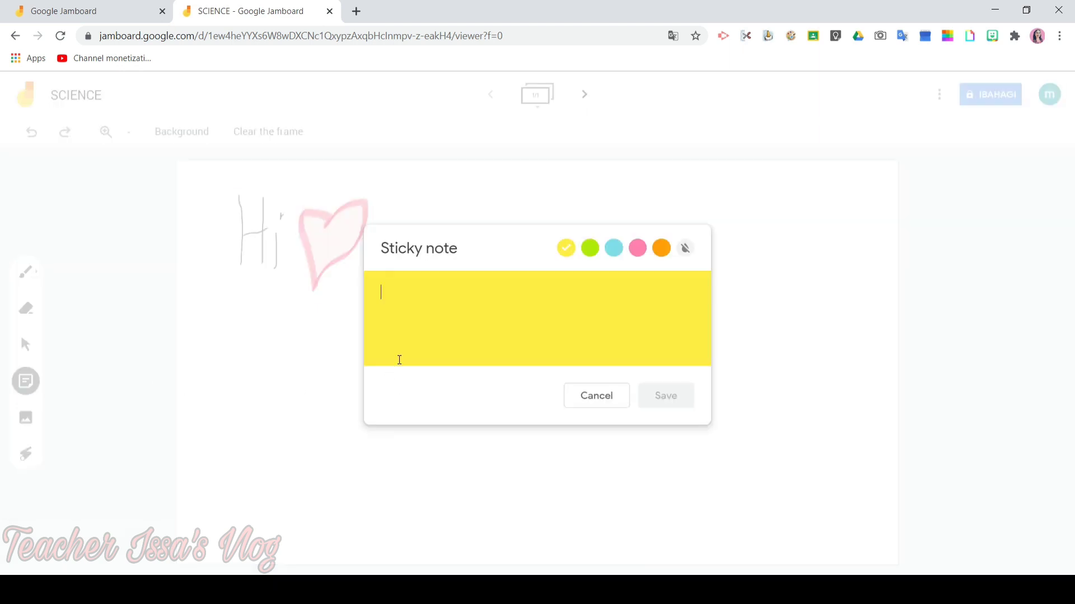
key("Caps_Lock")
key("Caps_Lock")
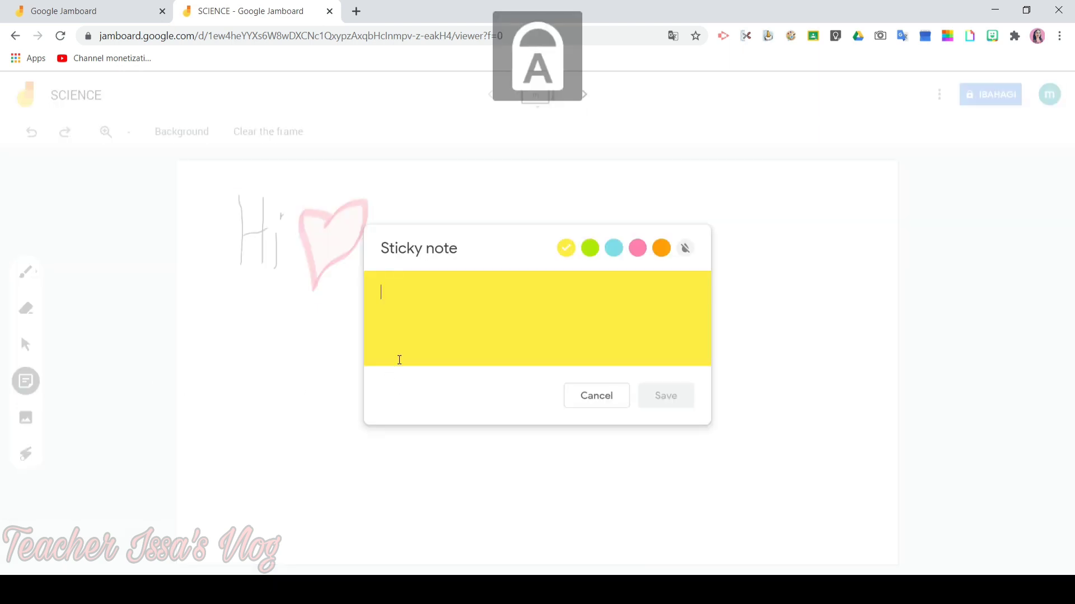
type("MO")
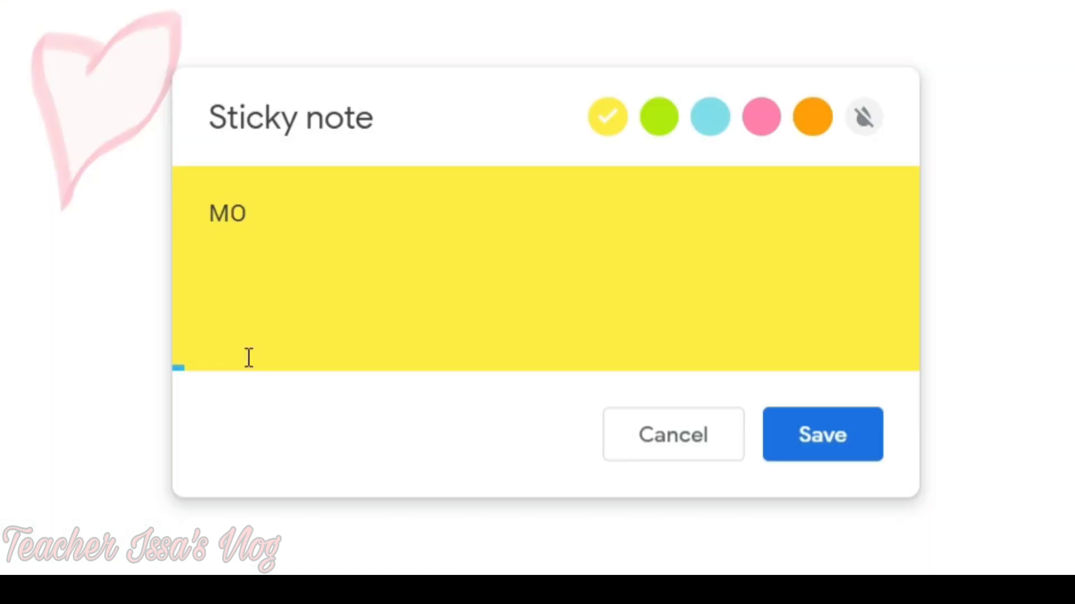
type("TIVATION")
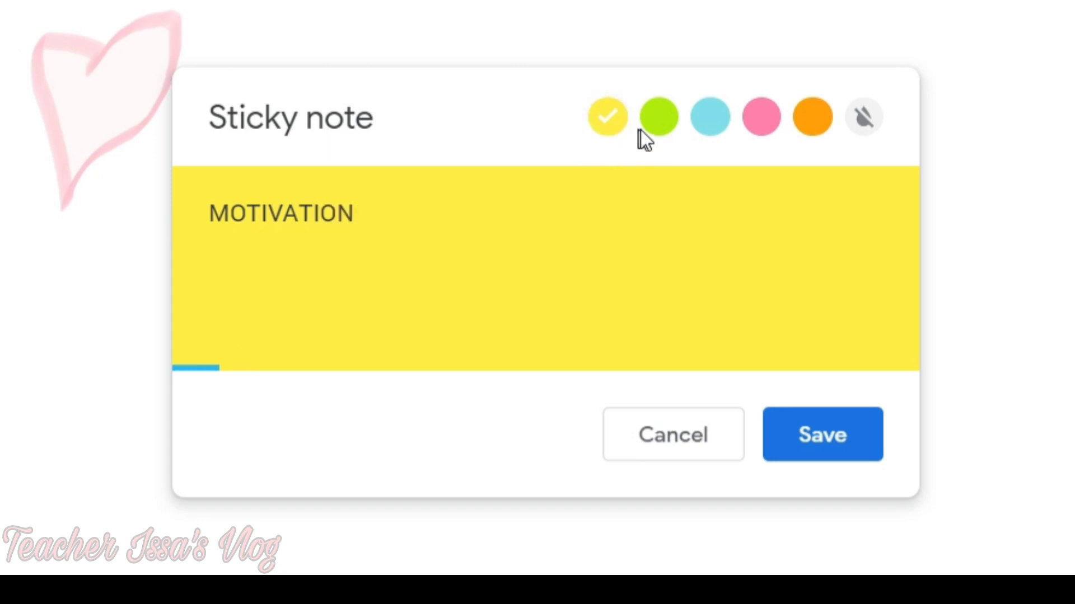
- Try the green, blue, pink, orange and no-colour backgrounds on the MOTIVATION sticky note
left_click(653, 120)
left_click(700, 125)
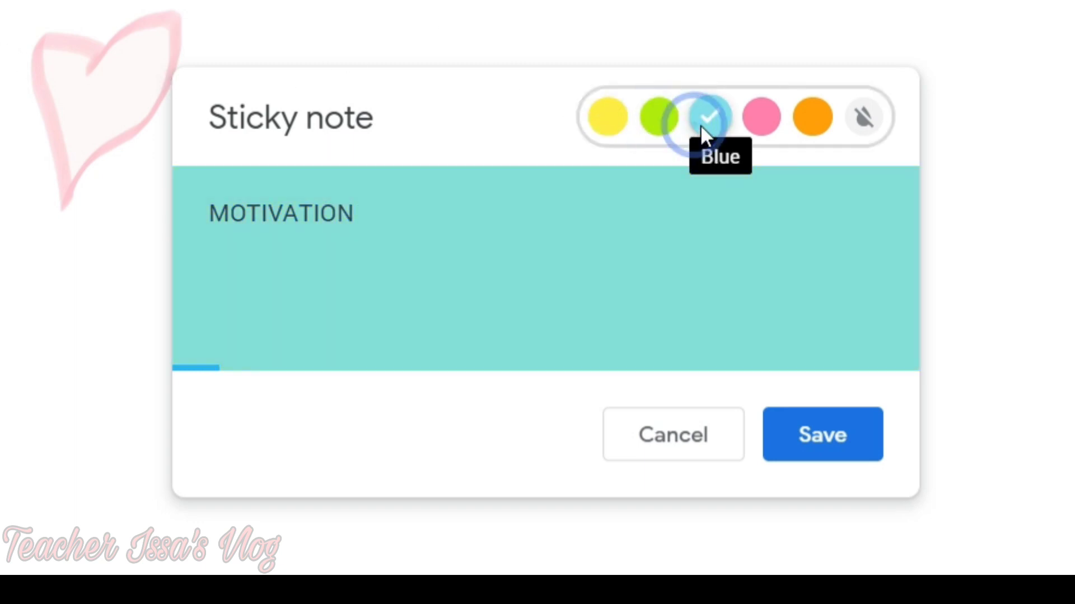
left_click(775, 132)
left_click(805, 124)
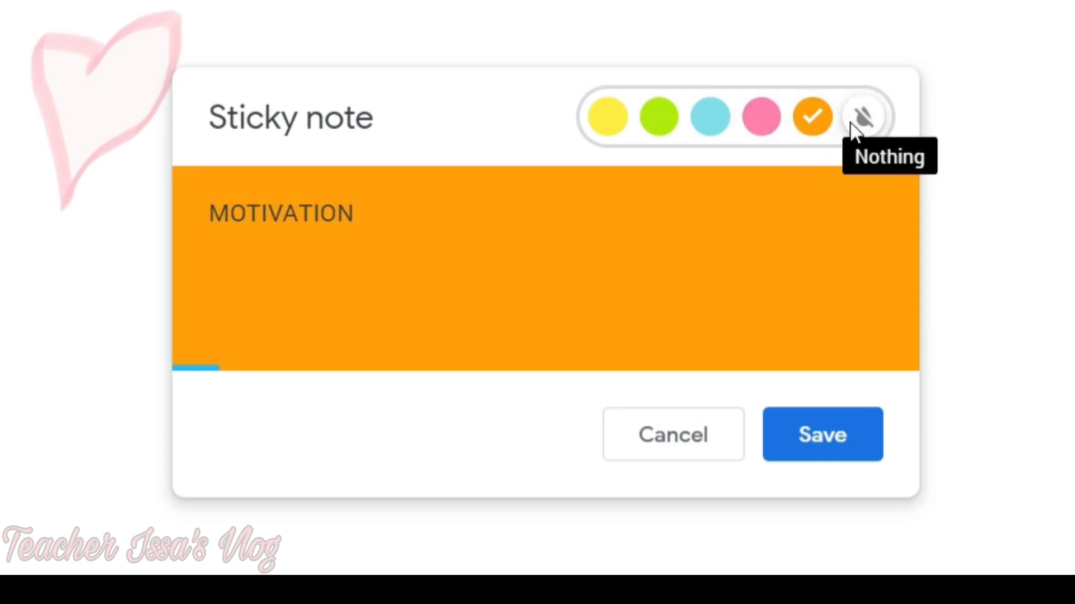
left_click(851, 124)
left_click(813, 132)
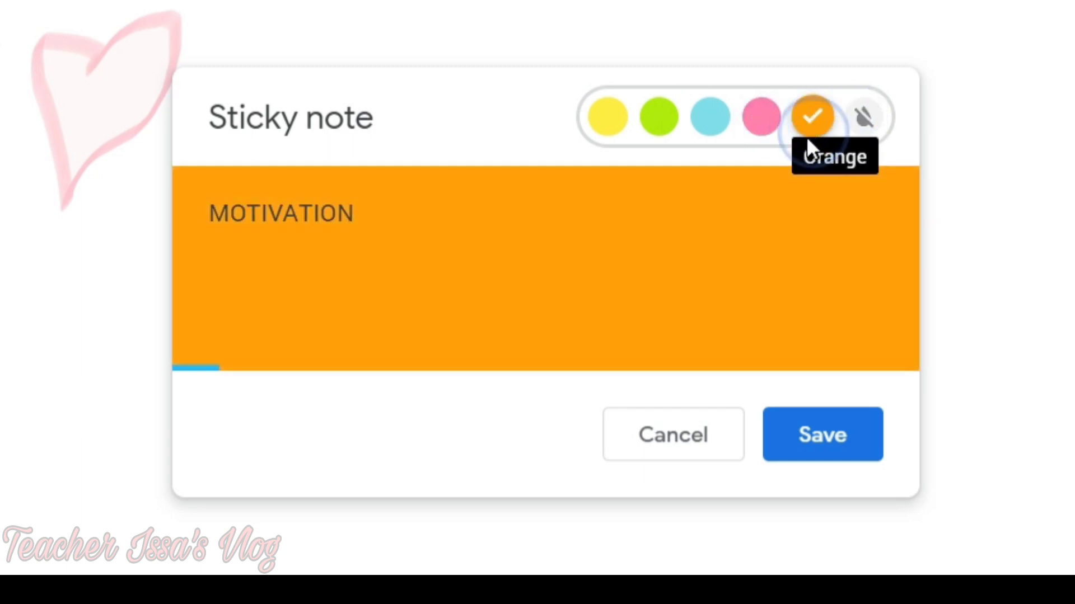
- Set the MOTIVATION sticky note's colour to yellow, save it and dismiss the extra blank note
left_click(606, 127)
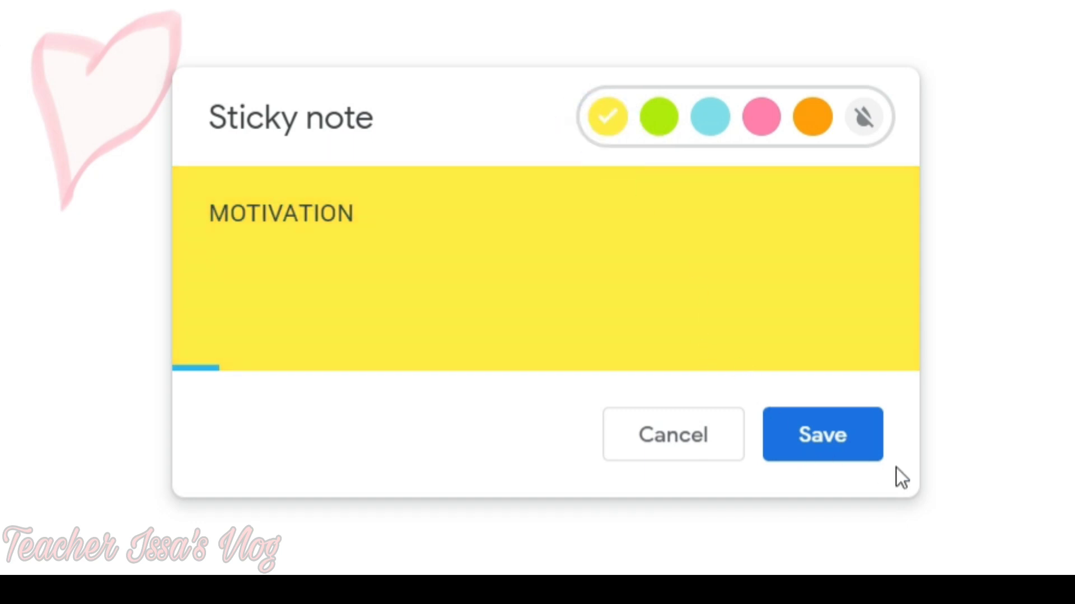
left_click(822, 447)
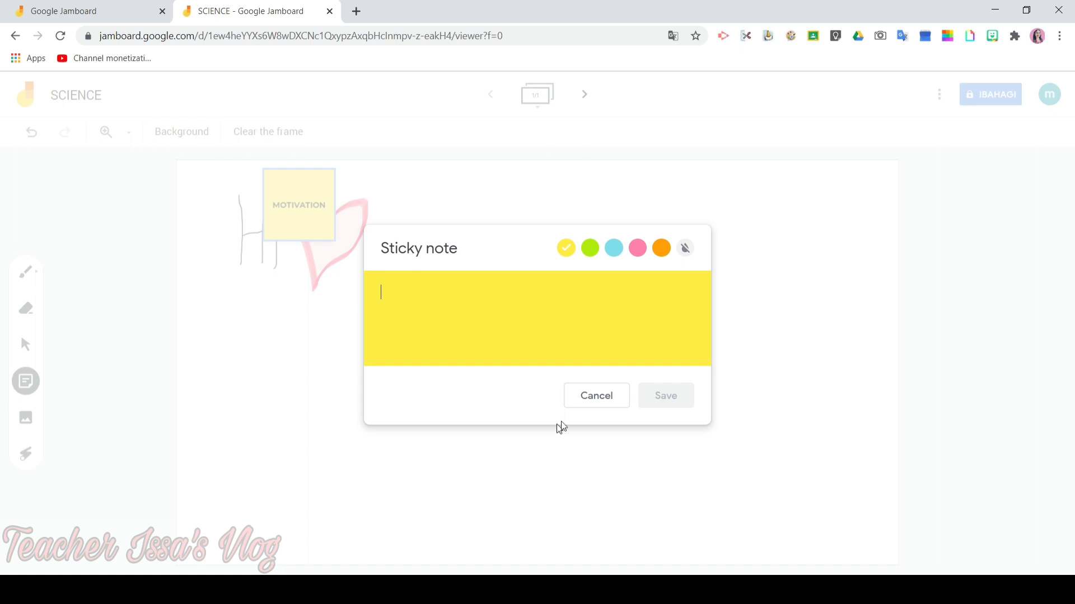
left_click(587, 402)
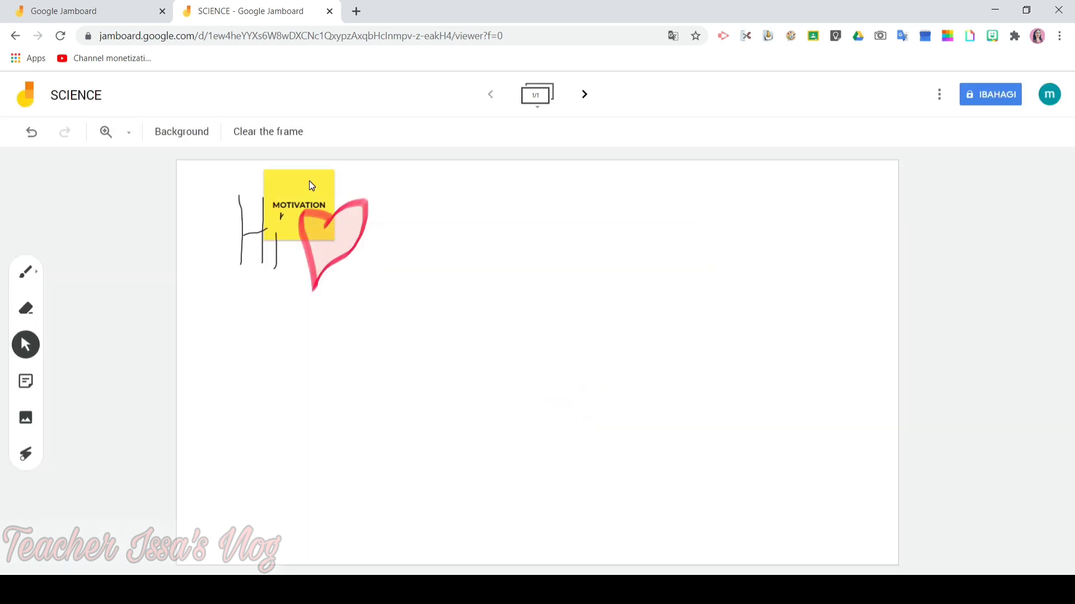
- Enlarge the MOTIVATION sticky note slightly, move it to the frame's upper-right corner and look at its options
mouse_move(309, 180)
left_mouse_down()
mouse_move(312, 209)
mouse_move(279, 232)
mouse_move(401, 250)
mouse_move(780, 225)
mouse_move(215, 231)
mouse_move(213, 328)
mouse_move(832, 257)
mouse_move(840, 209)
mouse_move(797, 202)
mouse_move(834, 239)
mouse_move(866, 300)
mouse_move(823, 225)
mouse_move(840, 312)
mouse_move(855, 255)
left_mouse_up()
left_click(854, 170)
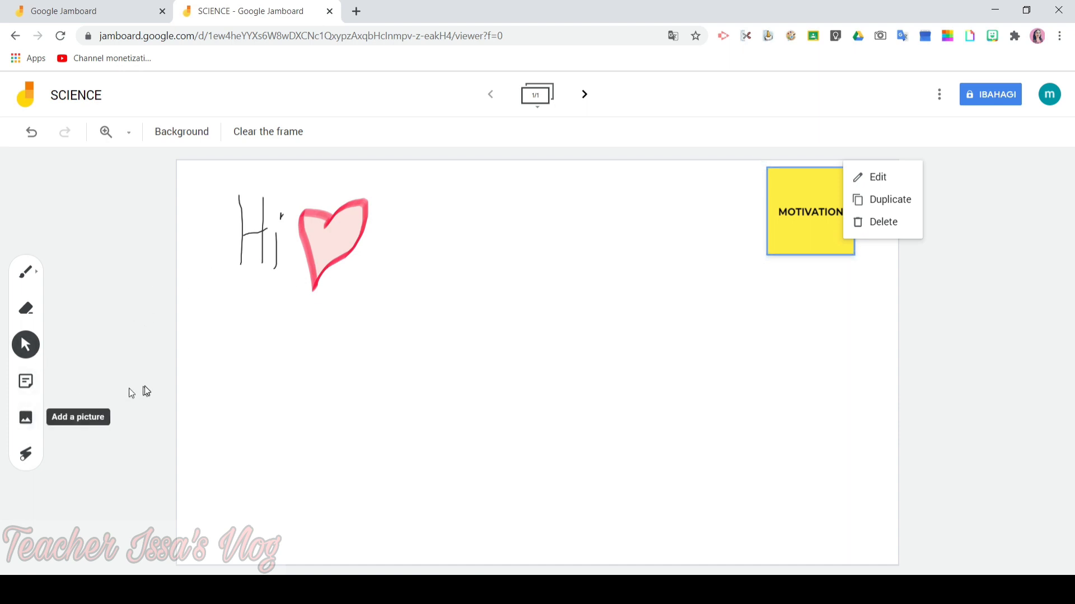
left_click(183, 381)
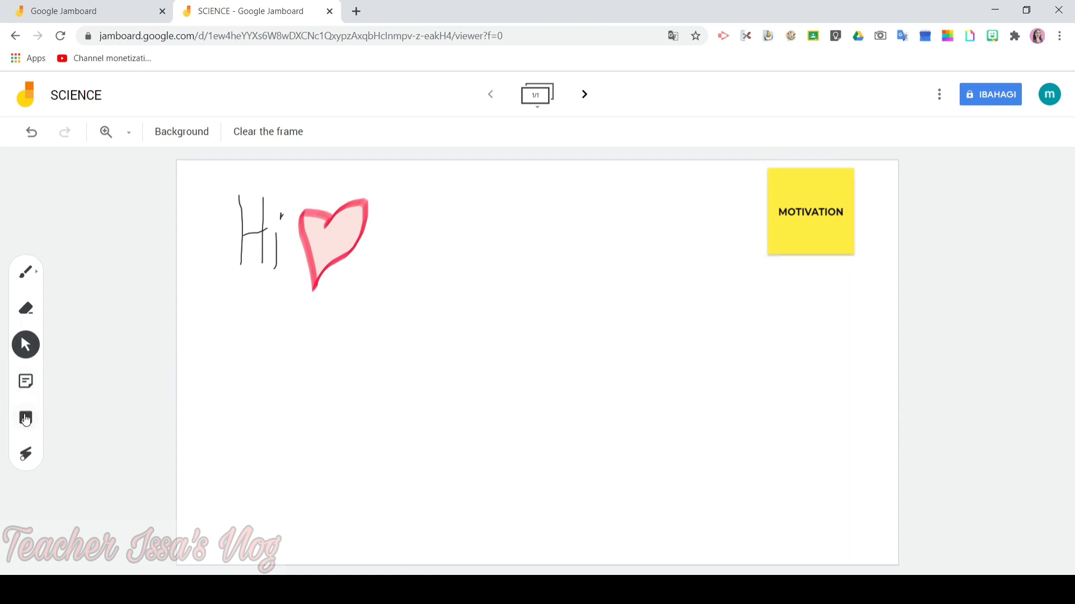
- Start adding a picture and search Google Images for SUN
left_click(26, 420)
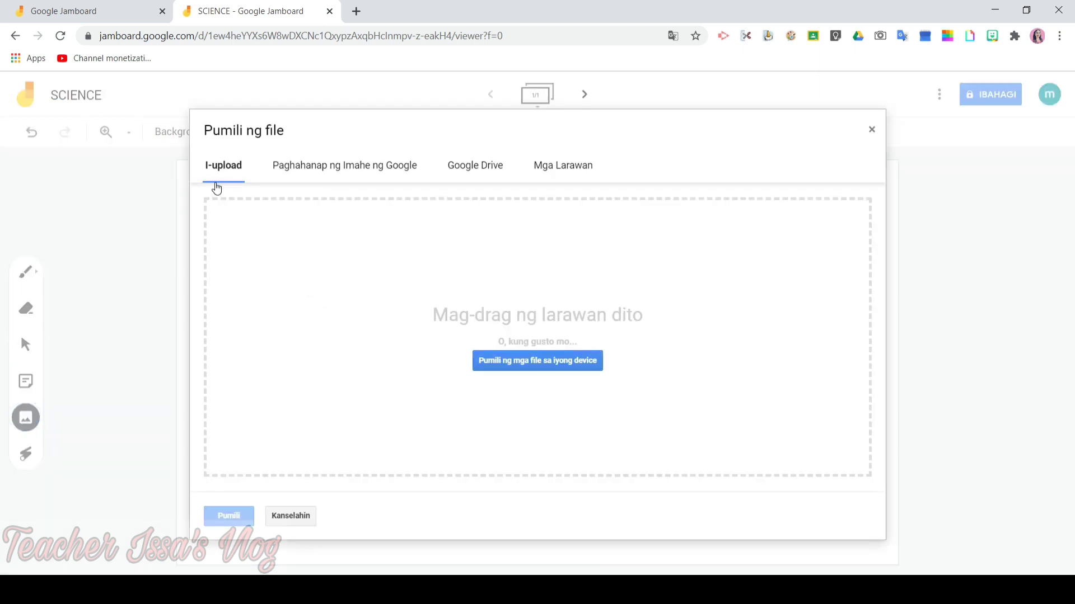
right_click(990, 228)
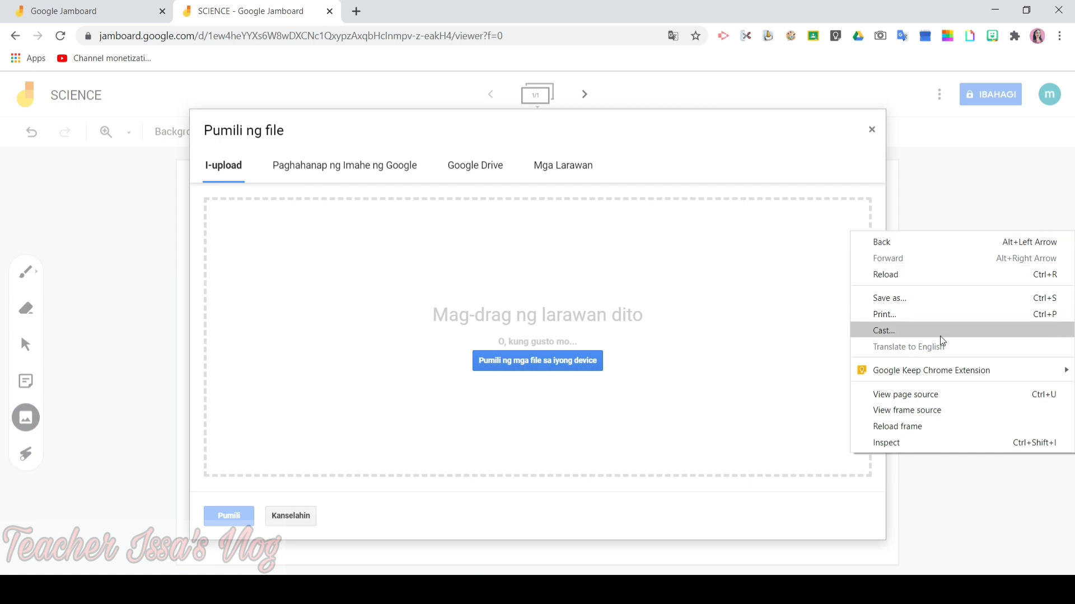
left_click(773, 162)
right_click(771, 154)
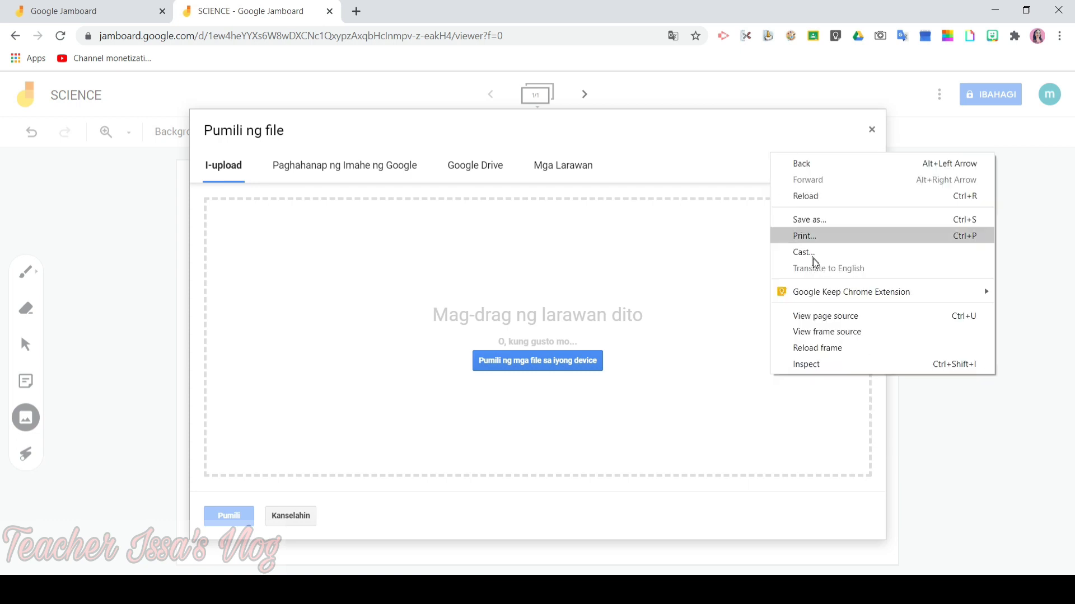
left_click(718, 164)
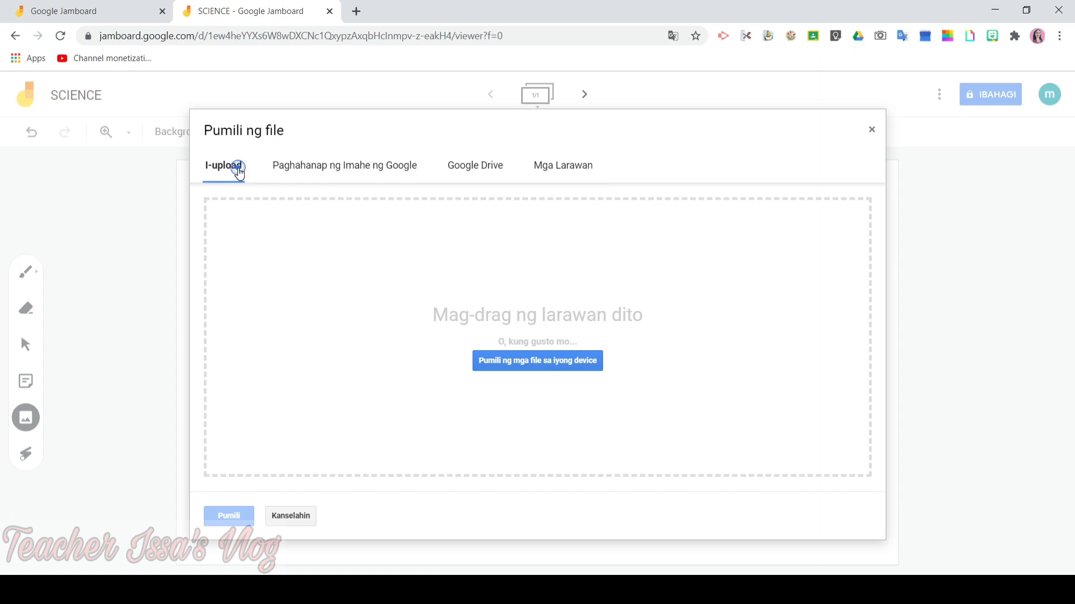
left_click(336, 165)
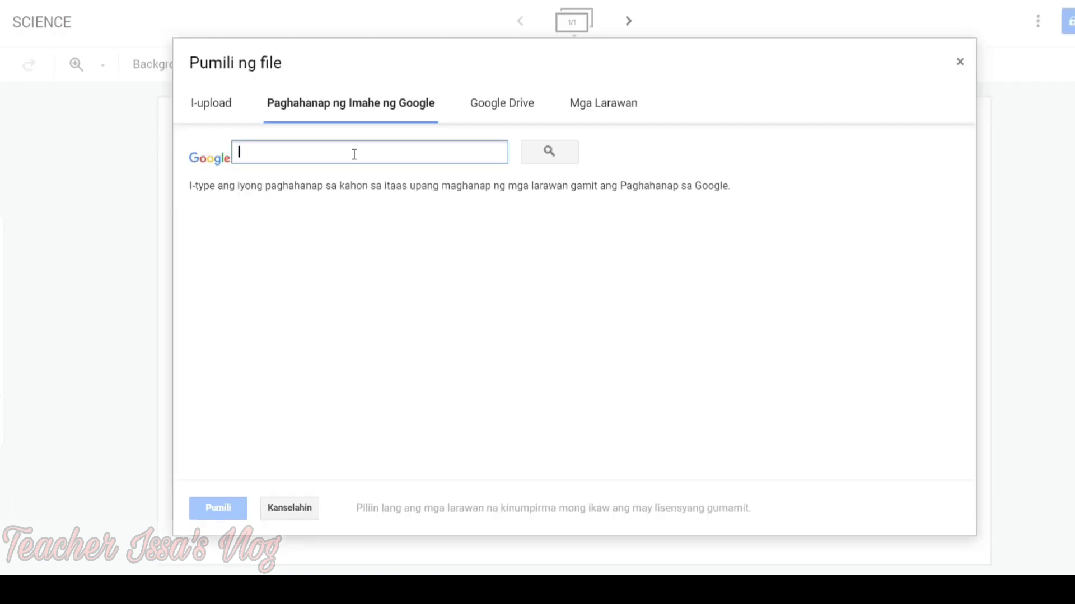
type("SUN")
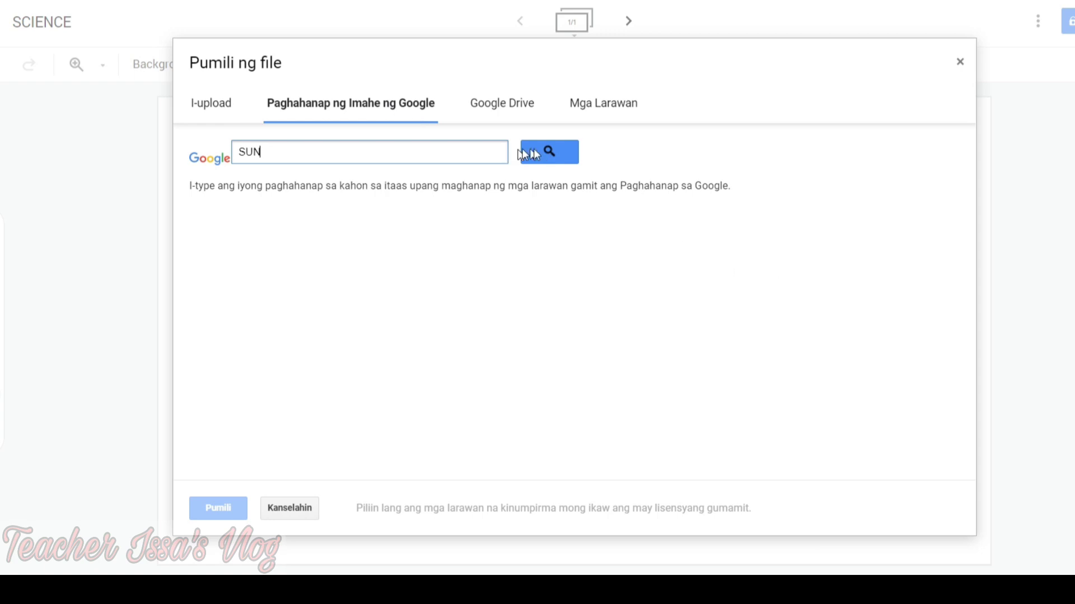
left_click(549, 152)
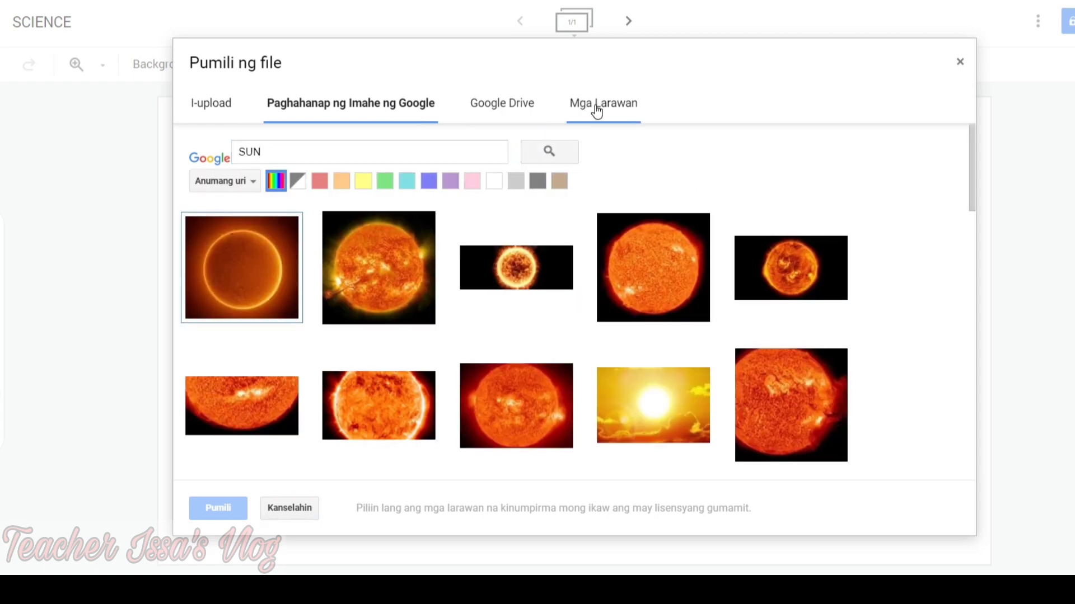
- Insert the square photo of the mottled red sun on a black background from the image results
scroll(566, 311, "down", 4)
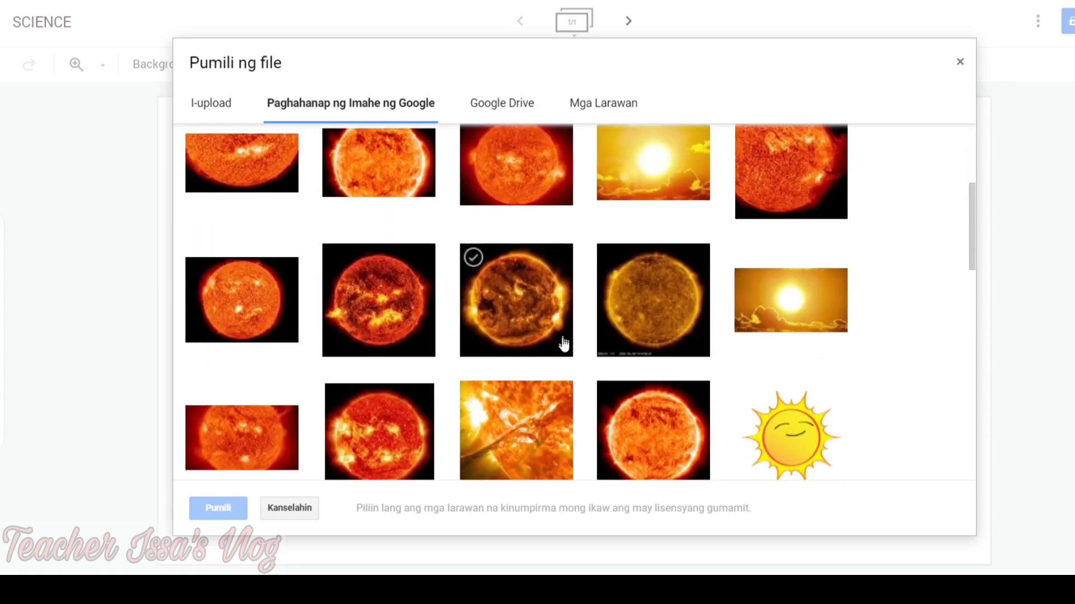
scroll(563, 371, "down", 3)
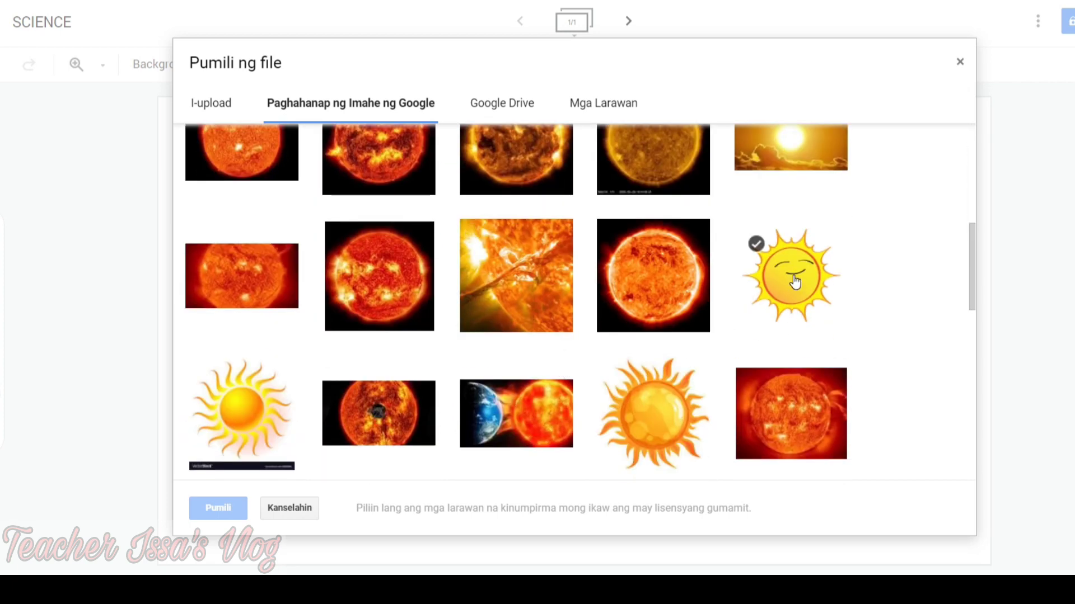
left_click(390, 278)
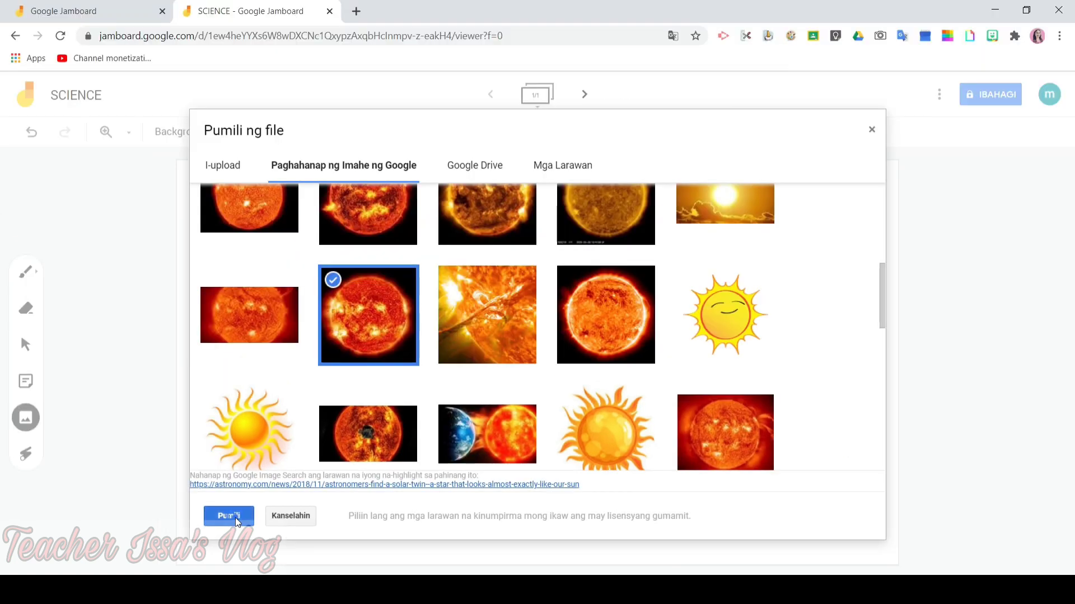
left_click(235, 519)
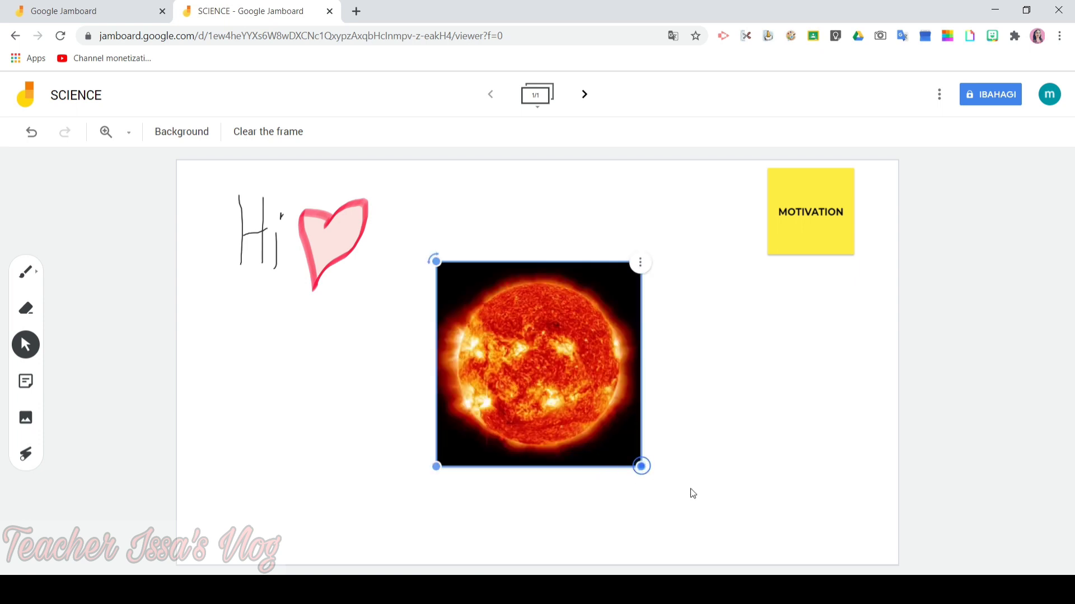
- Shrink the sun picture, move it below the handwritten "Hi" near the frame's lower-left corner and look at its options
left_click_drag(642, 466, 627, 380)
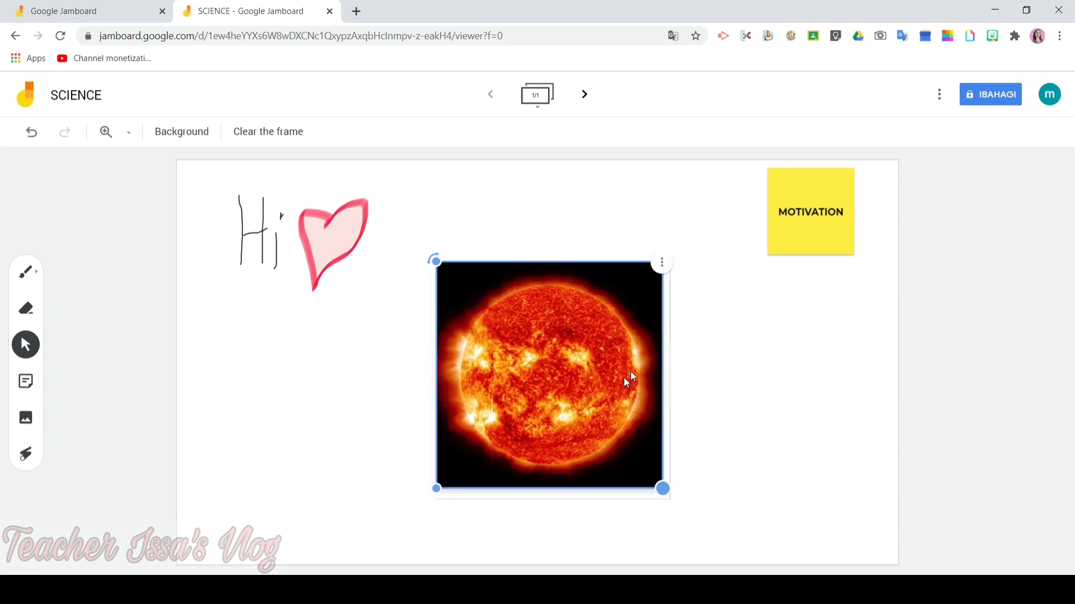
left_click_drag(539, 392, 322, 460)
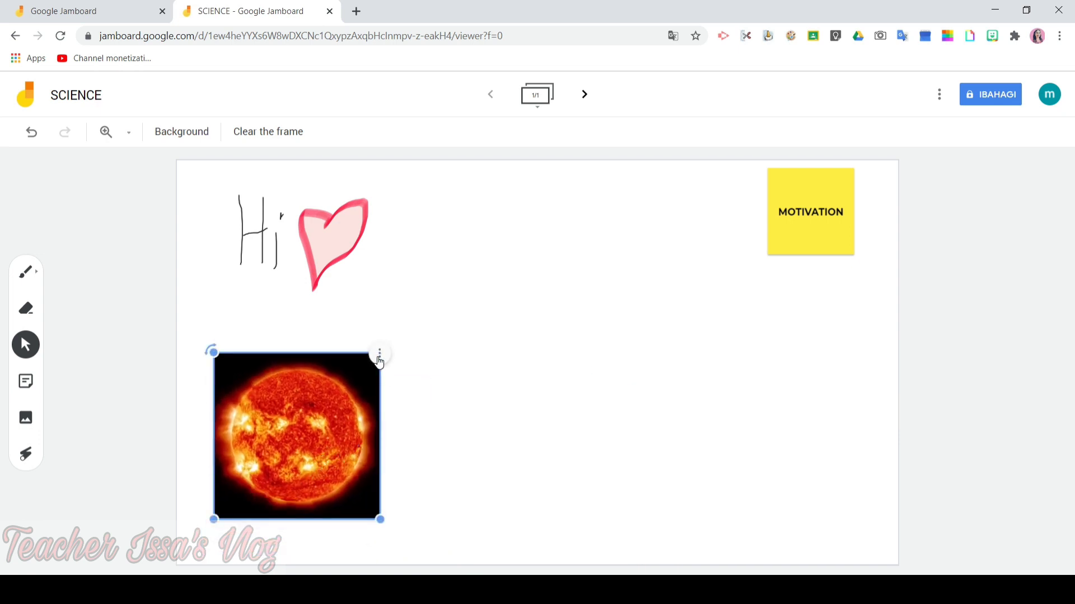
left_click(379, 358)
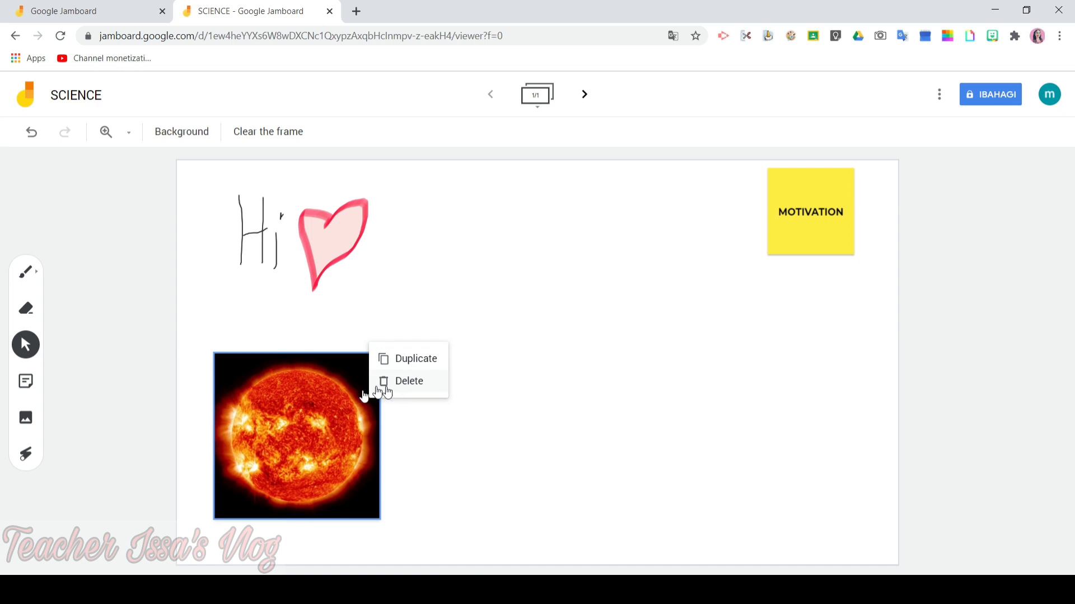
left_click(438, 434)
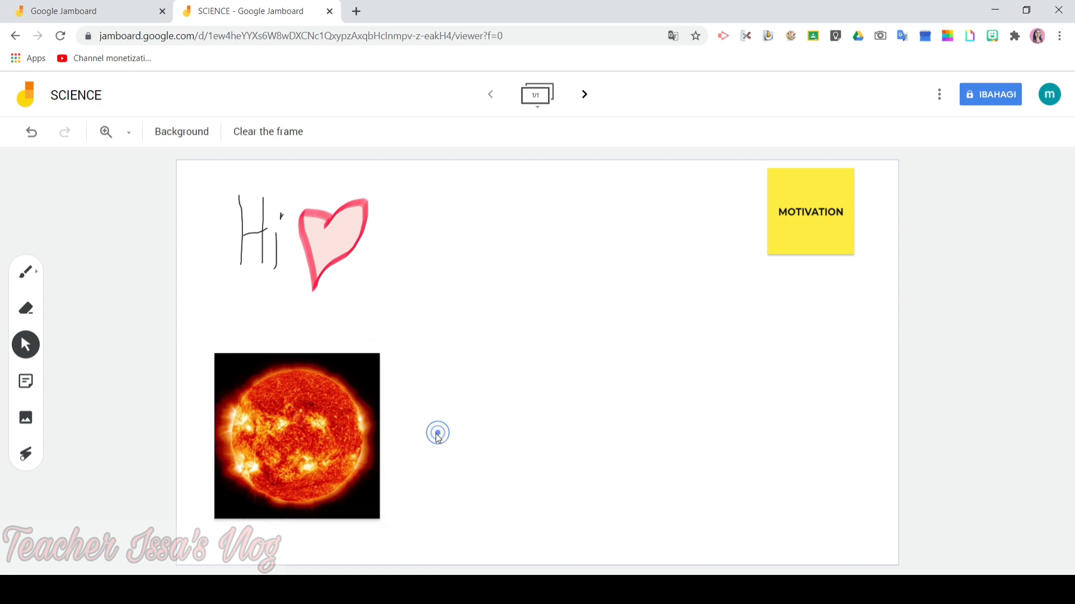
- Activate the laser pointer tool
left_click(24, 454)
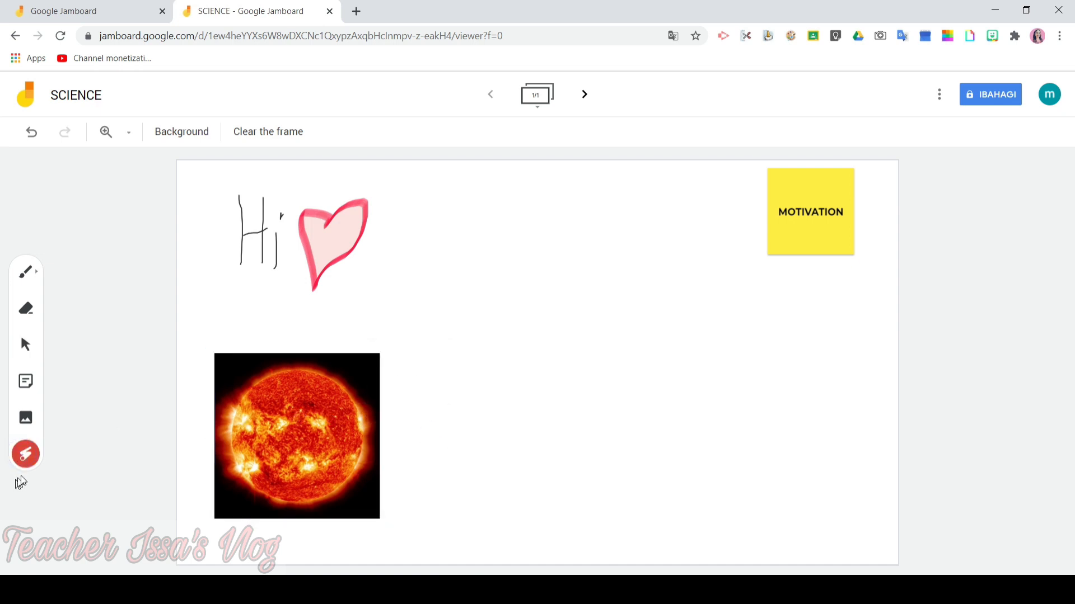
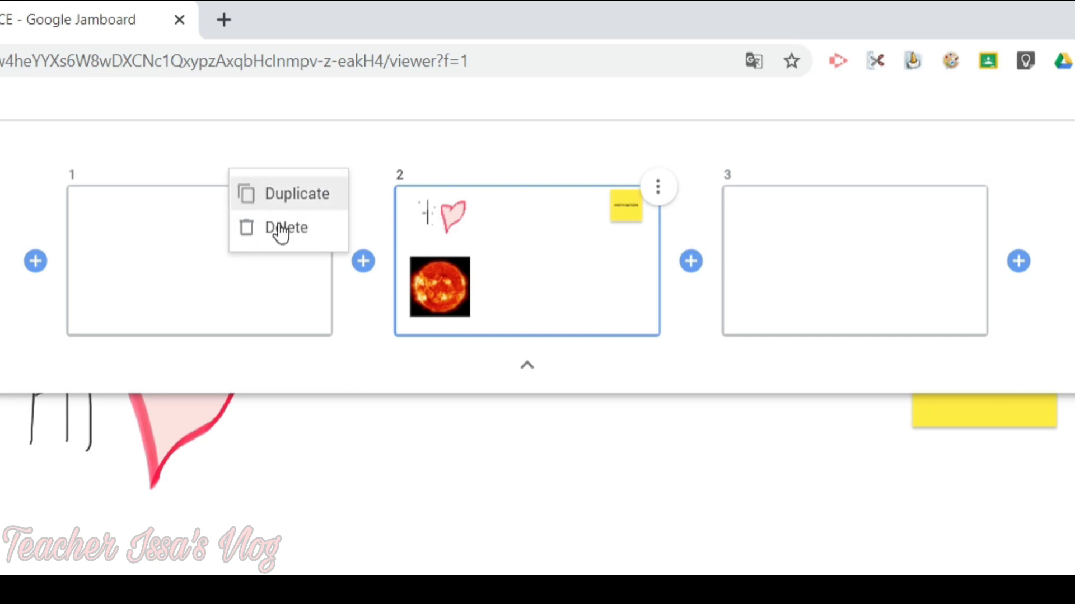
- Duplicate frame 2, which holds the heart, the sun picture and the sticky note
left_click(662, 198)
left_click(636, 199)
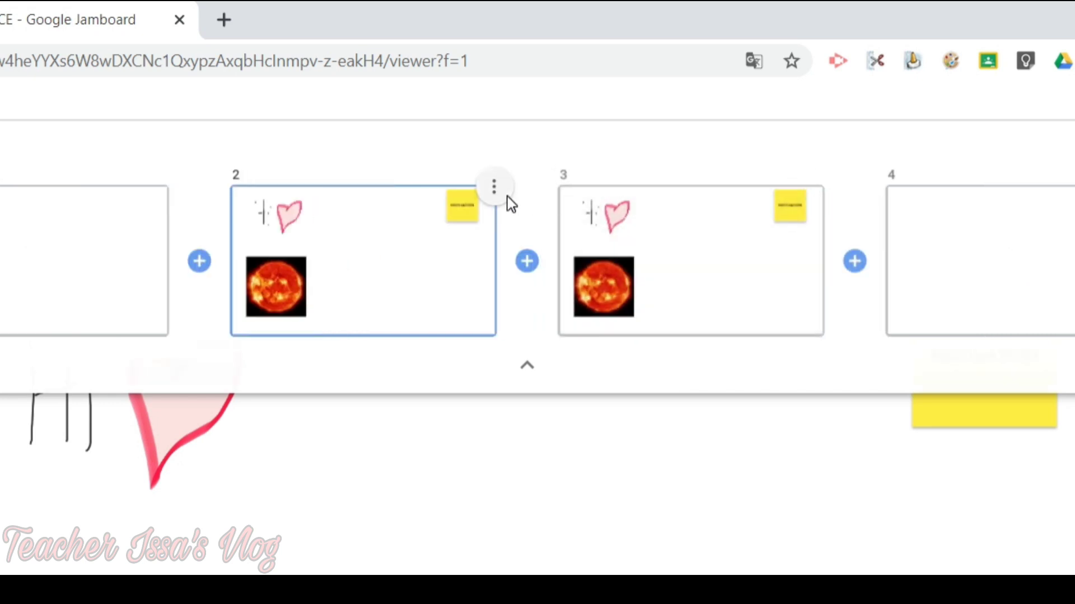
- Delete one of the two identical heart-and-sun frames and the blank first frame, and open the remaining blank frame
left_click(496, 191)
left_click(479, 223)
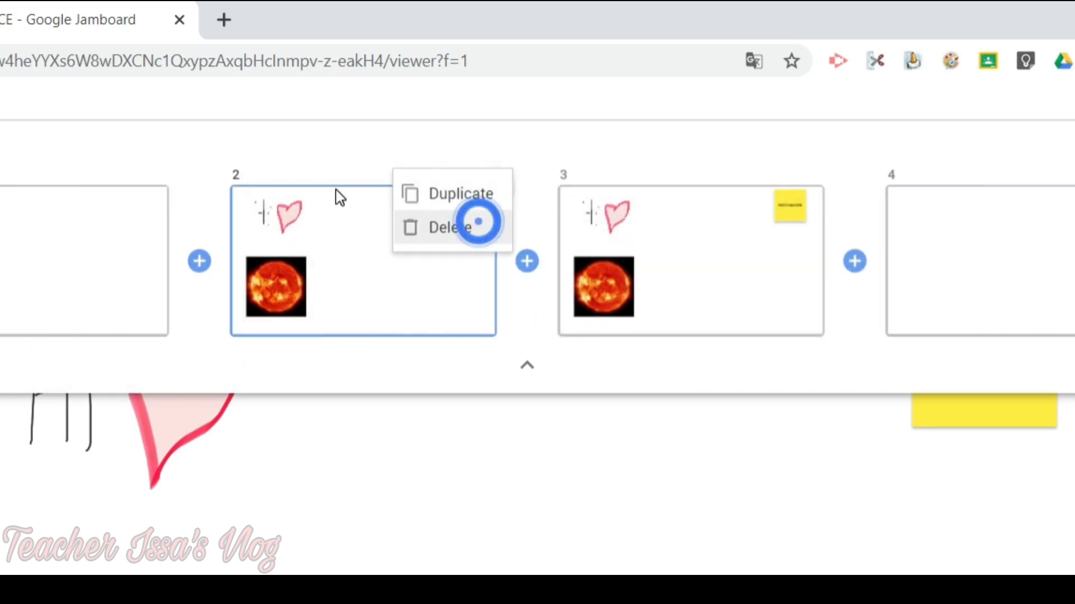
left_click(337, 197)
left_click(337, 237)
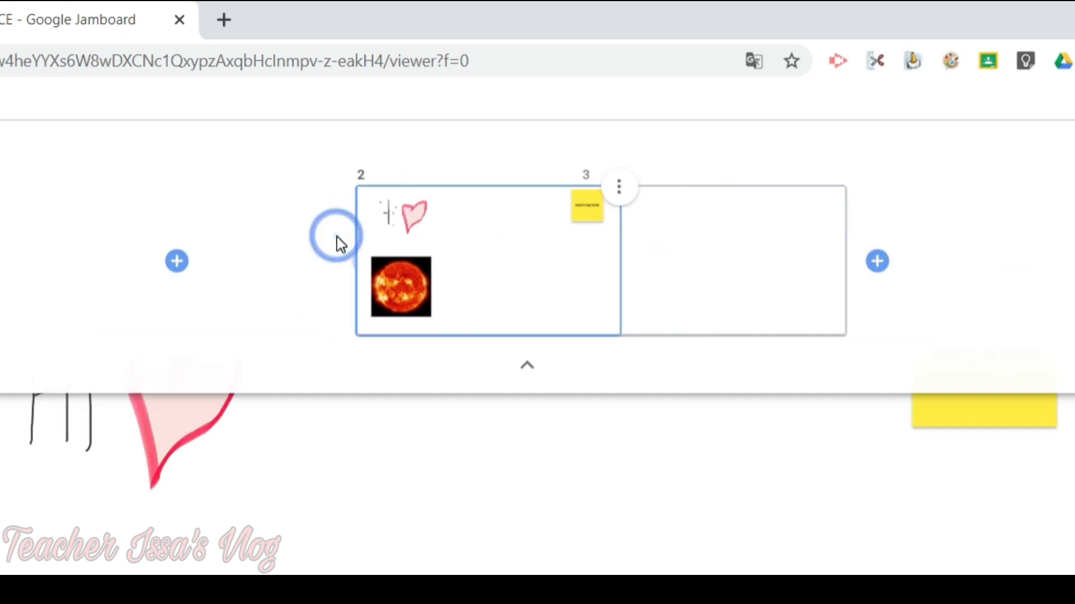
left_click(711, 218)
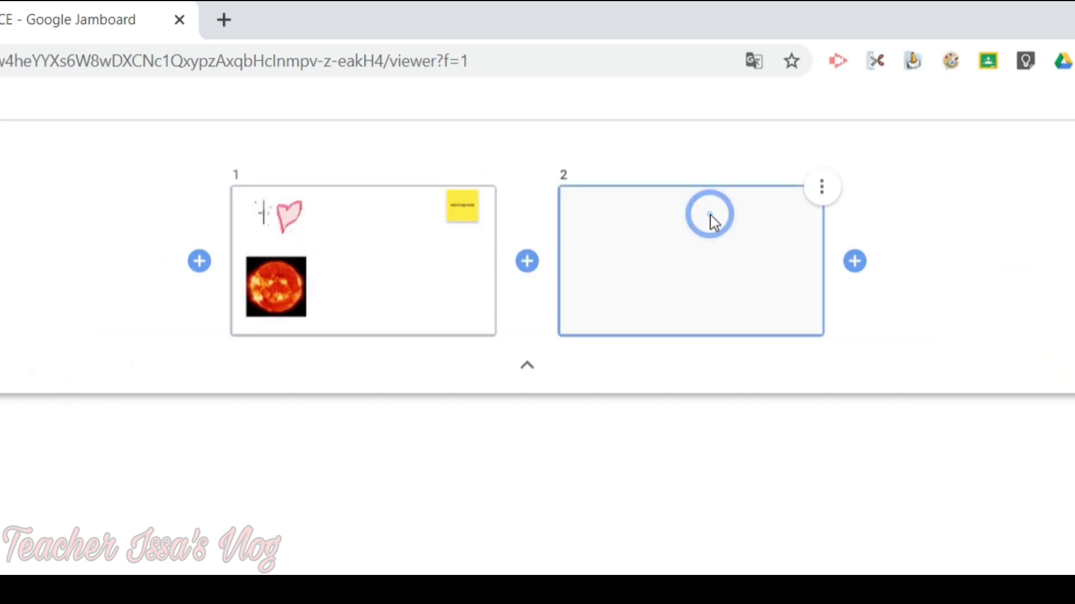
left_click(526, 368)
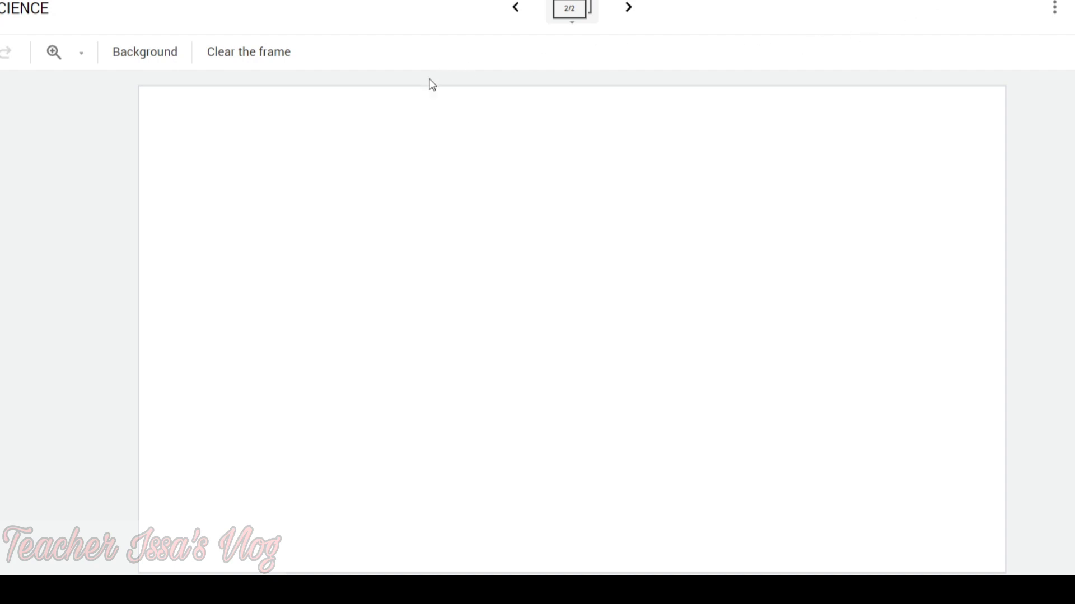
- Try the dotted, lined, white grid, grey grid and blue backgrounds on the blank frame one after another
left_click(138, 49)
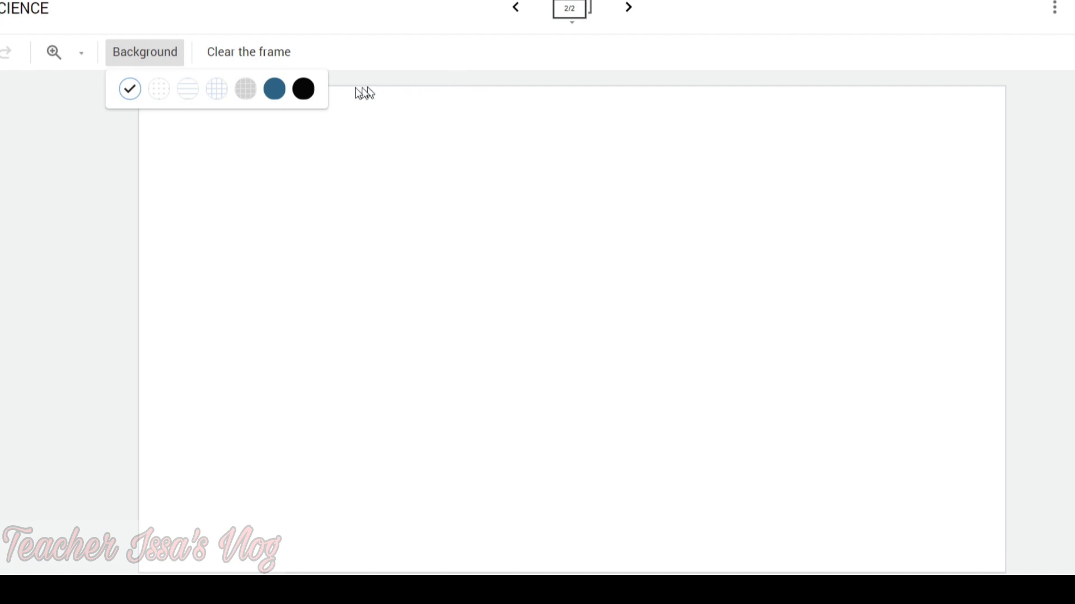
left_click(170, 95)
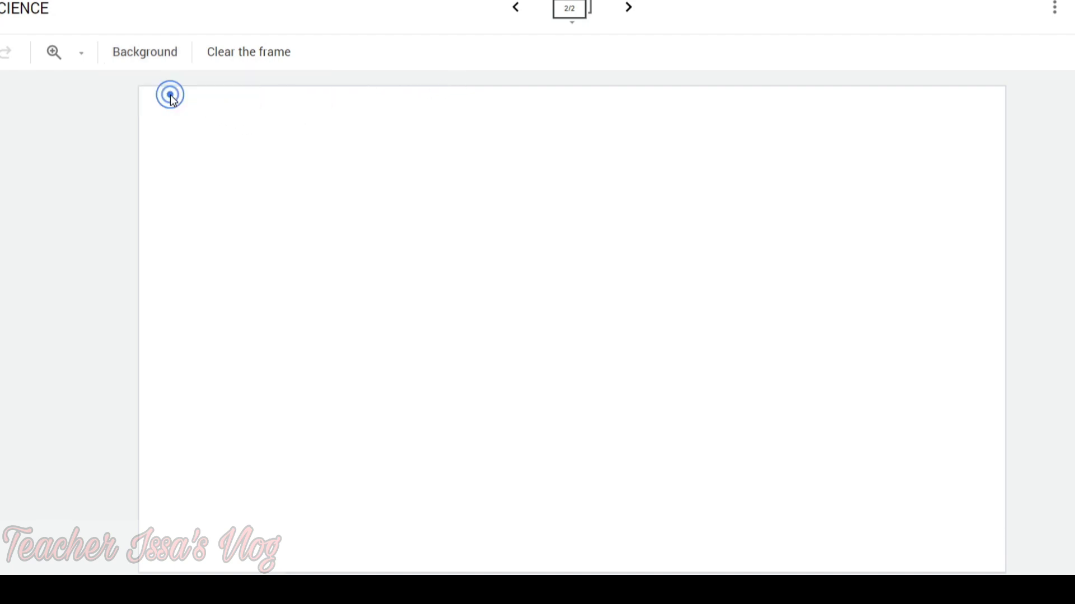
left_click(148, 53)
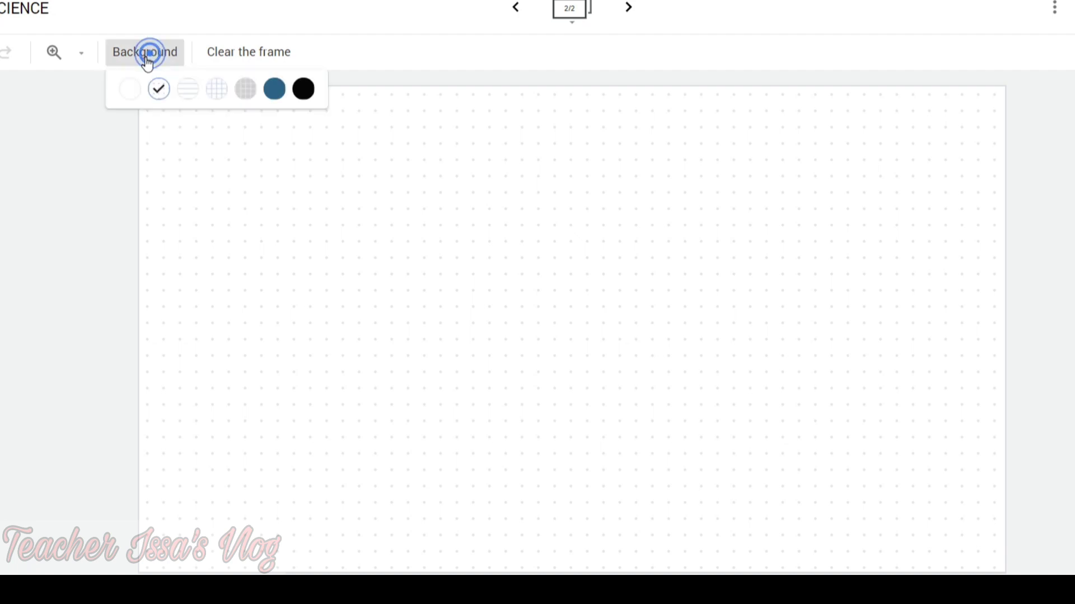
left_click(190, 95)
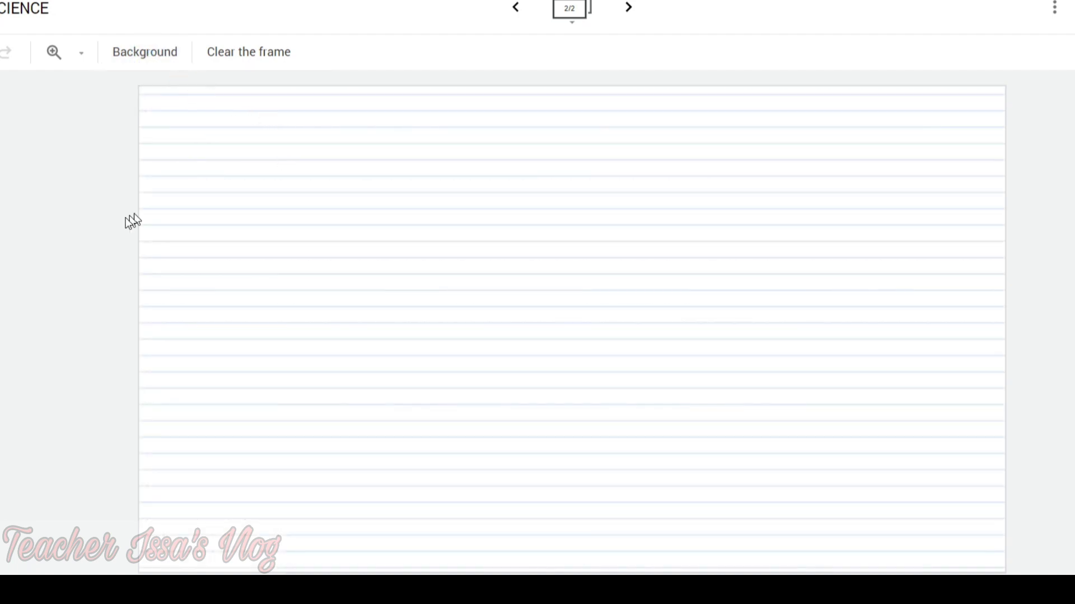
left_click(166, 56)
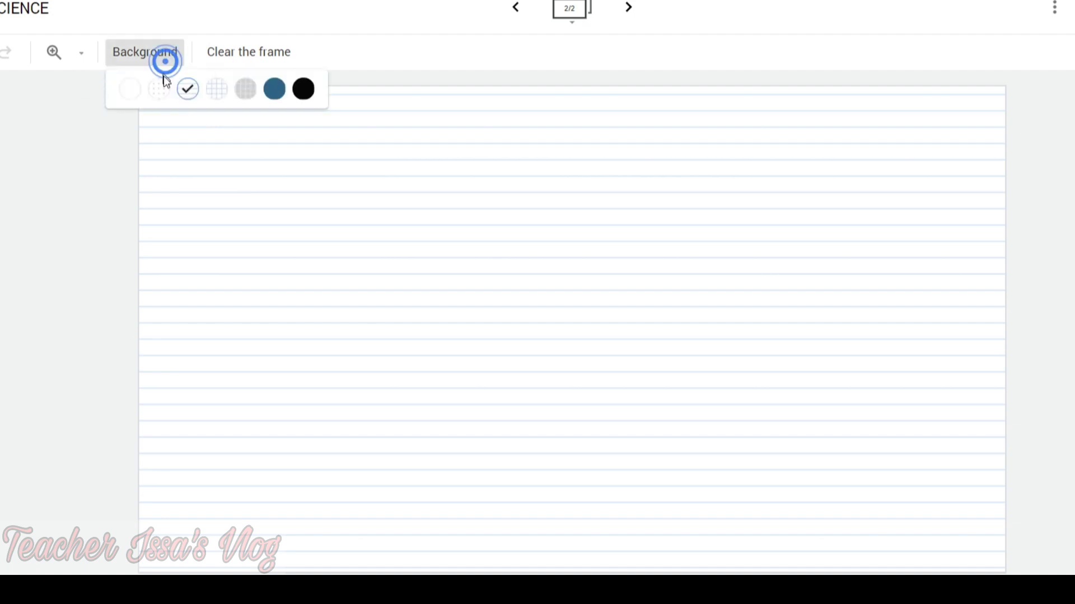
left_click(218, 88)
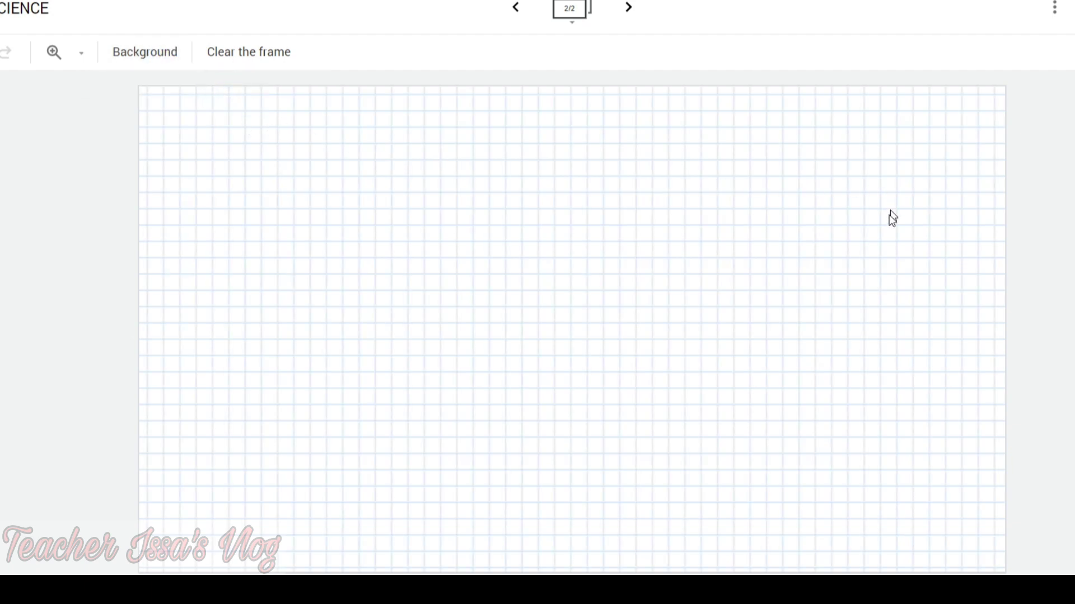
left_click(166, 56)
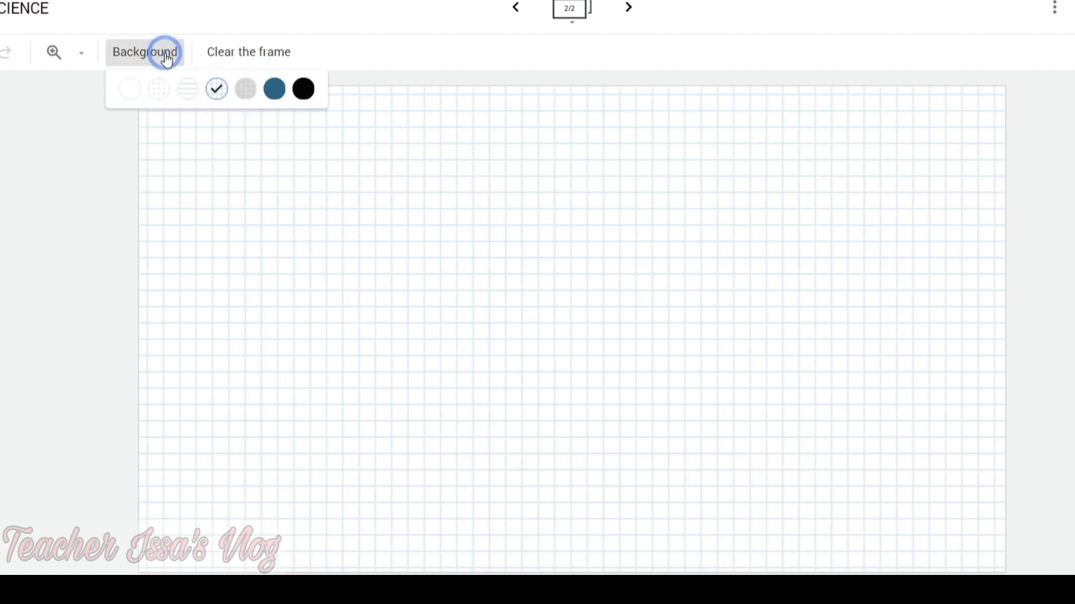
left_click(251, 87)
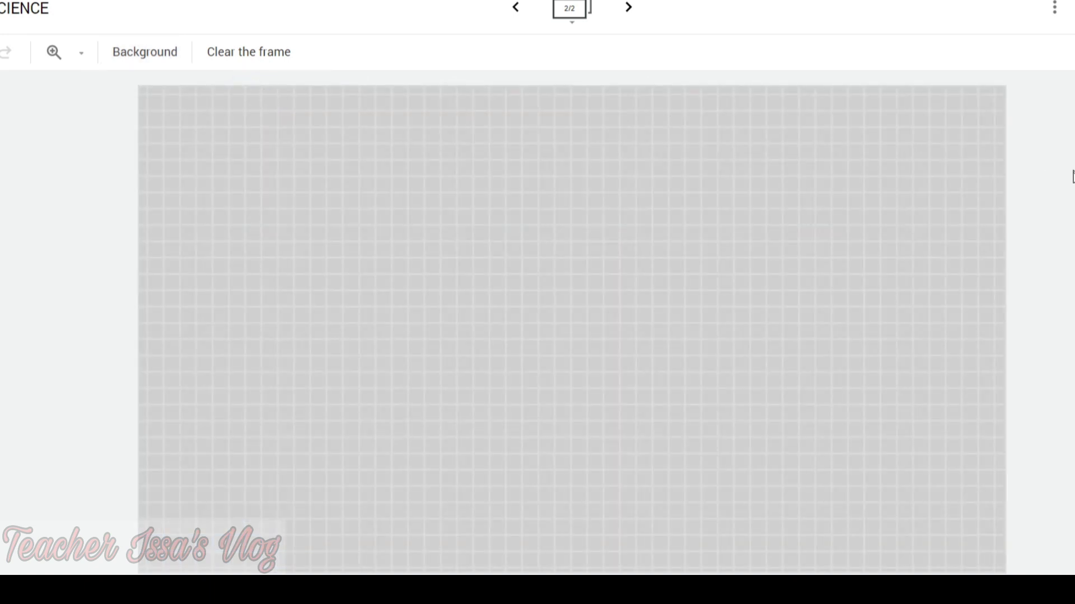
left_click(156, 56)
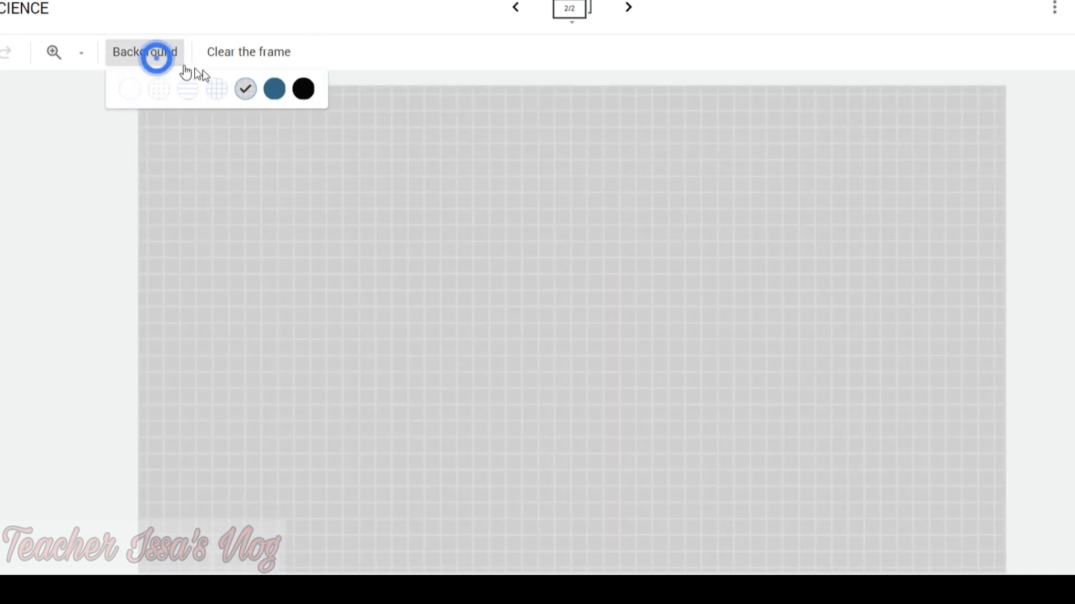
left_click(276, 89)
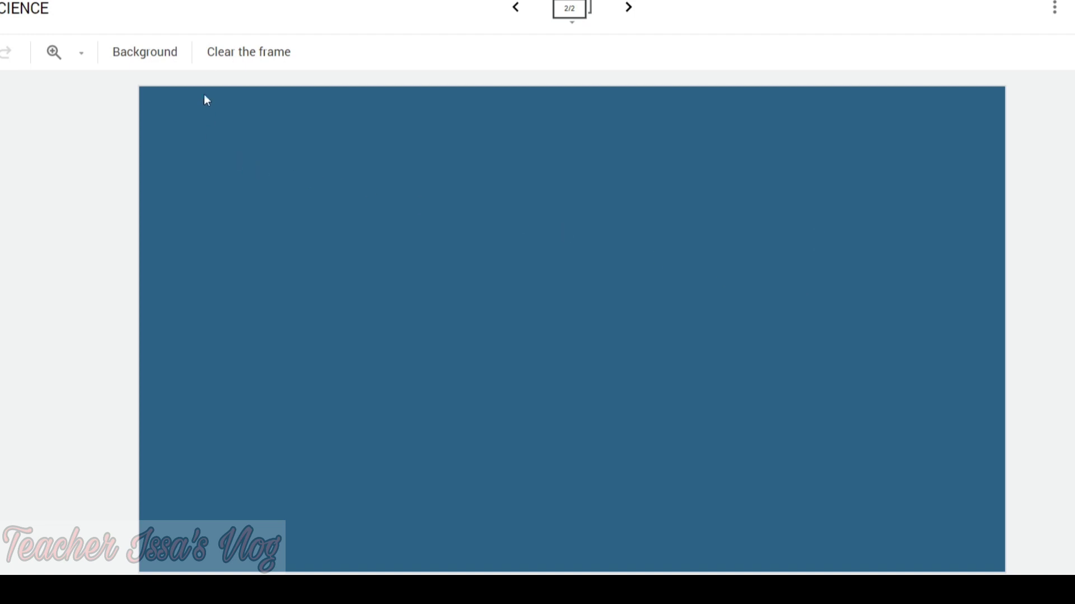
- Set the frame's background to black and choose the Highlighter in white as the drawing tool
left_click(174, 52)
left_click(305, 95)
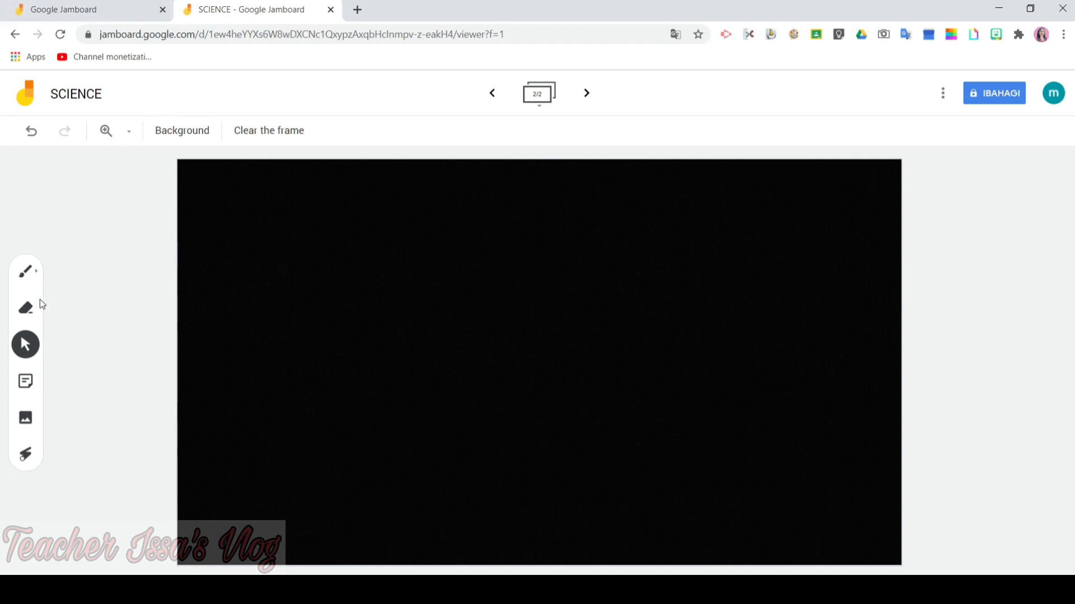
left_click(23, 274)
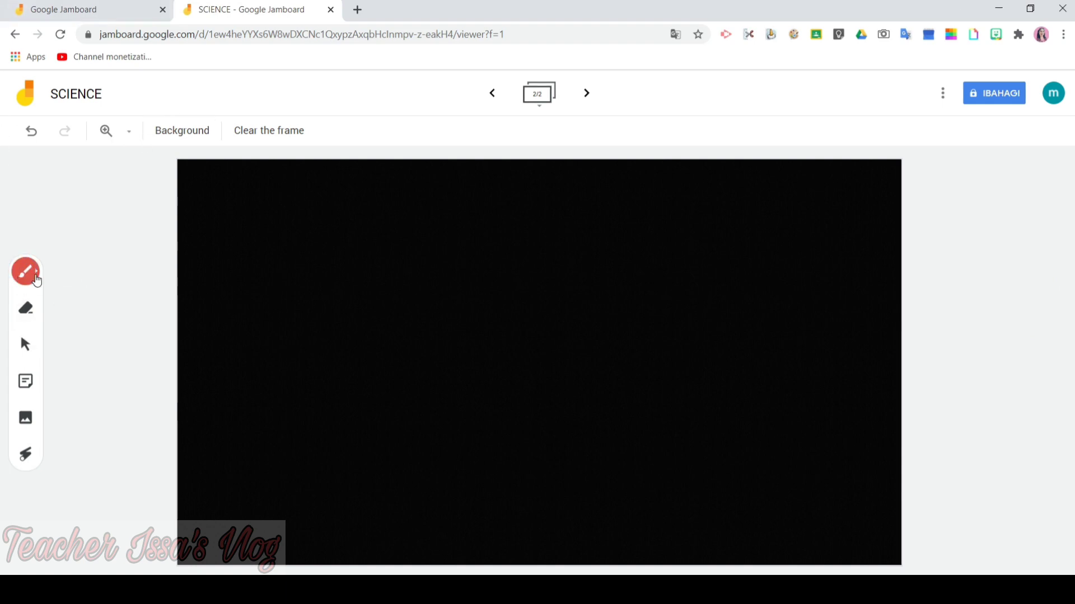
left_click(35, 277)
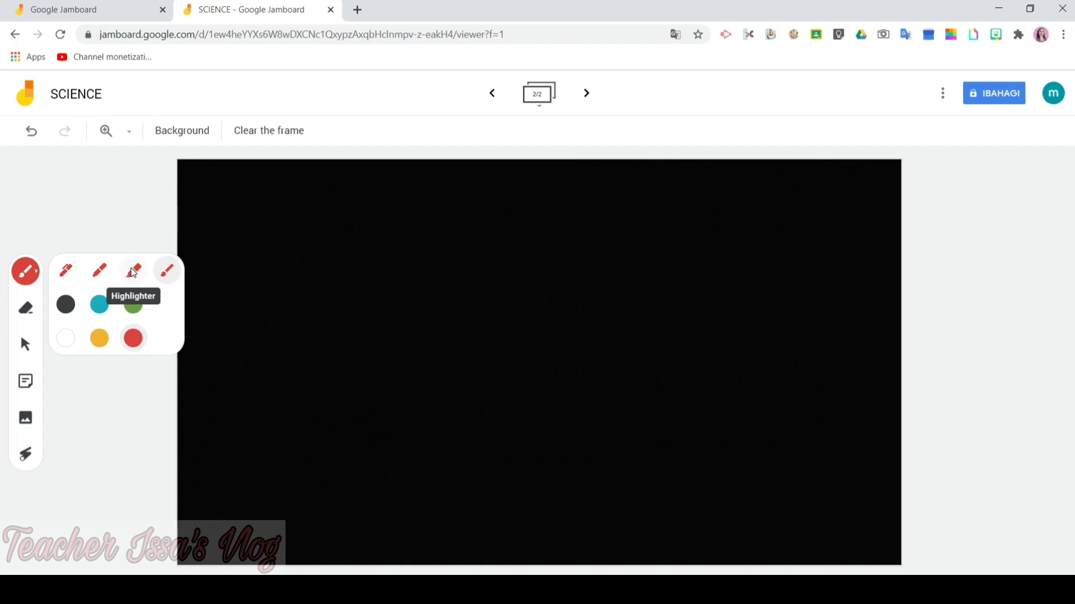
left_click(133, 272)
left_click(66, 338)
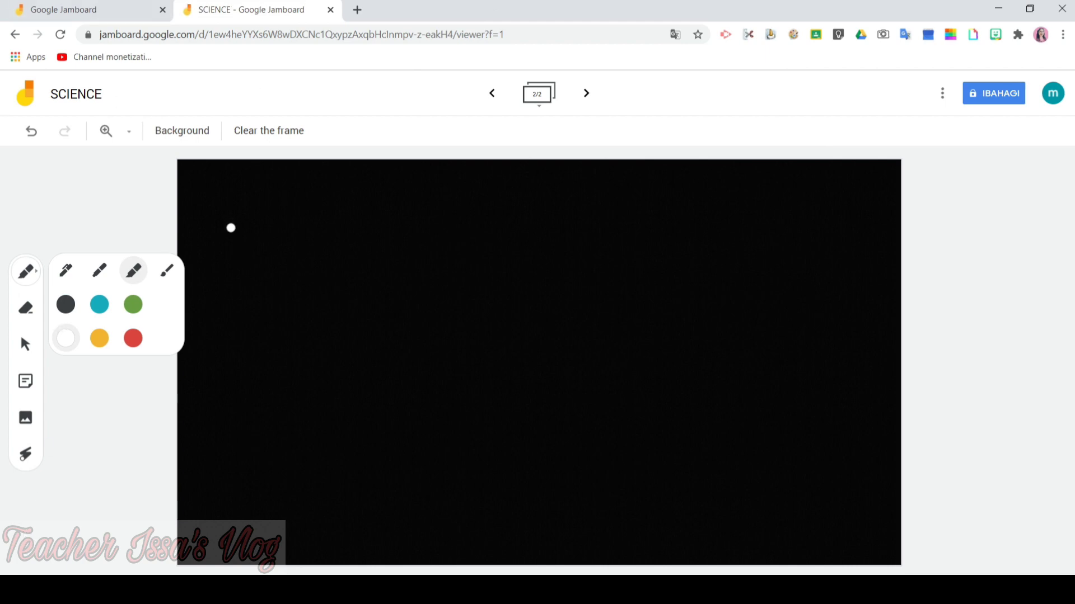
- Handwrite a large "We" on the black frame in white highlighter, undoing and redrawing the "e" once
mouse_move(234, 225)
left_mouse_down()
mouse_move(231, 342)
mouse_move(267, 308)
mouse_move(266, 345)
mouse_move(311, 236)
mouse_move(325, 240)
left_mouse_up()
mouse_move(339, 331)
left_mouse_down()
mouse_move(334, 288)
mouse_move(317, 305)
mouse_move(315, 349)
mouse_move(331, 356)
mouse_move(342, 339)
left_mouse_up()
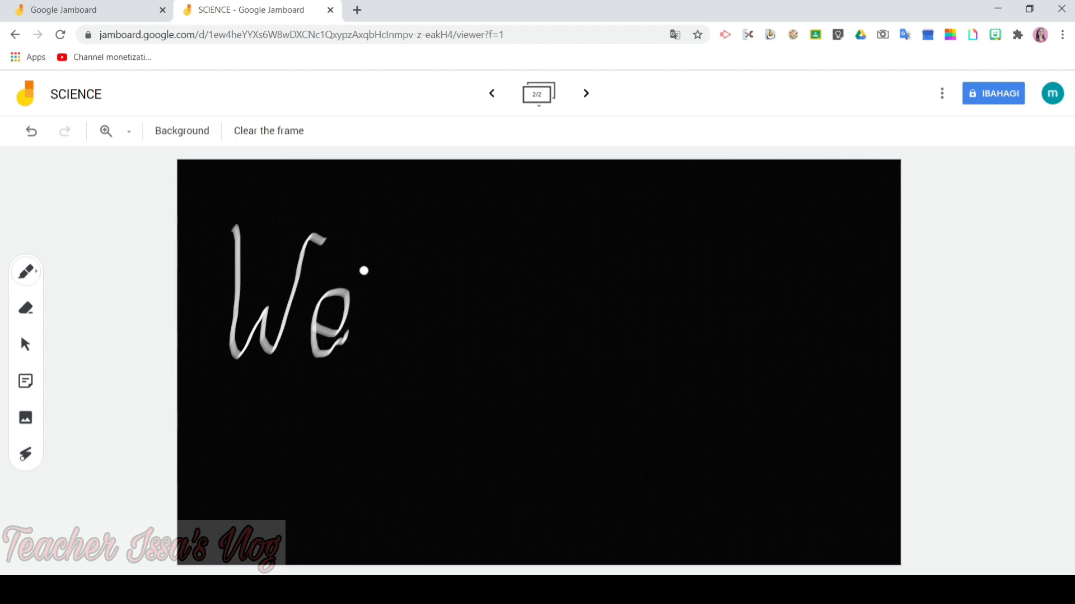
left_click(29, 132)
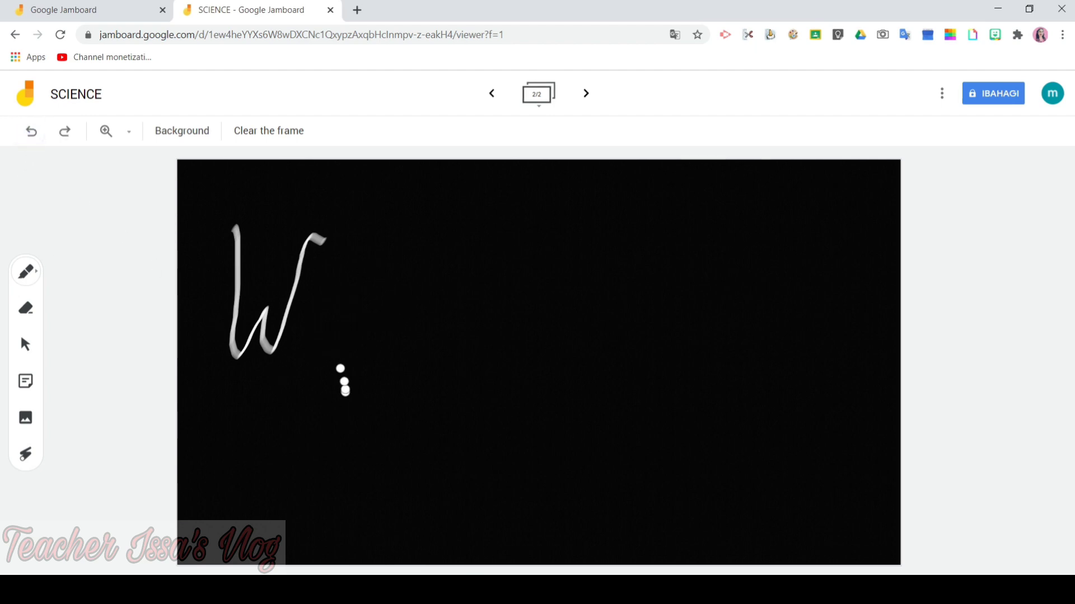
left_click(307, 307)
mouse_move(306, 307)
left_mouse_down()
mouse_move(347, 302)
mouse_move(309, 319)
mouse_move(326, 357)
mouse_move(343, 337)
left_mouse_up()
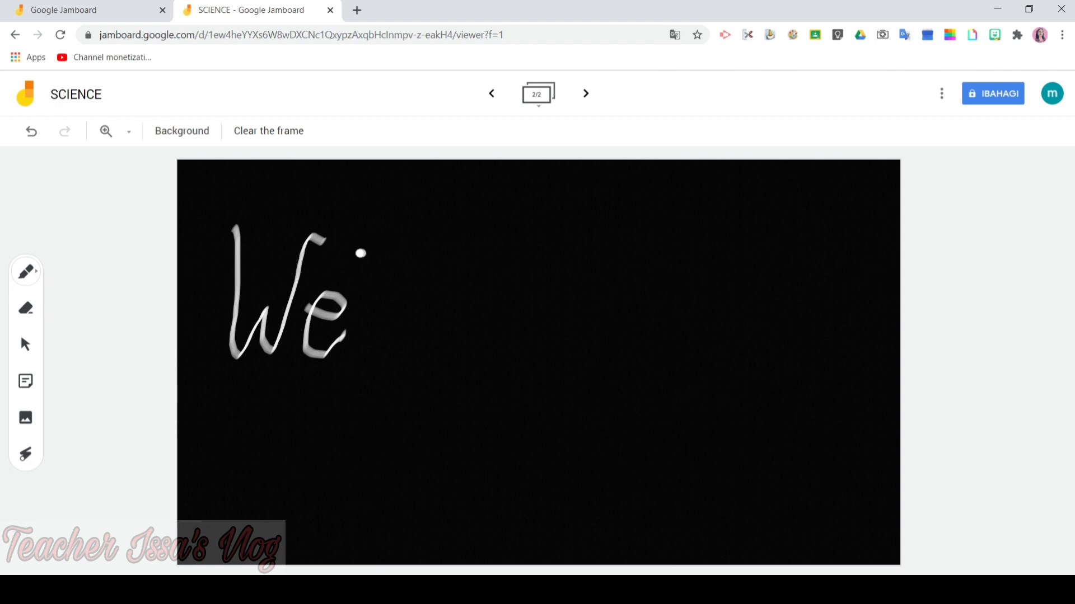
mouse_move(359, 253)
left_mouse_down()
mouse_move(379, 268)
mouse_move(386, 247)
mouse_move(362, 354)
mouse_move(390, 336)
left_mouse_up()
left_click(31, 132)
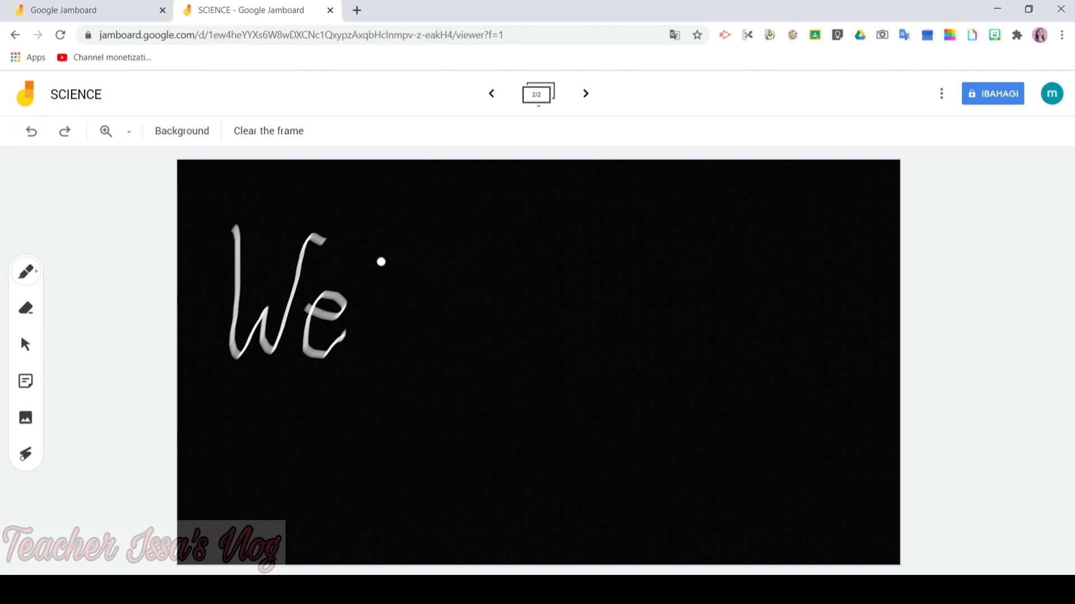
mouse_move(358, 281)
left_mouse_down()
mouse_move(384, 247)
mouse_move(358, 351)
mouse_move(385, 336)
left_mouse_up()
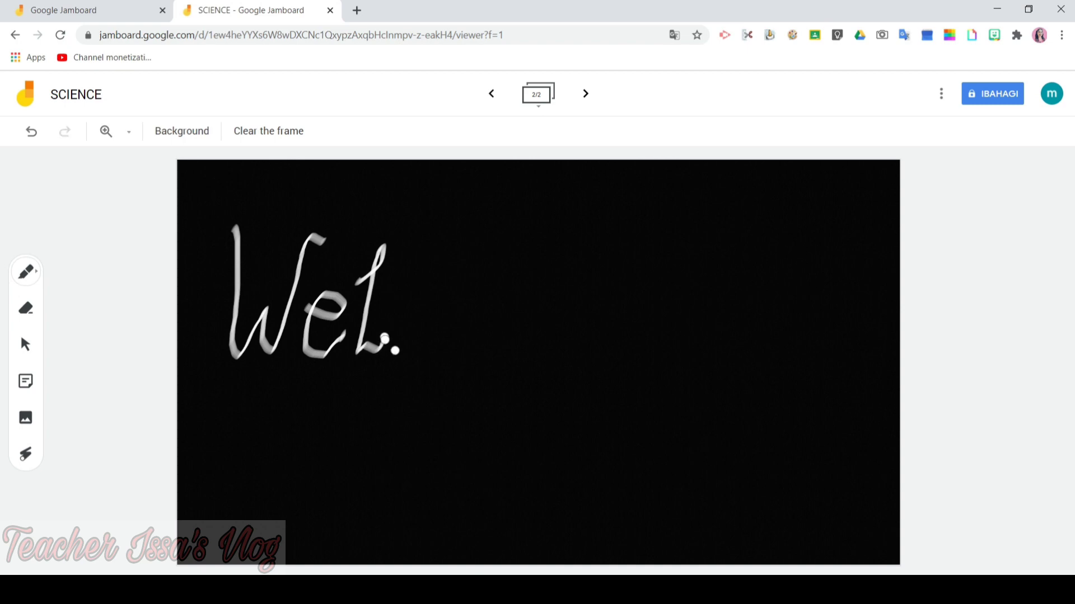
left_click(31, 131)
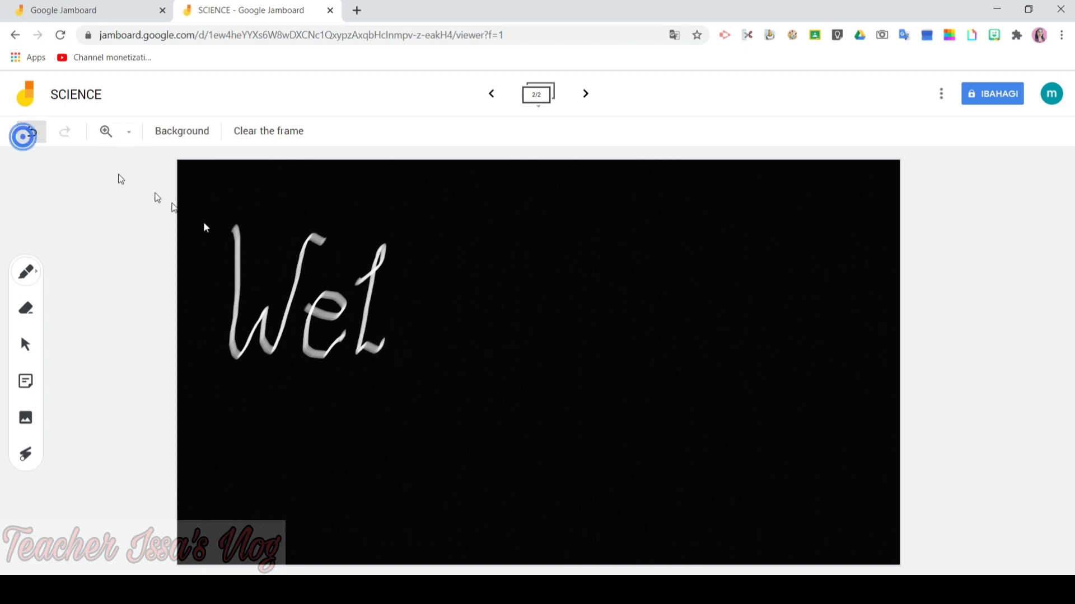
mouse_move(381, 242)
left_mouse_down()
mouse_move(372, 350)
mouse_move(360, 354)
left_mouse_up()
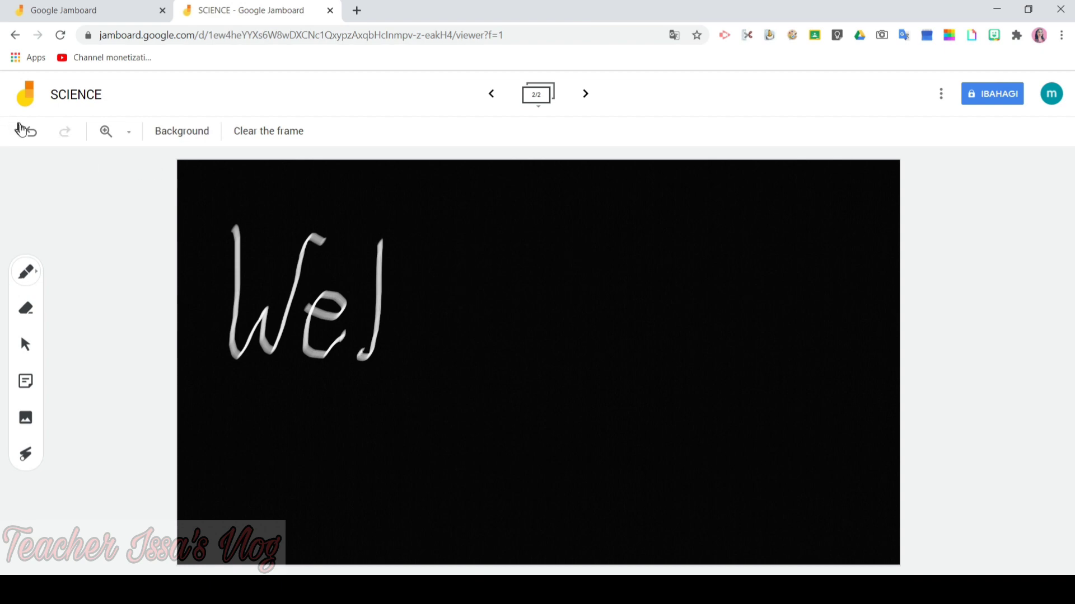
left_click(28, 131)
- Handwrite "lcome" after "We" to complete the word "Welcome", and draw a small smiley face beside it
left_click_drag(378, 240, 354, 361)
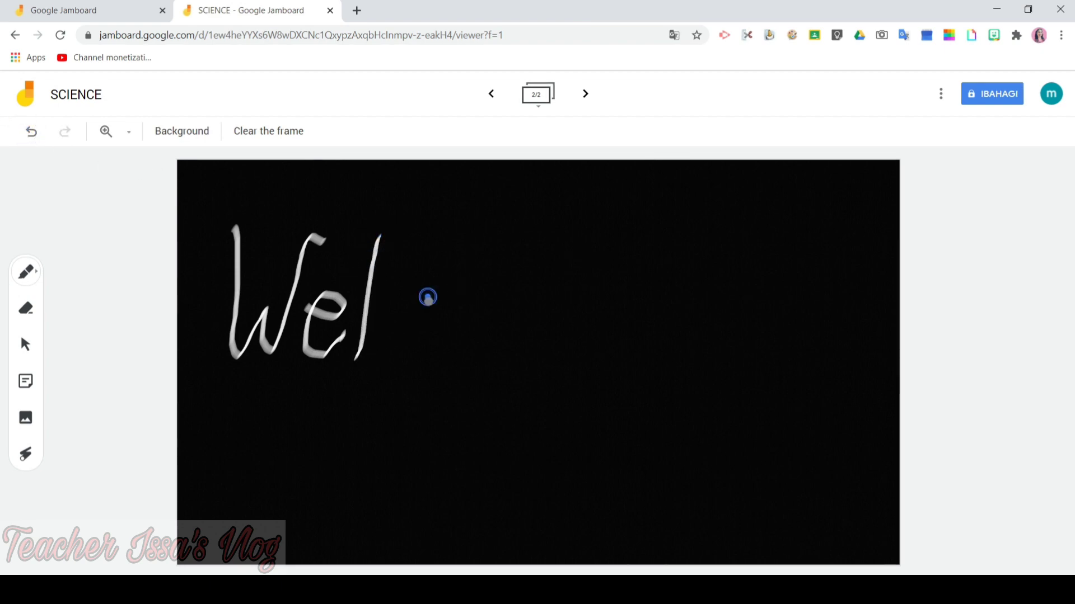
mouse_move(429, 303)
left_mouse_down()
mouse_move(420, 293)
mouse_move(398, 343)
mouse_move(416, 352)
mouse_move(433, 335)
left_mouse_up()
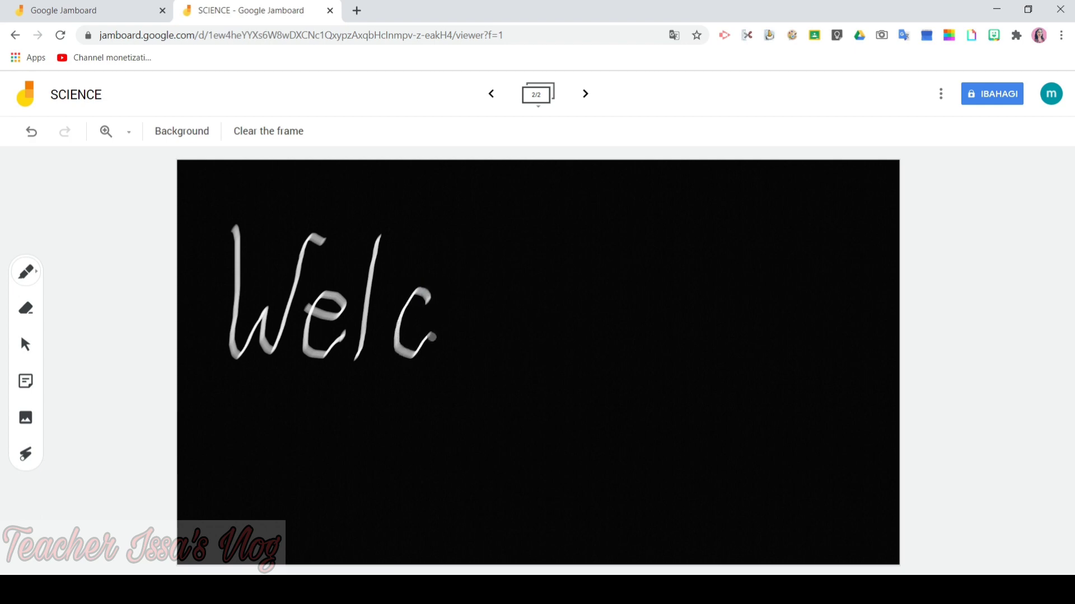
mouse_move(472, 294)
left_mouse_down()
mouse_move(449, 349)
mouse_move(488, 342)
mouse_move(494, 325)
mouse_move(476, 291)
left_mouse_up()
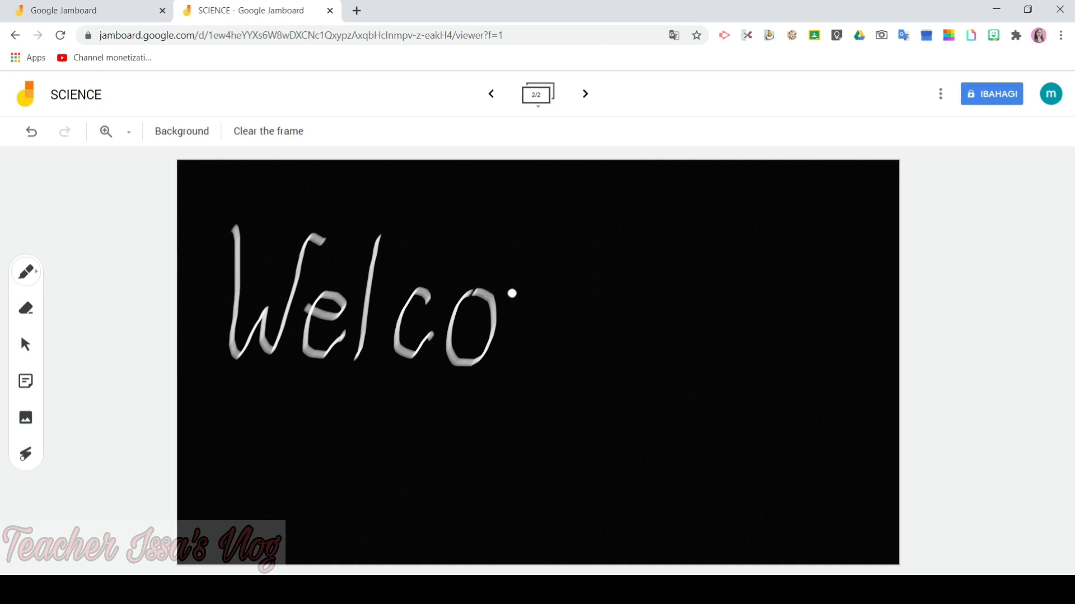
left_click_drag(511, 294, 505, 354)
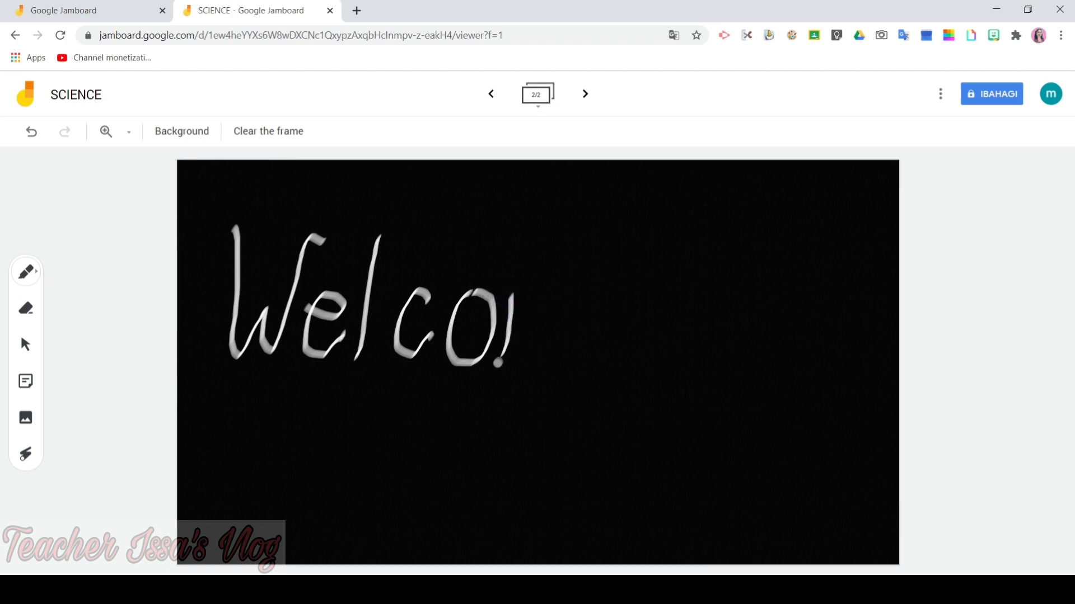
mouse_move(510, 307)
left_mouse_down()
mouse_move(557, 295)
mouse_move(559, 369)
left_mouse_up()
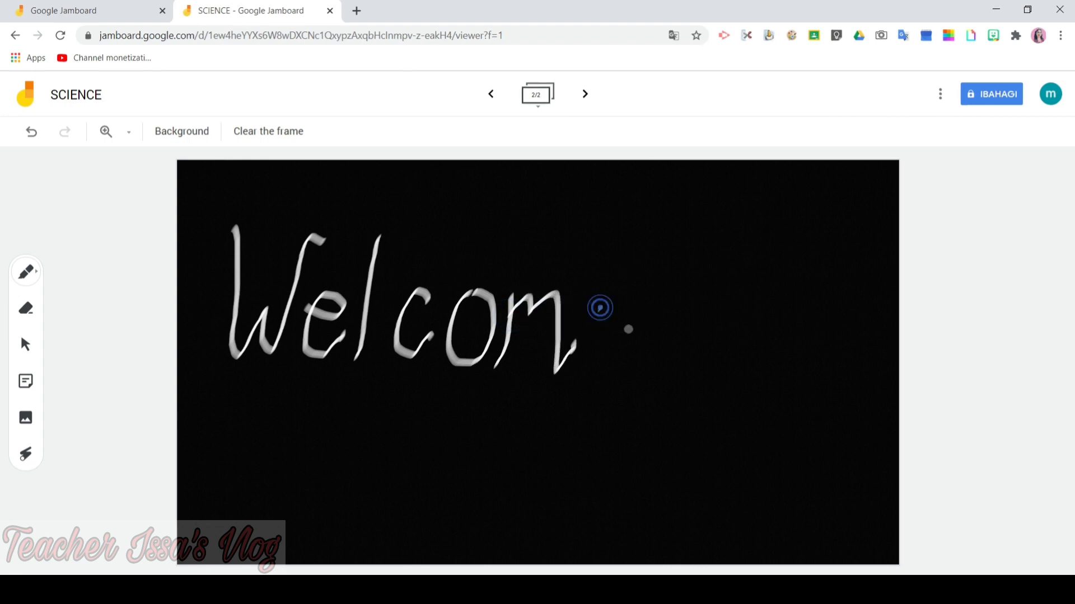
mouse_move(628, 328)
left_mouse_down()
mouse_move(647, 302)
mouse_move(603, 313)
mouse_move(605, 359)
mouse_move(630, 369)
mouse_move(649, 346)
left_mouse_up()
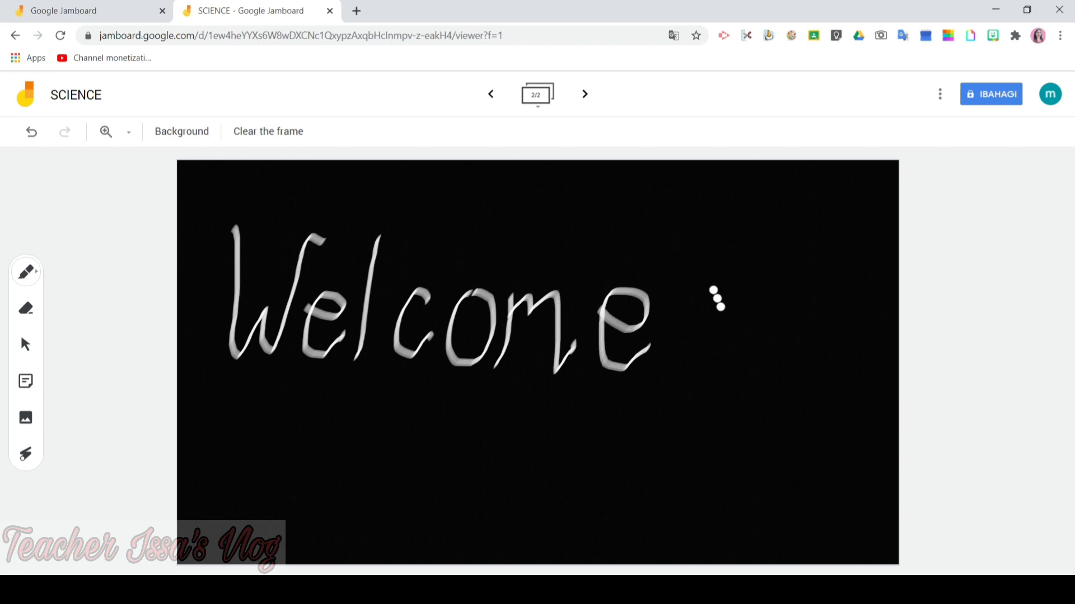
mouse_move(756, 264)
left_mouse_down()
mouse_move(754, 295)
mouse_move(772, 296)
mouse_move(745, 316)
mouse_move(754, 329)
mouse_move(786, 312)
left_mouse_up()
left_click(772, 265)
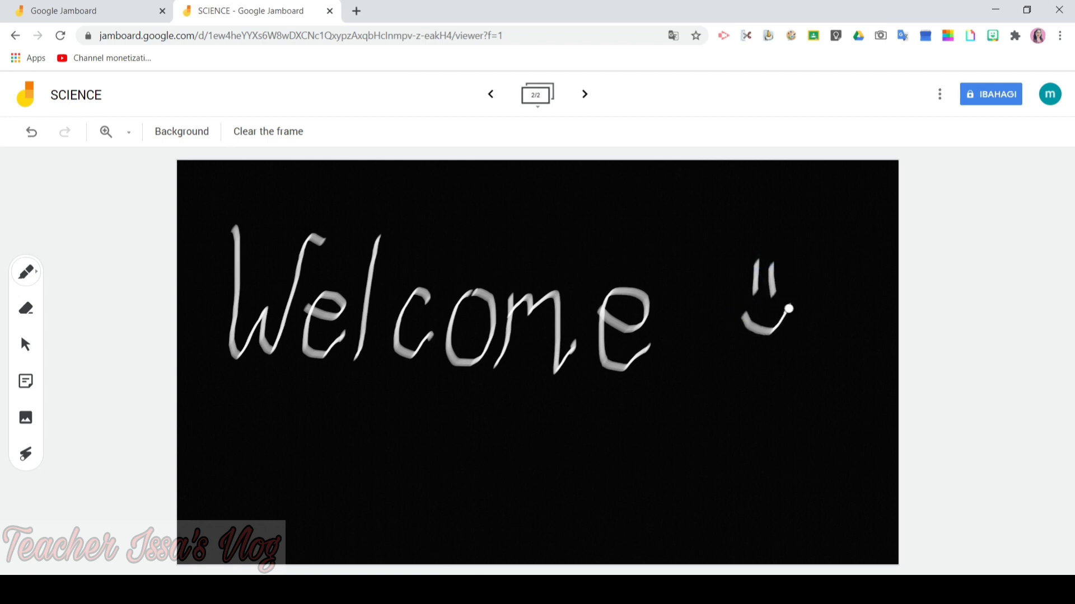
- Underline the handwritten "Welcome" and smiley face twice with the laser pointer
left_click(24, 462)
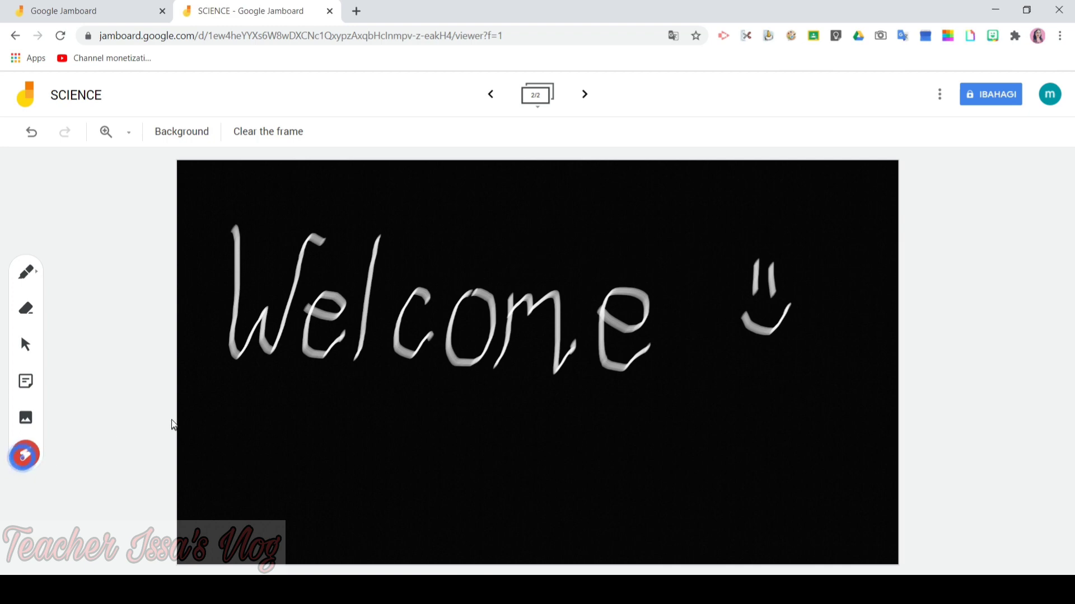
mouse_move(199, 396)
left_mouse_down()
mouse_move(446, 396)
mouse_move(473, 425)
mouse_move(756, 386)
left_mouse_up()
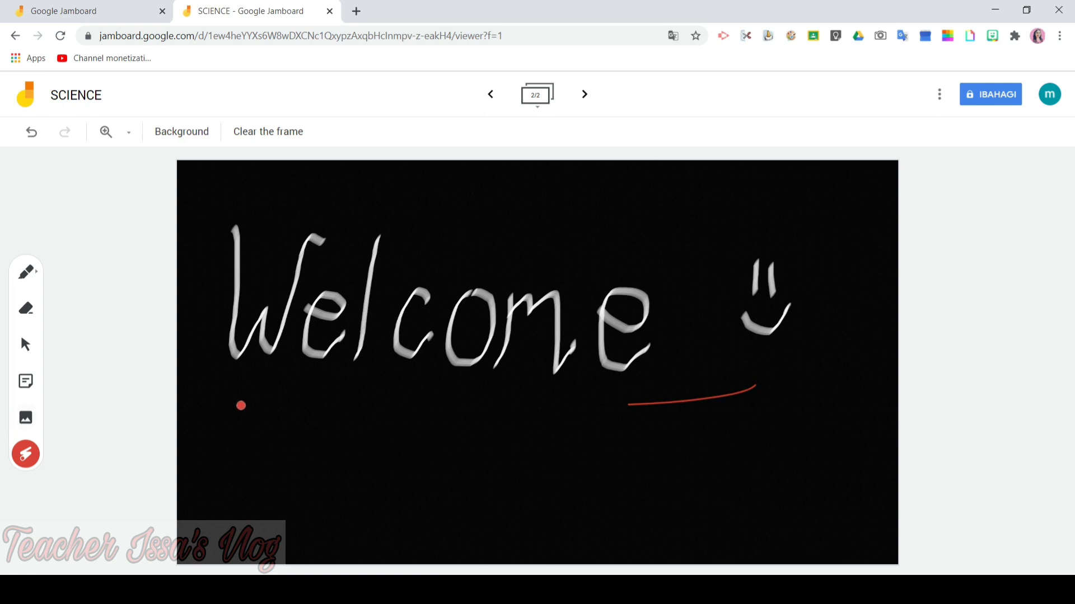
left_click_drag(229, 406, 816, 389)
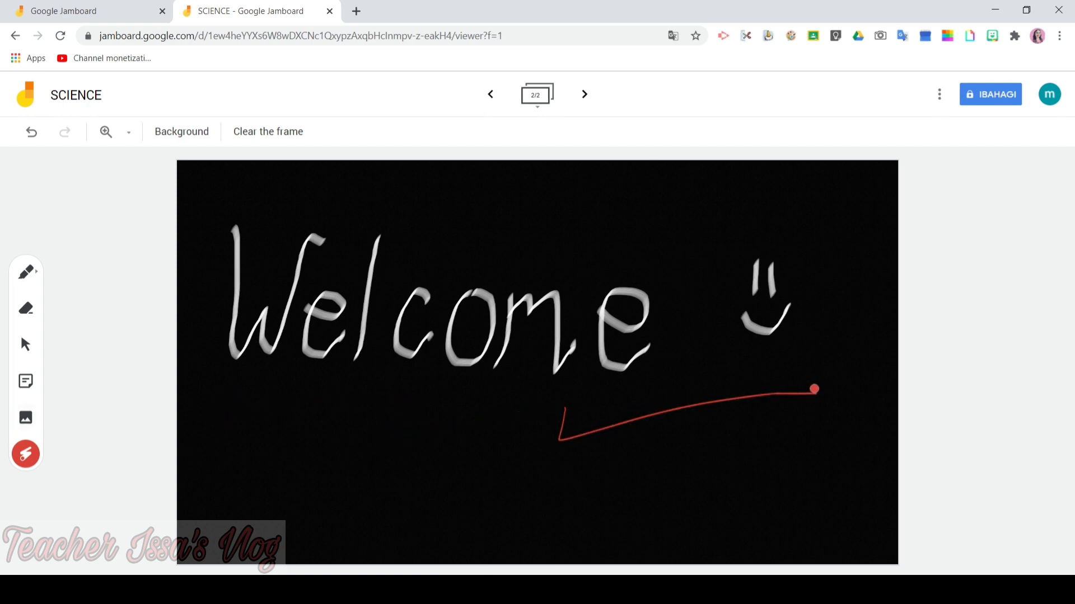
- Switch to the other Google account from the Jamboard home page and open its TEACHER ISSA Jam
left_click(64, 10)
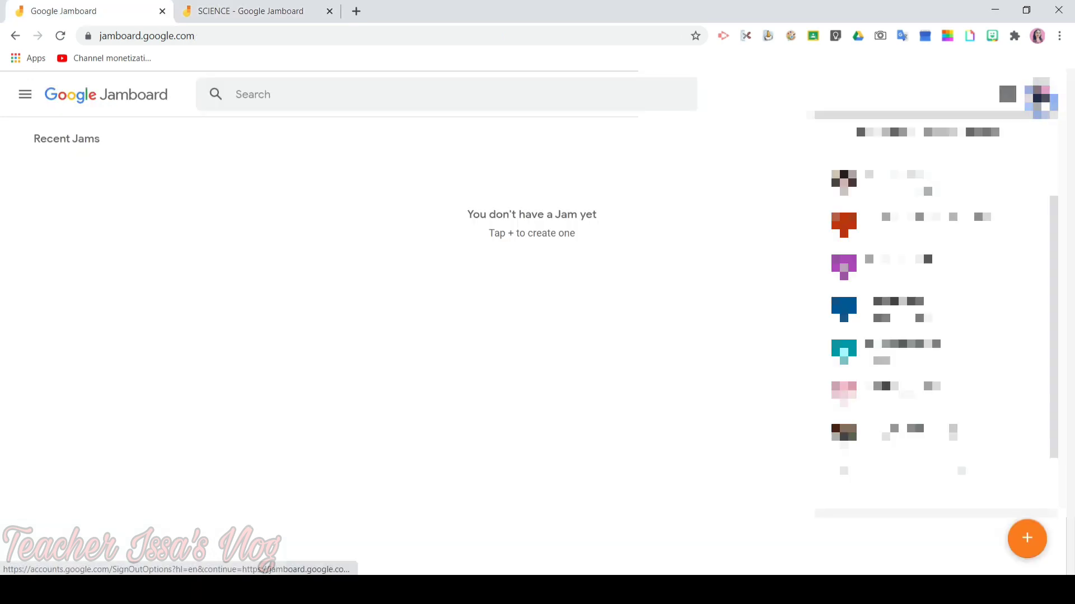
scroll(929, 336, "down", 3)
left_click(951, 367)
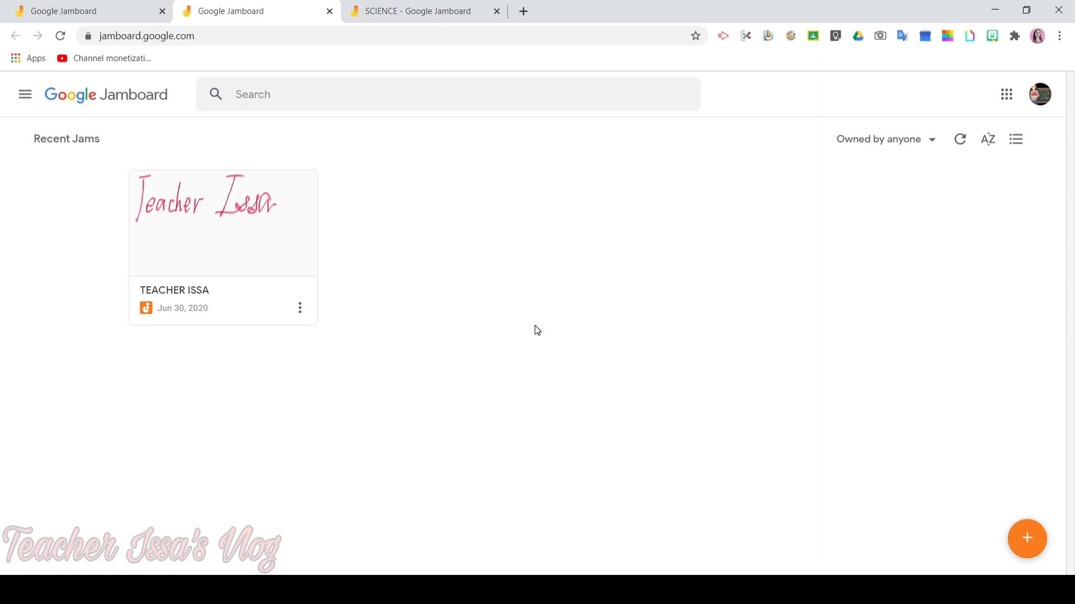
left_click(236, 234)
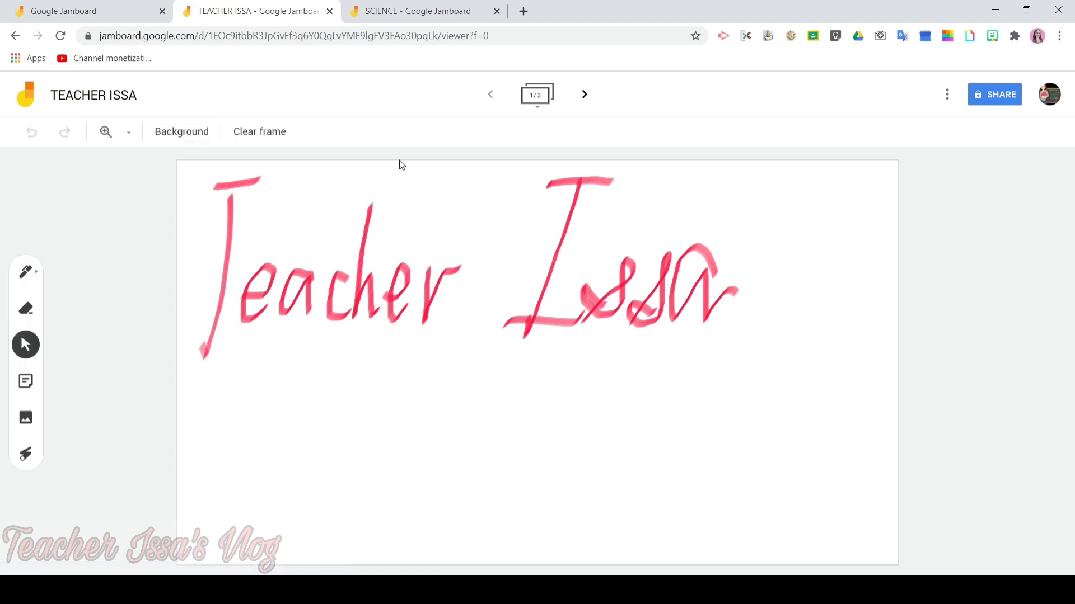
- Look through all the frames of the TEACHER ISSA Jam and return to the first one
left_click(543, 100)
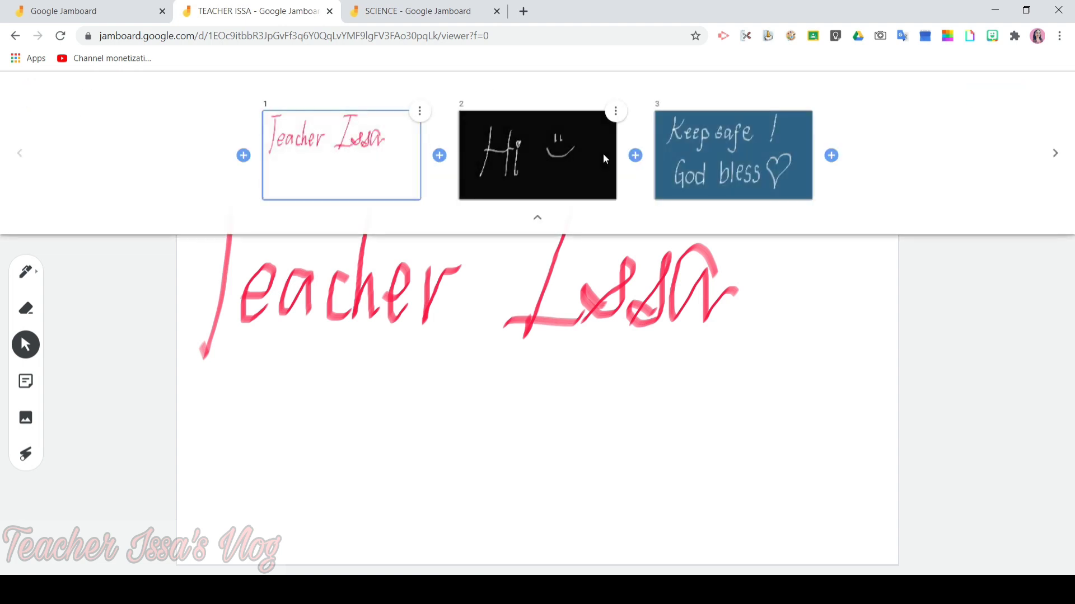
left_click(537, 219)
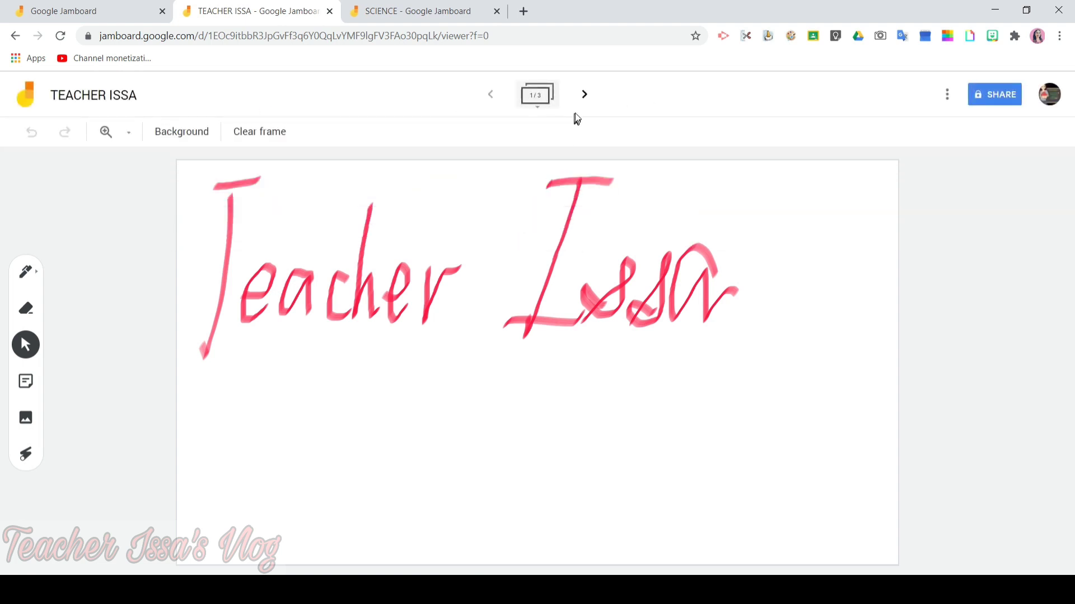
left_click(582, 96)
left_click(582, 97)
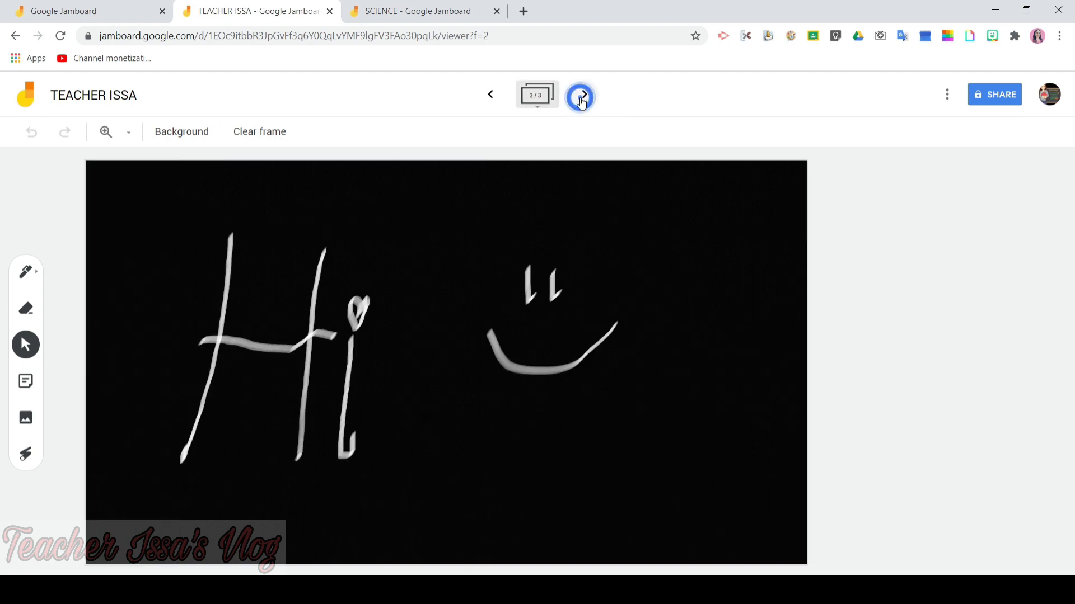
left_click(500, 103)
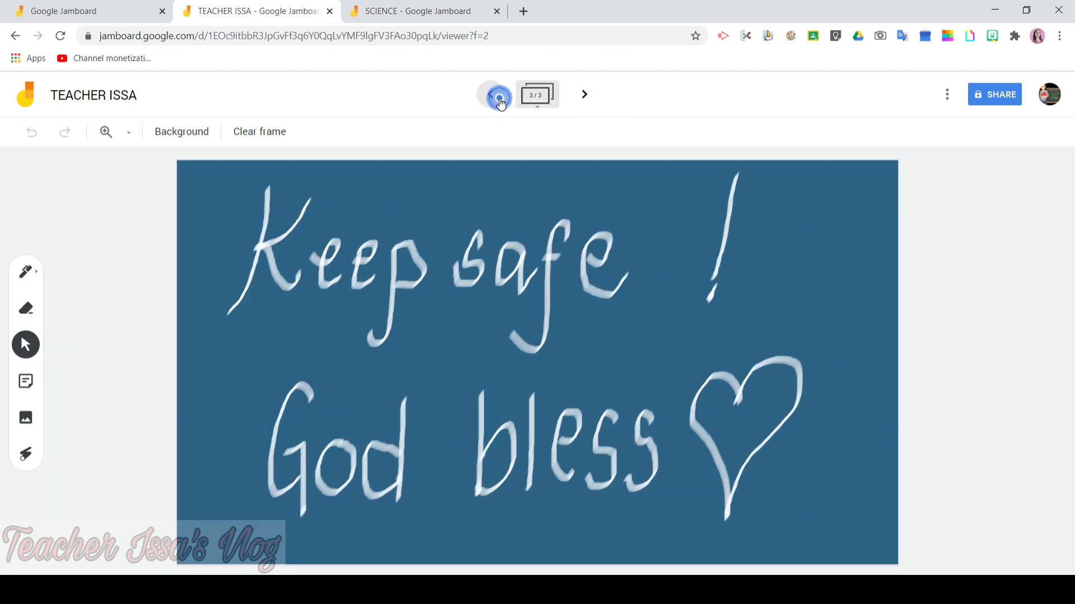
left_click(501, 103)
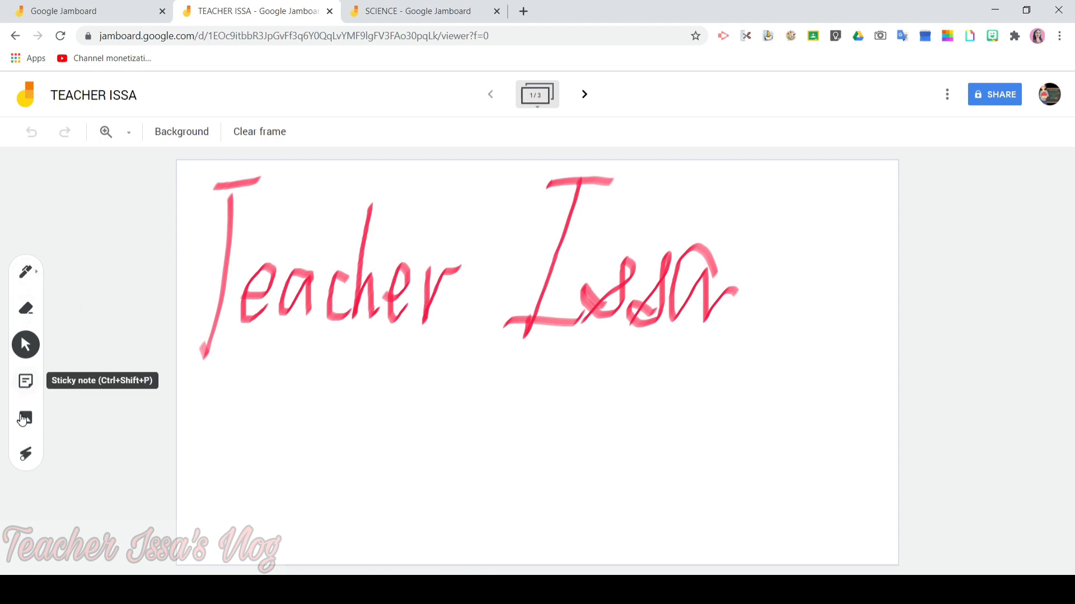
- Underline the handwritten title on the first frame with the laser pointer and review the Jam's additional actions
left_click(20, 451)
mouse_move(213, 392)
left_mouse_down()
mouse_move(360, 379)
mouse_move(379, 413)
mouse_move(752, 364)
mouse_move(532, 373)
left_mouse_up()
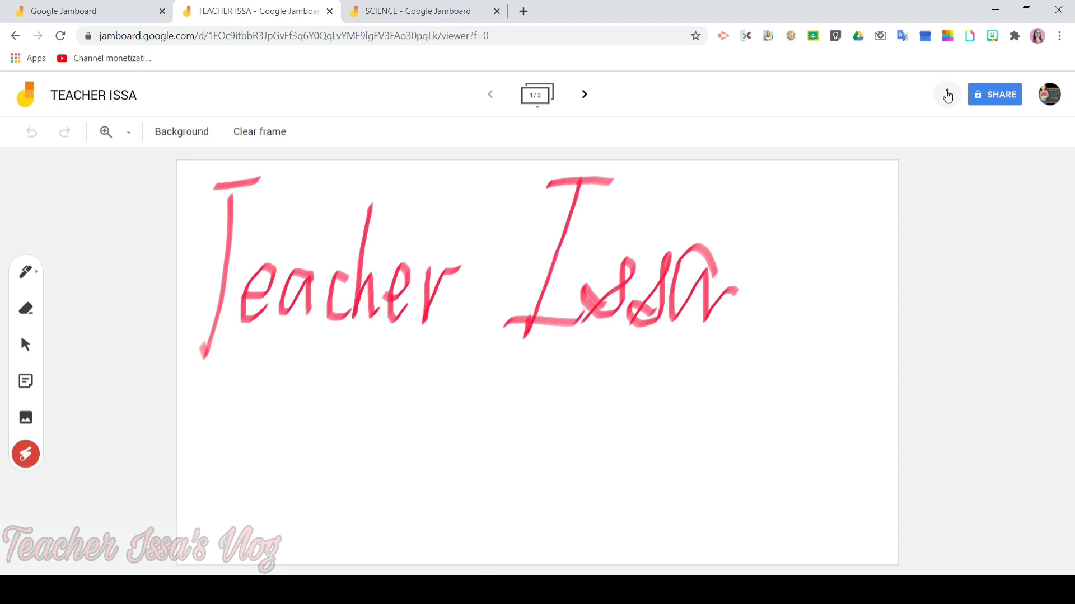
left_click(947, 96)
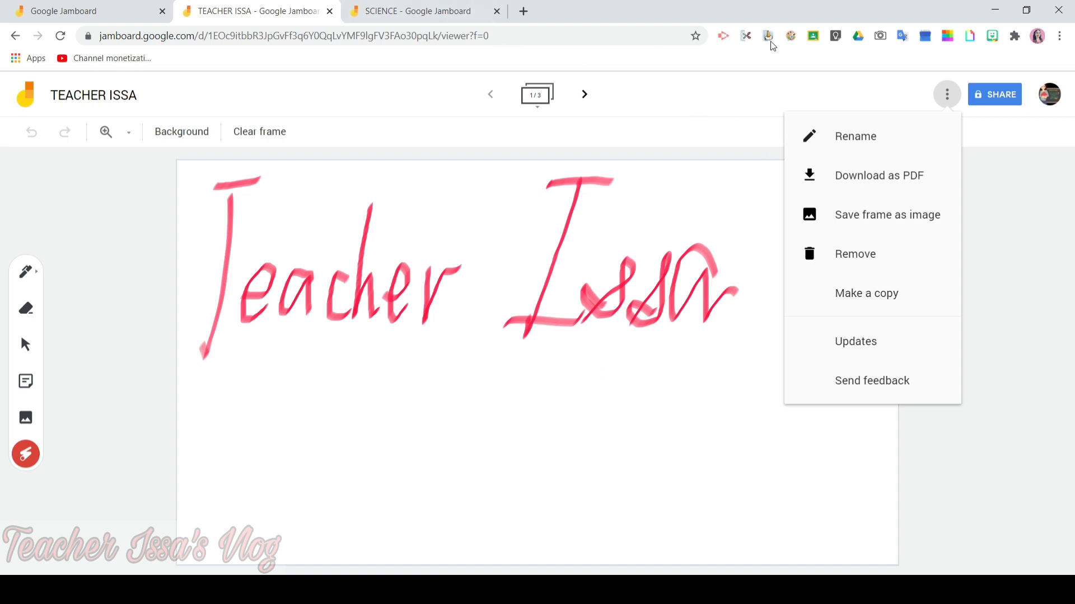
left_click(810, 79)
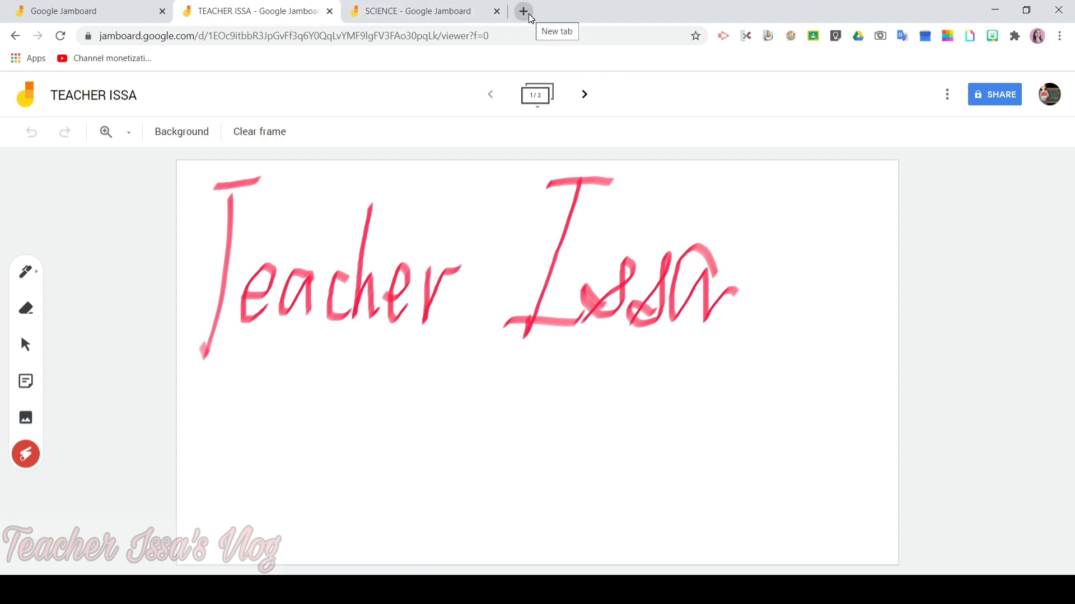
- Open Google Classroom in a new browser tab and create a new assignment in the Science G-10 class's classwork
left_click(526, 12)
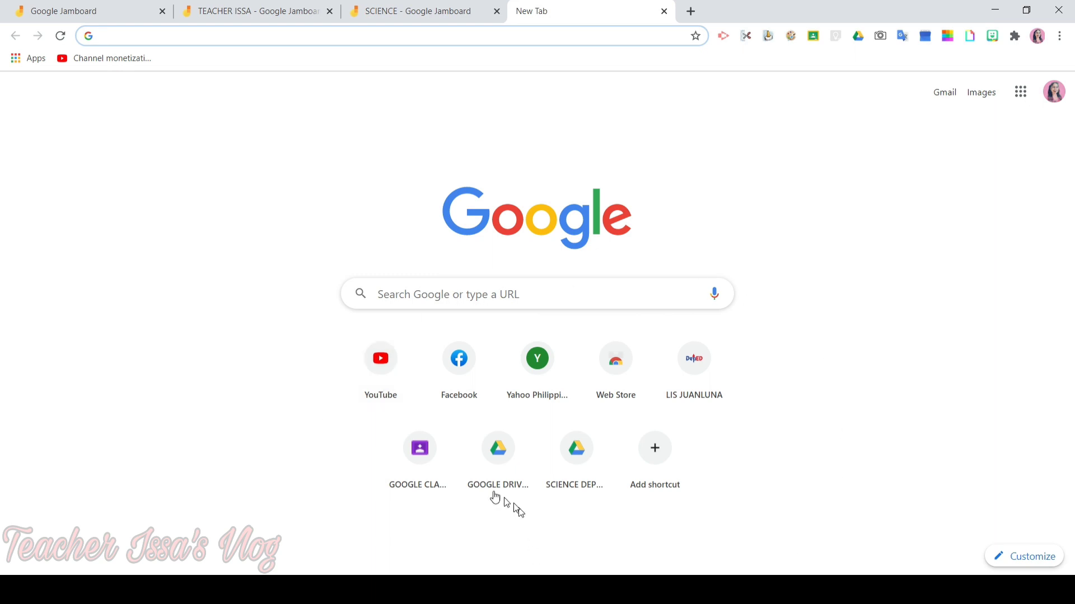
left_click(394, 474)
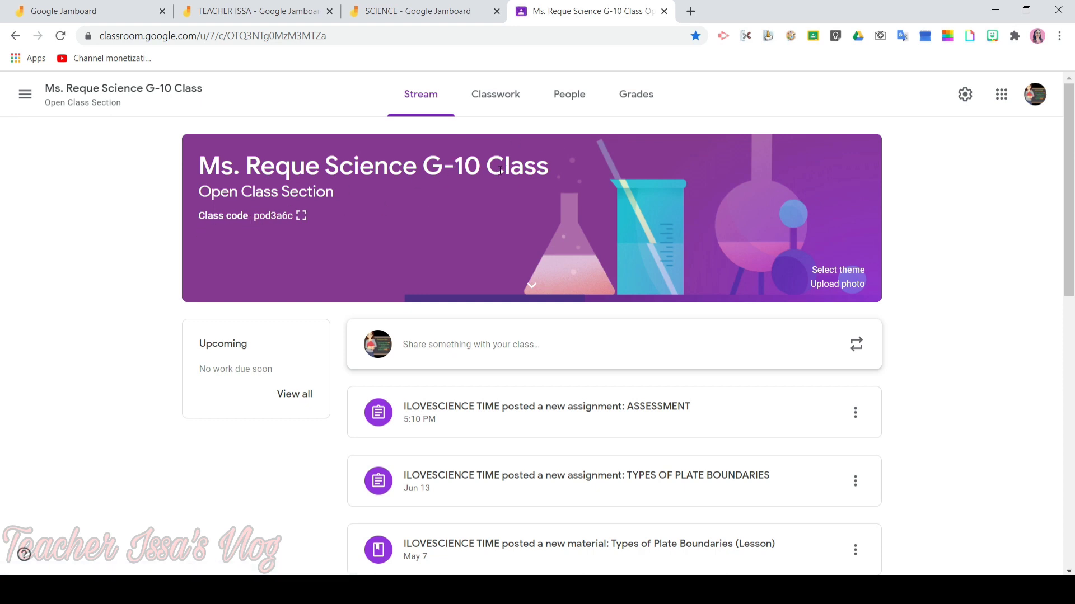
left_click(520, 103)
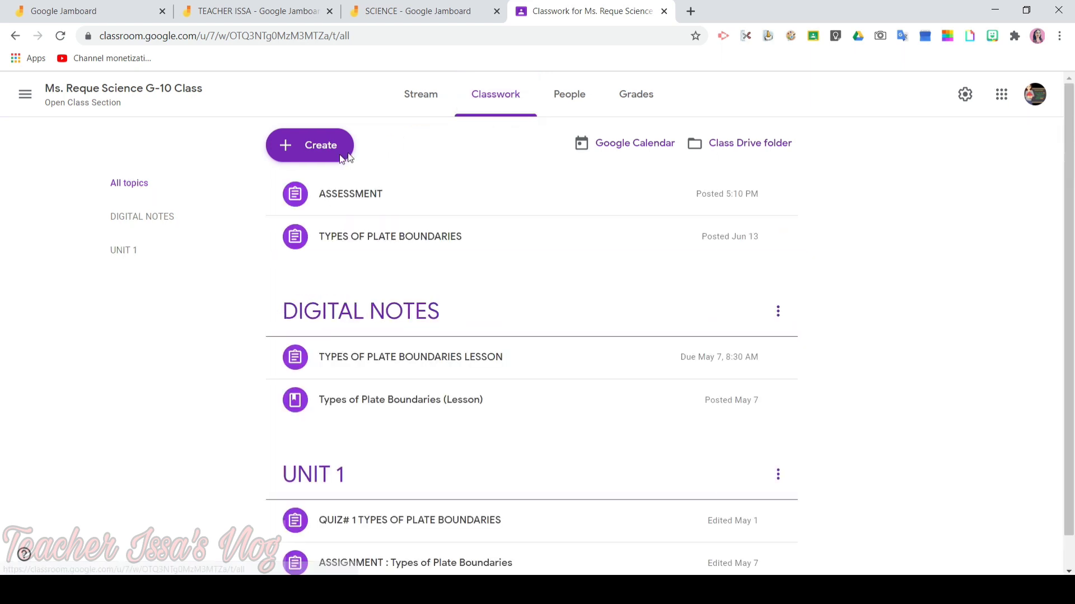
left_click(298, 161)
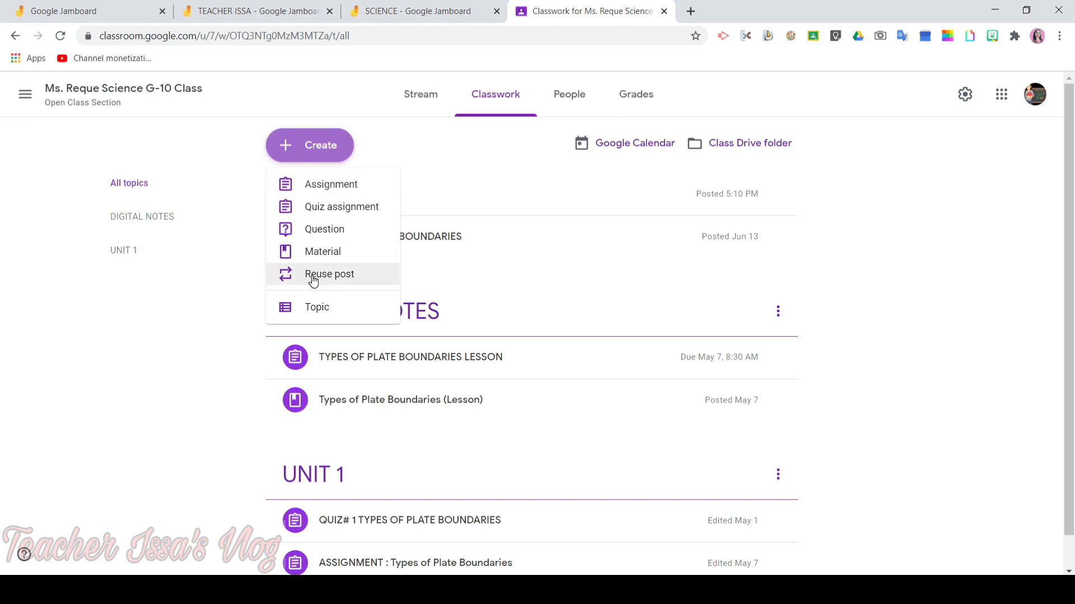
left_click(354, 191)
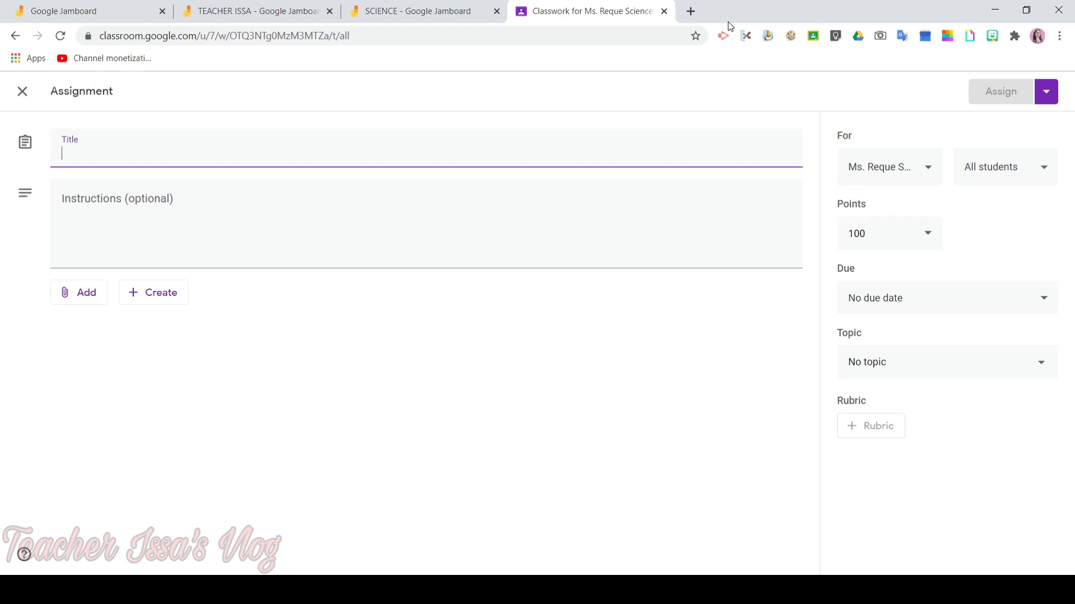
- Title the assignment "WELCOME TO MY CLASS!"
type("WE")
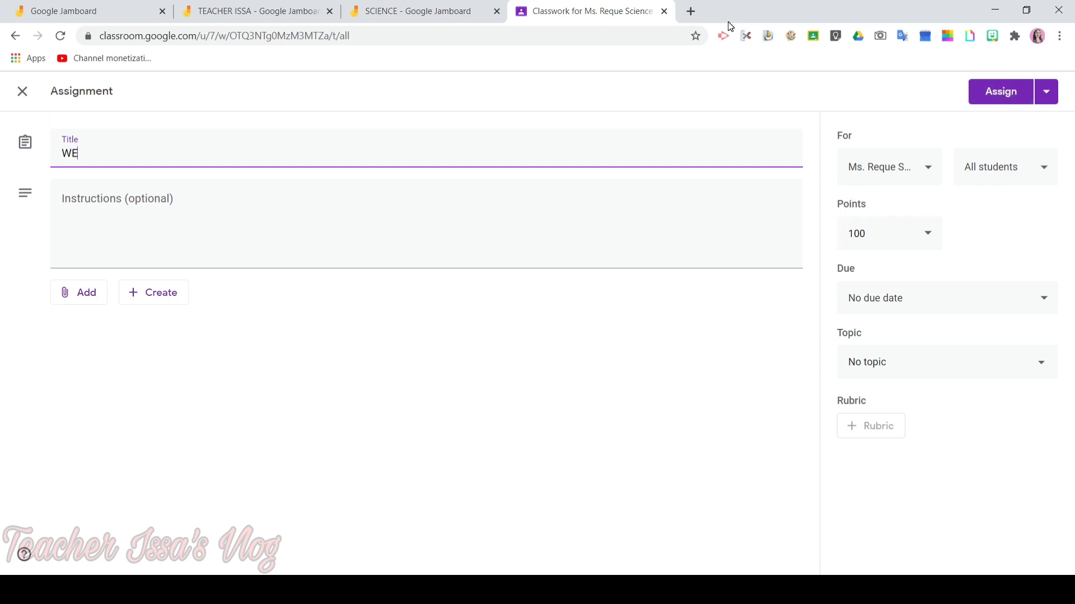
type("LCOME TO MY CLAS")
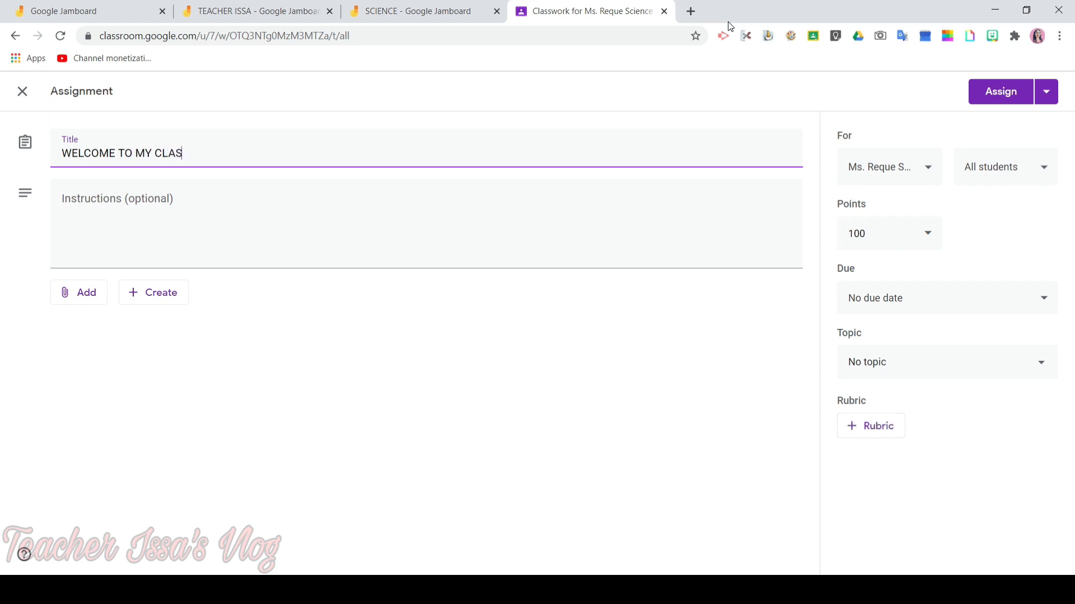
type("S!")
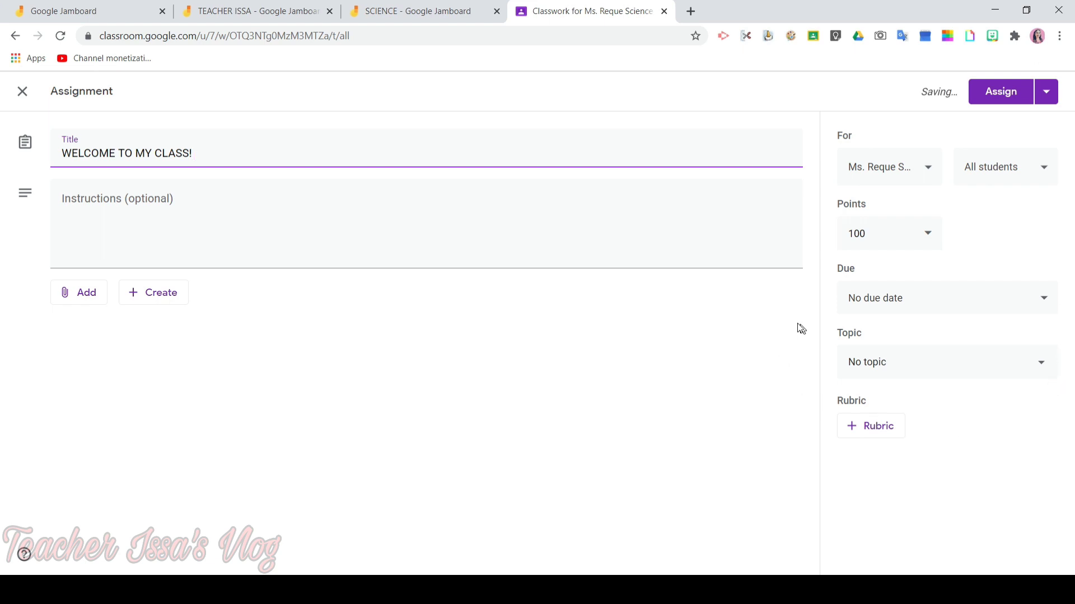
left_click(469, 198)
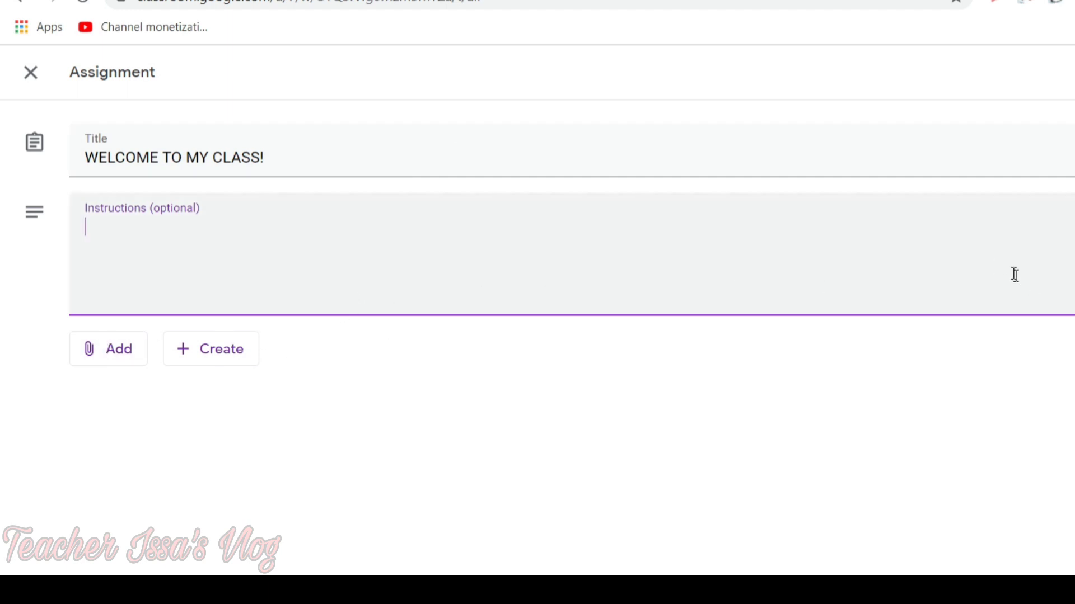
- Attach the TEACHER ISSA Jamboard file from My Drive to the assignment and set its access to "Students can edit file"
left_click(101, 355)
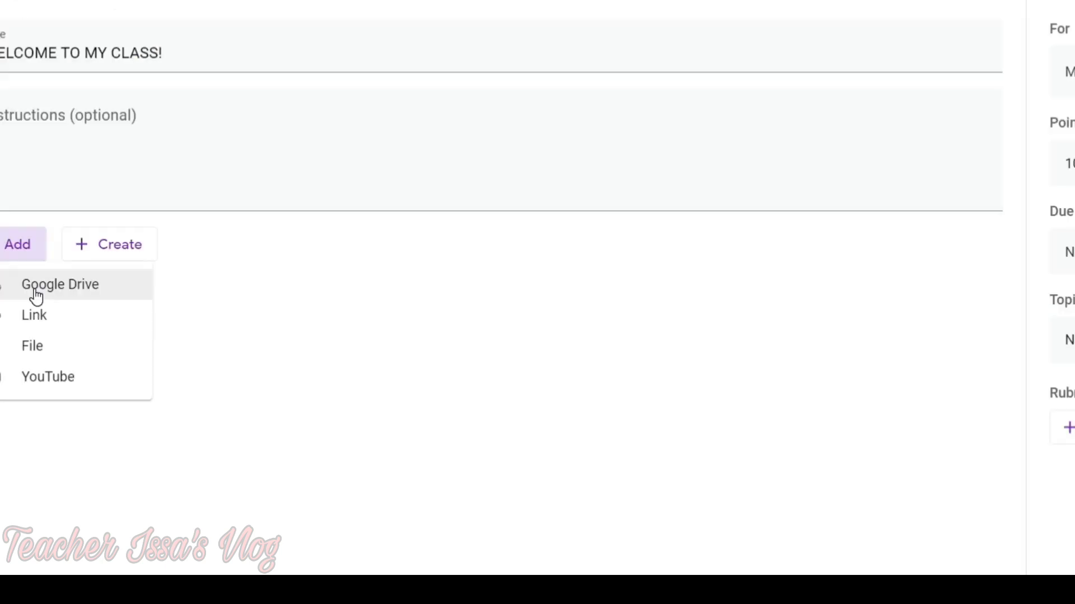
left_click(137, 398)
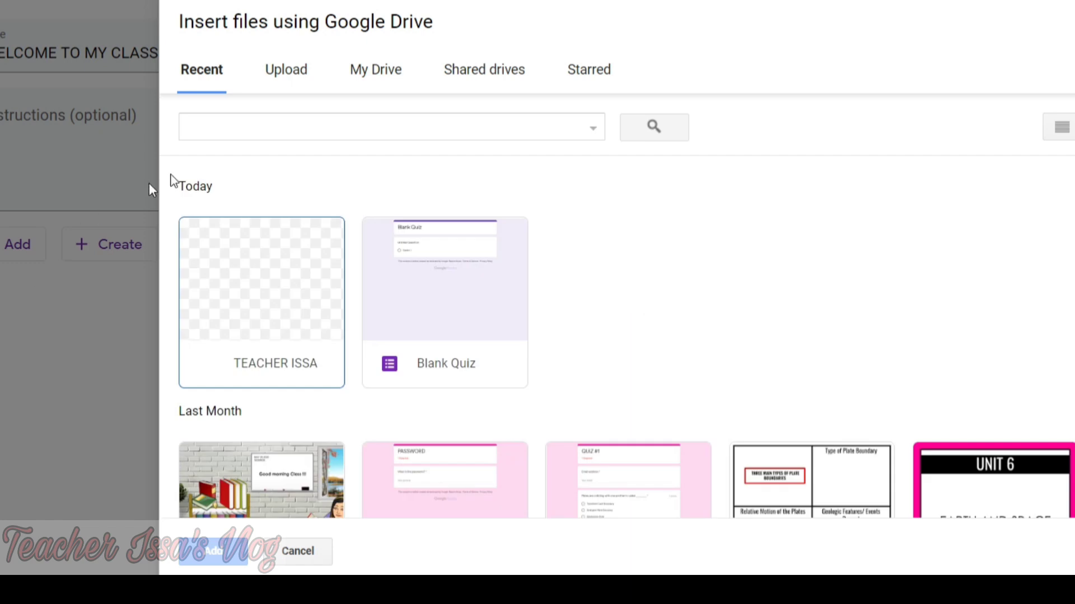
left_click(380, 72)
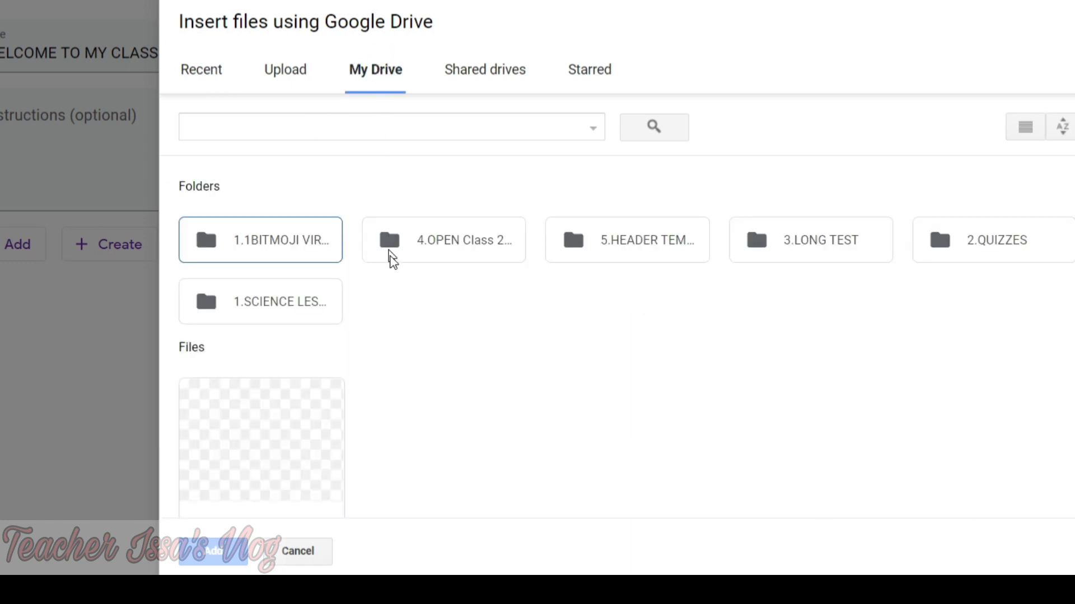
scroll(397, 265, "down", 1)
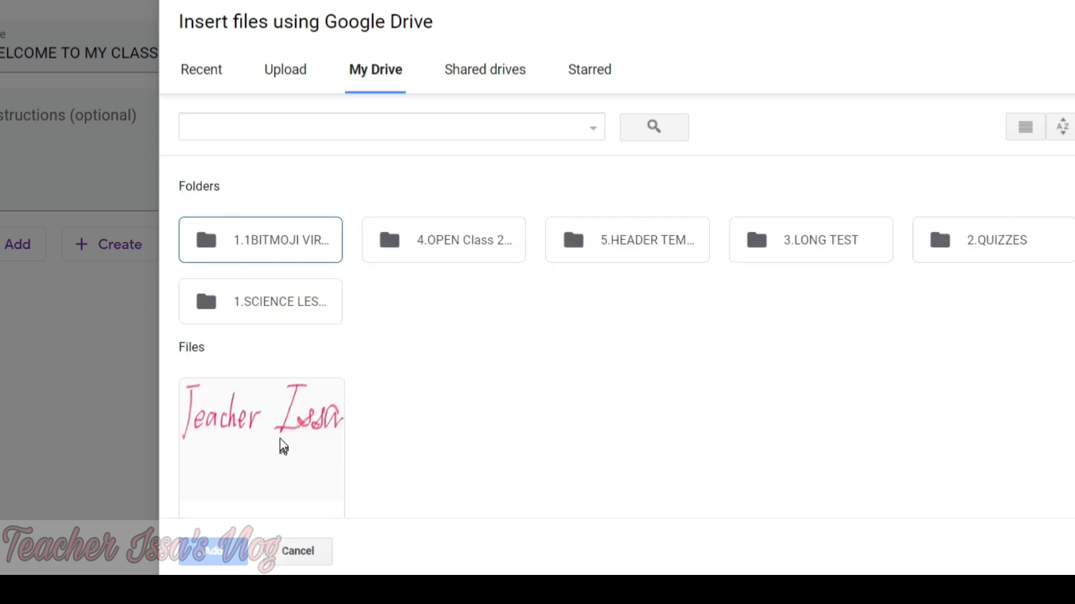
left_click(283, 451)
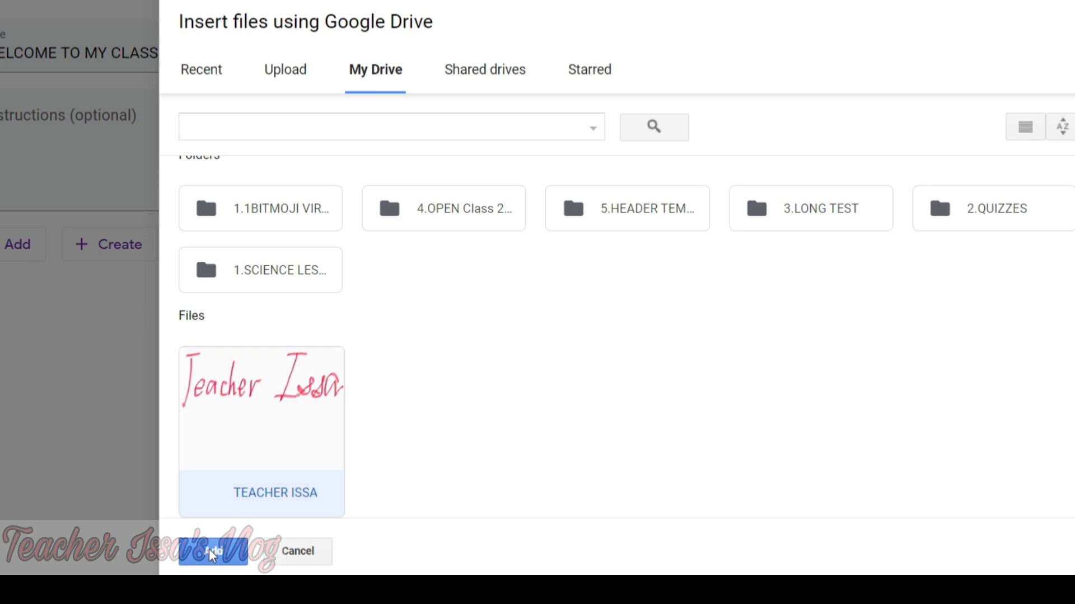
left_click(213, 553)
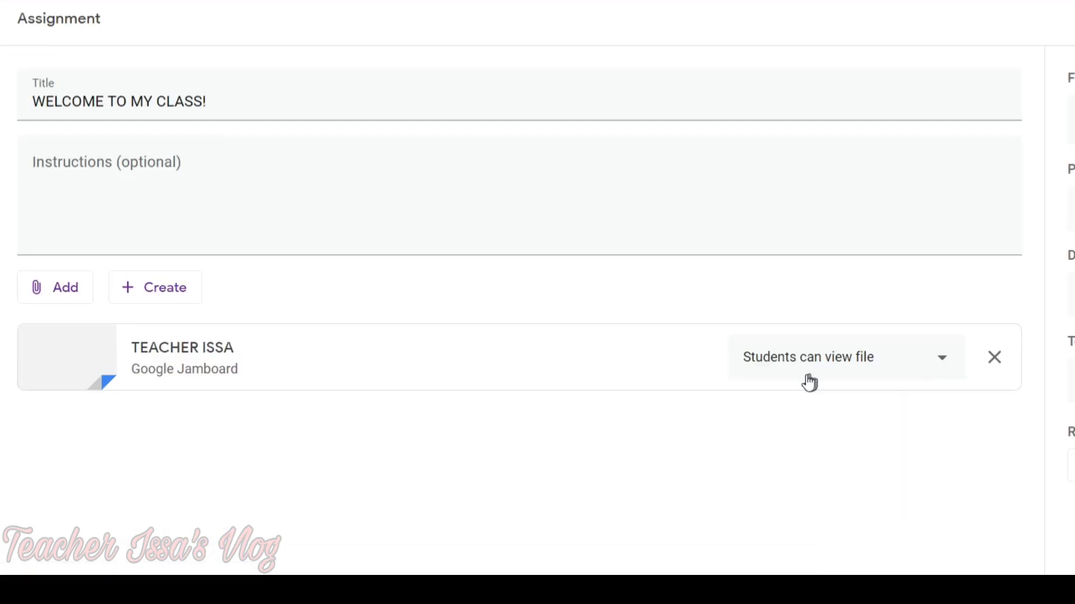
left_click(940, 361)
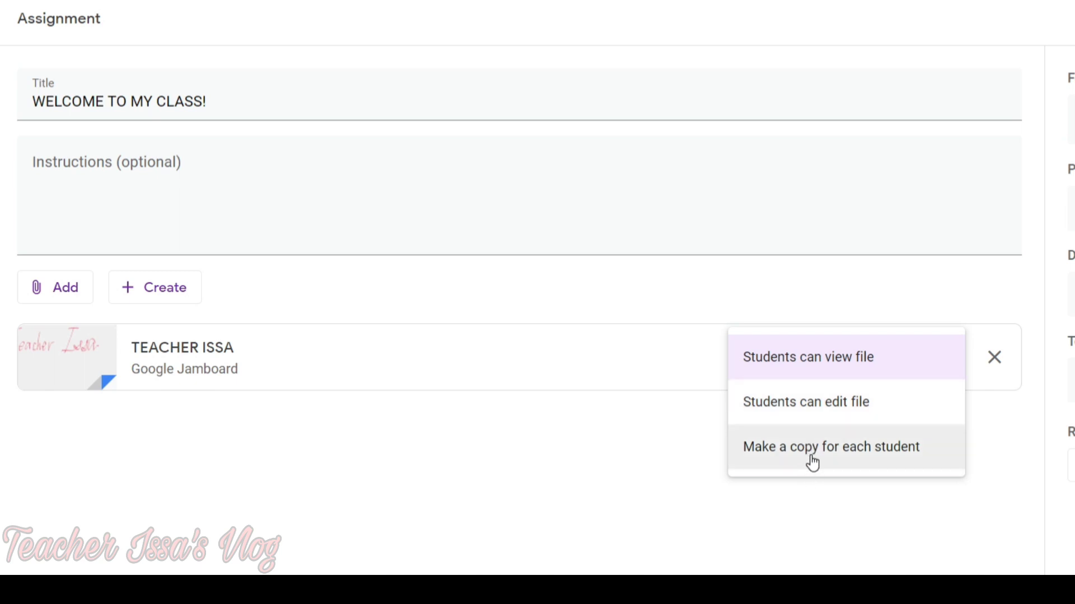
left_click(824, 413)
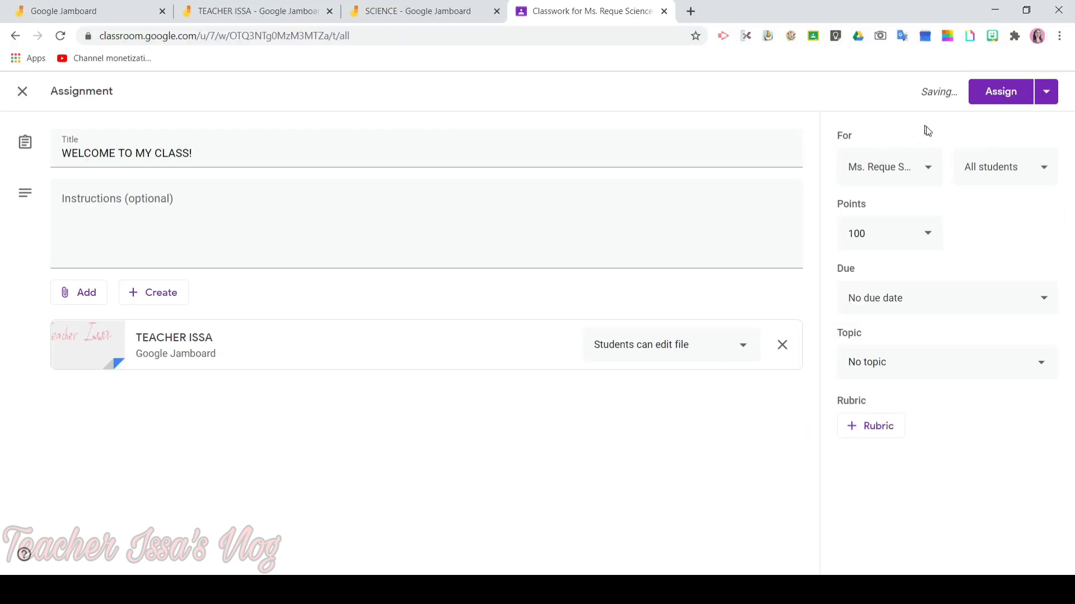
- Assign the work to all students and set its points to Ungraded
left_click(1033, 169)
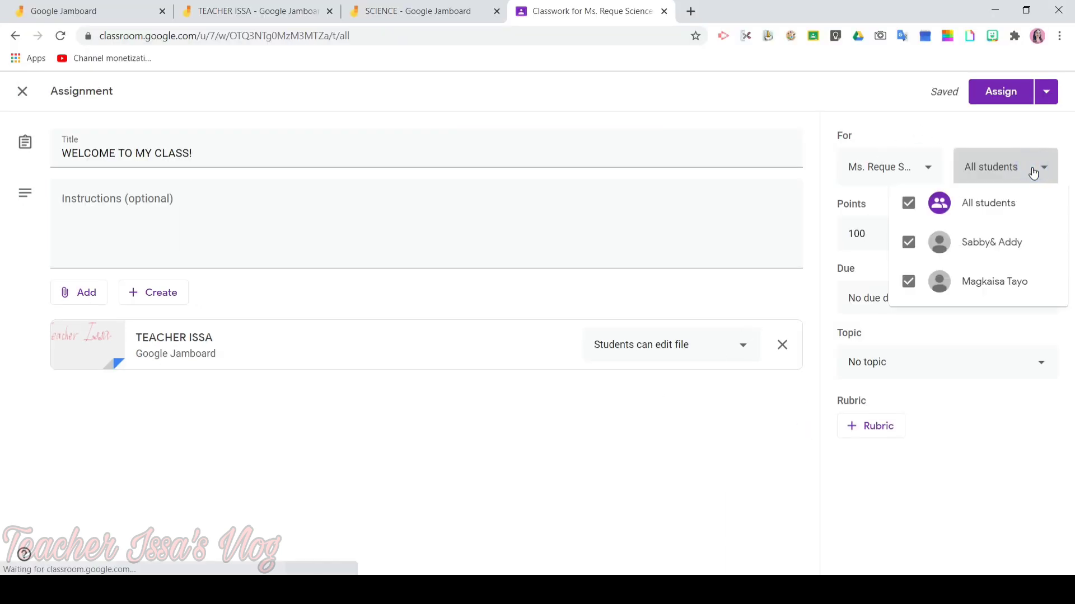
left_click(907, 254)
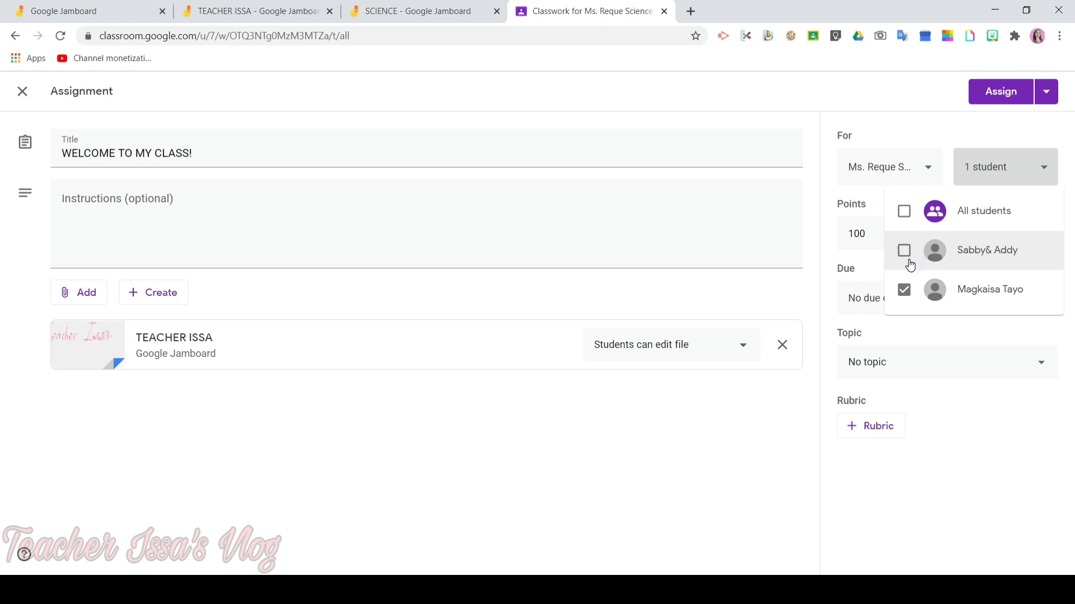
left_click(903, 211)
left_click(884, 240)
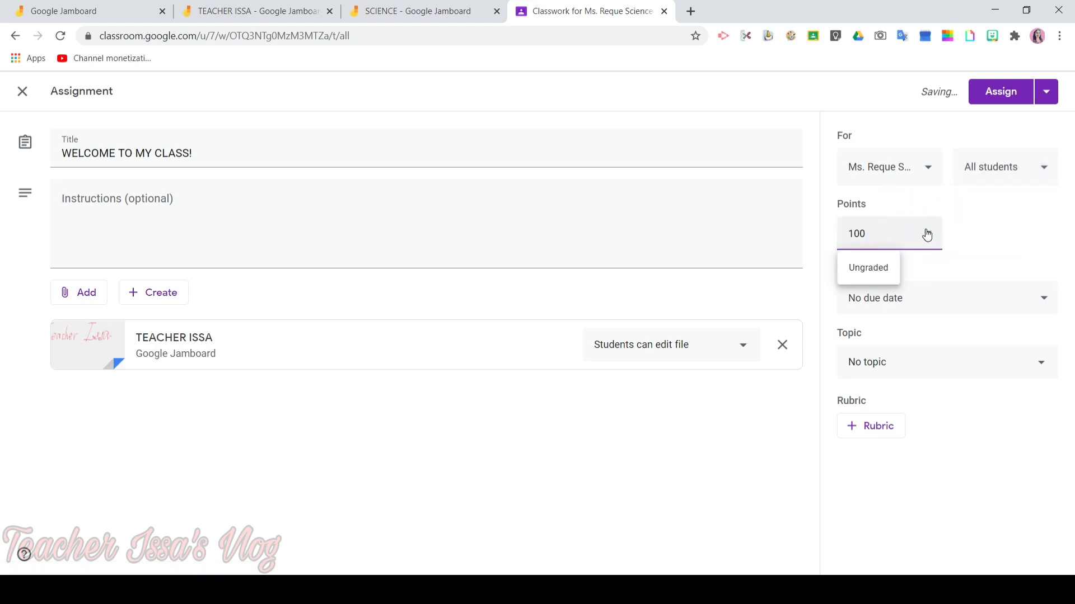
left_click(873, 276)
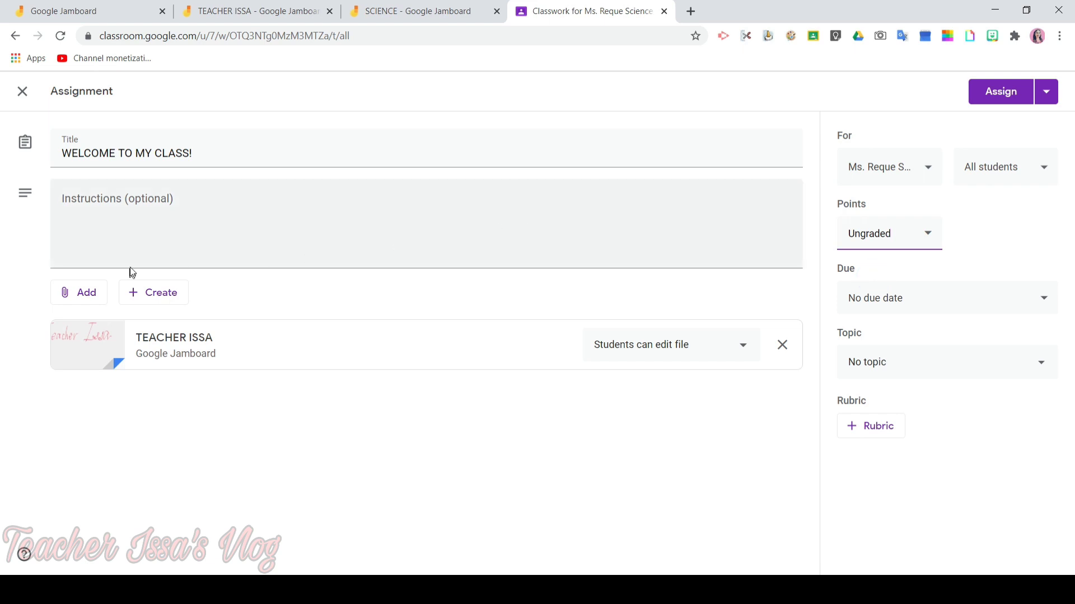
- Set the assignment's due date to Jul 3, 2020
left_click(980, 299)
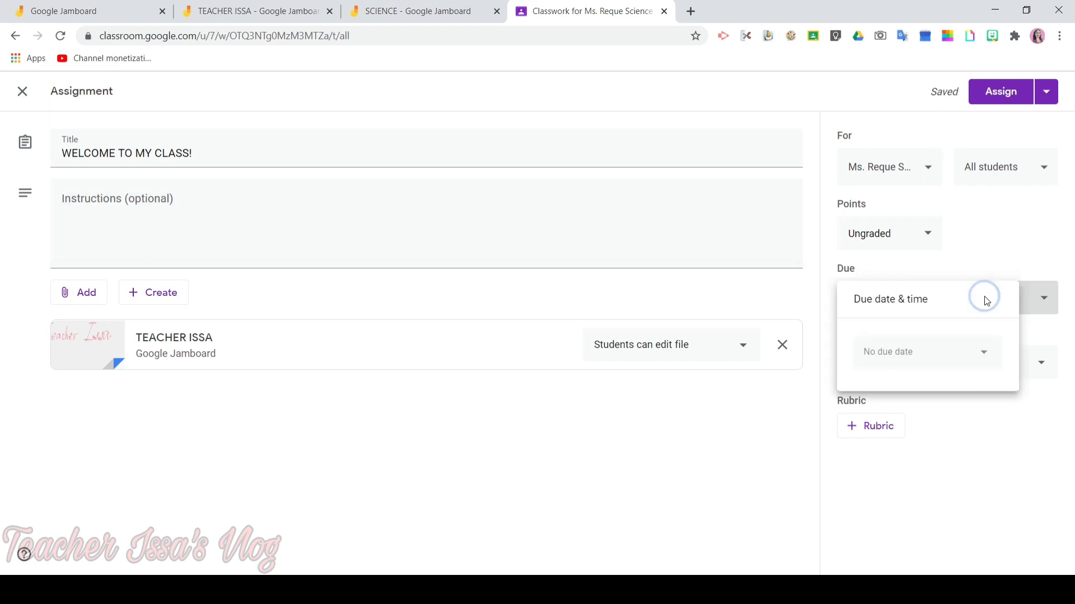
left_click(979, 363)
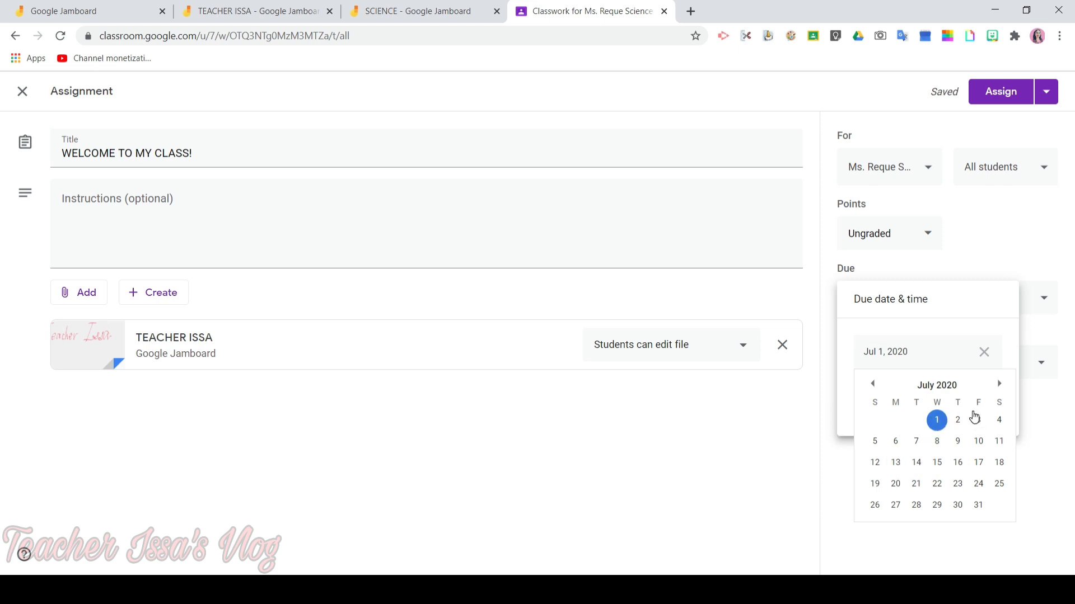
left_click(976, 419)
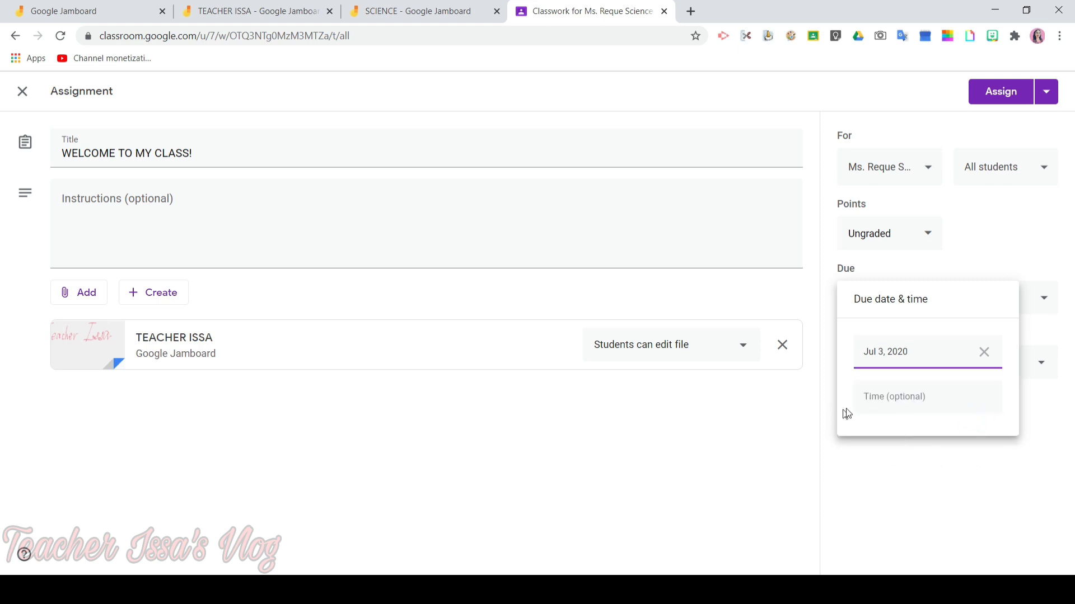
- Set the assignment's due time to 8:00 AM
left_click(897, 396)
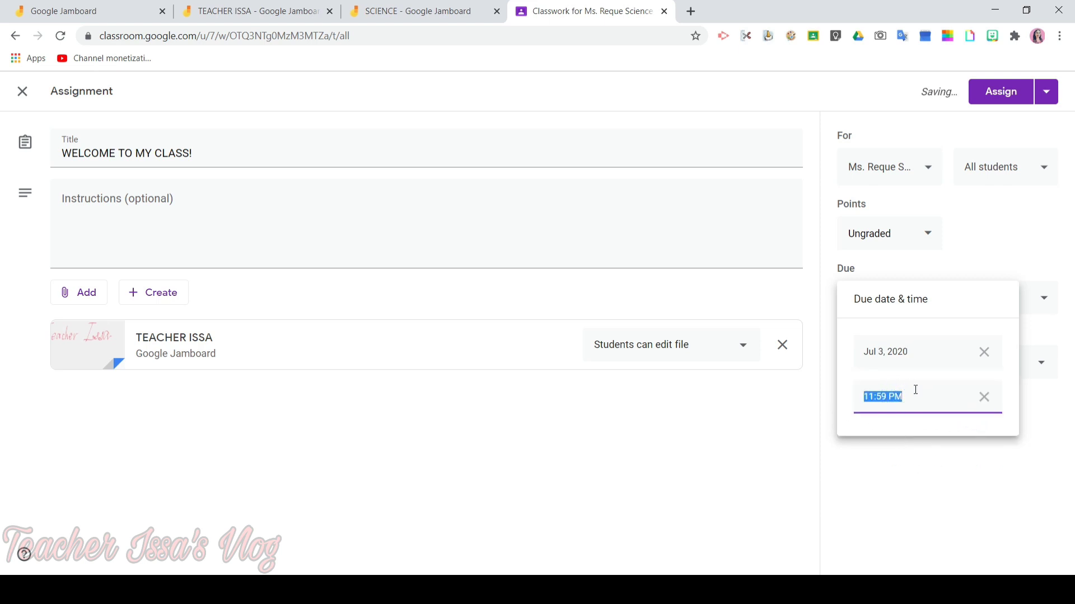
type("8")
type(":00 AM")
left_click(928, 488)
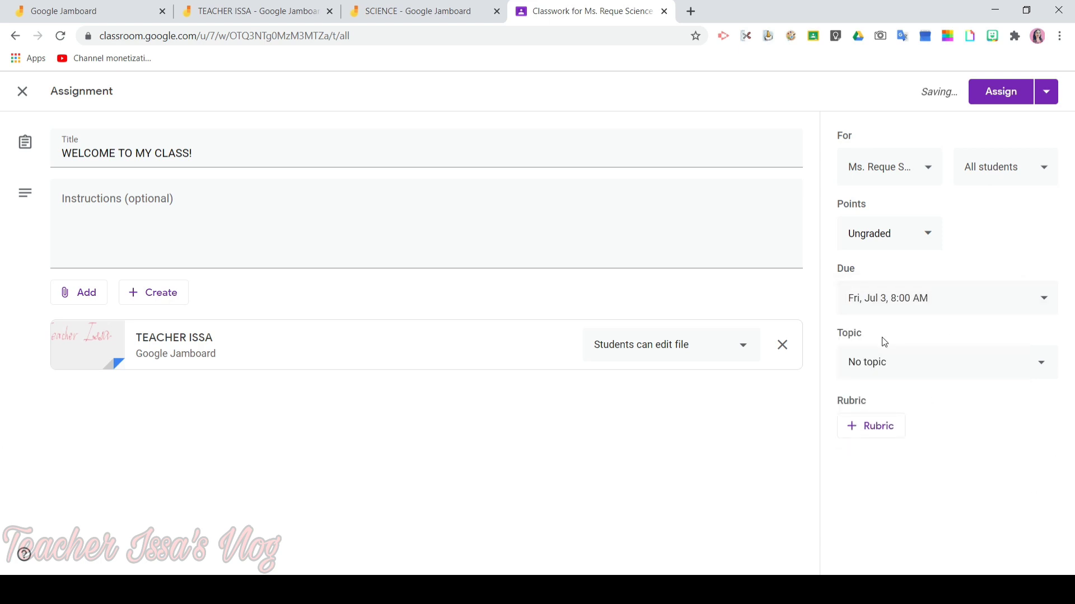
- Keep the assignment without a topic and publish it to the class
left_click(1026, 364)
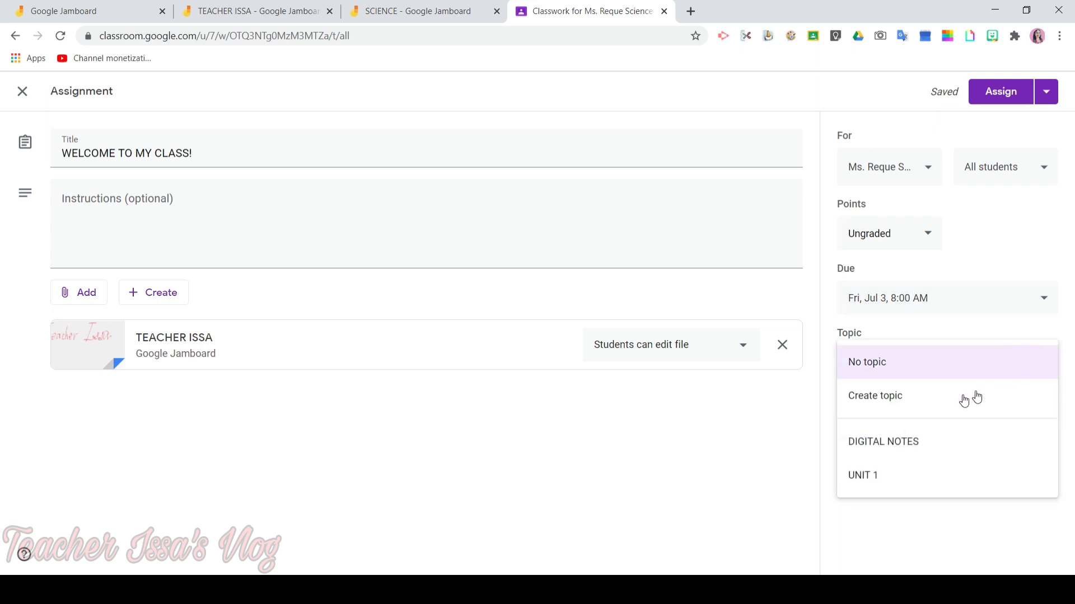
left_click(994, 332)
left_click(1045, 91)
left_click(1049, 99)
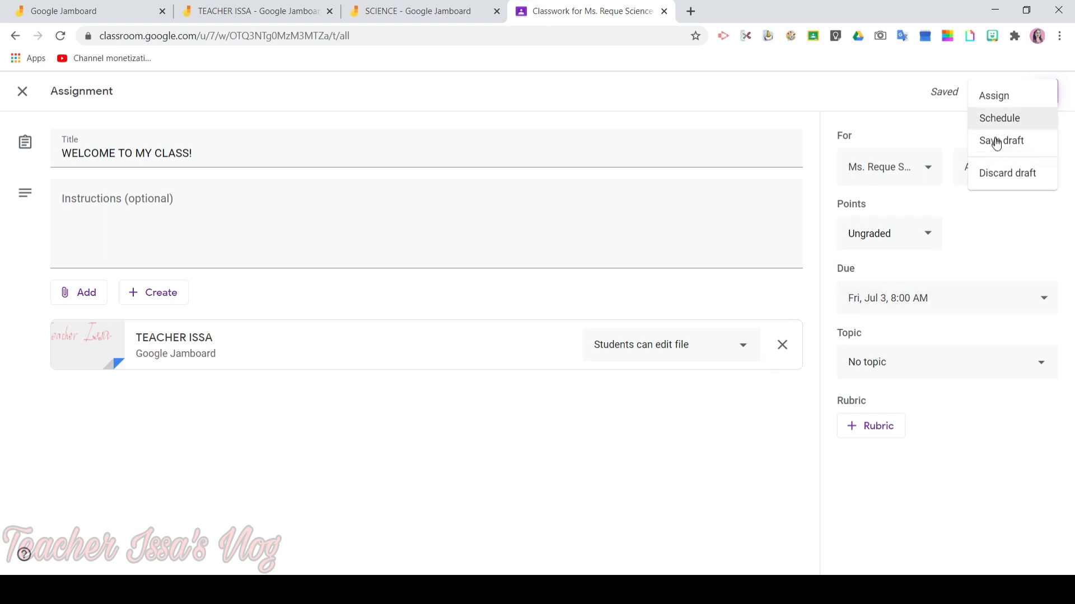
left_click(999, 108)
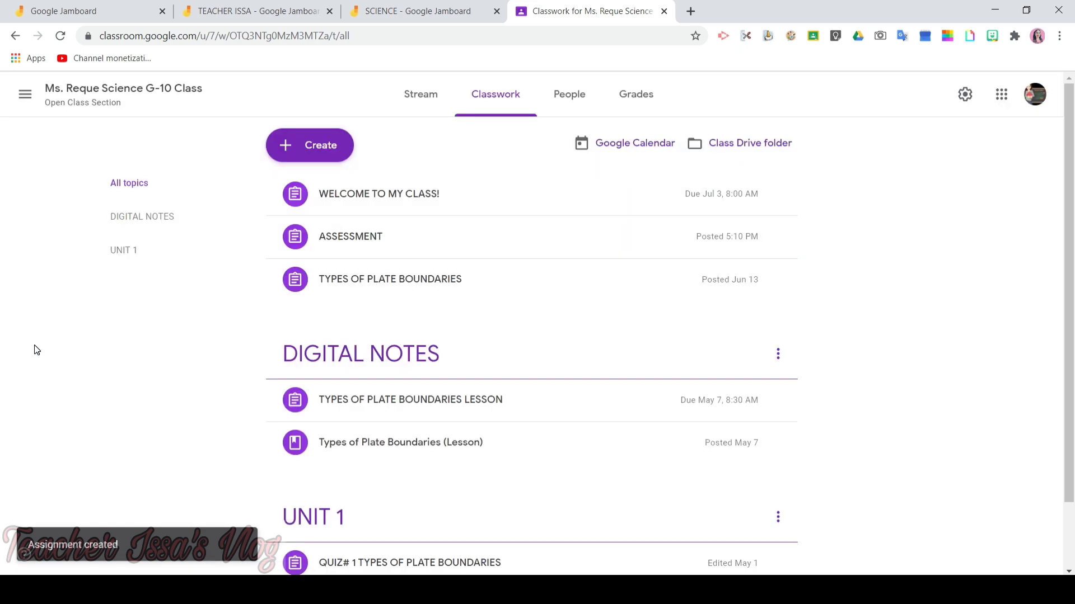
- Check the class stream for the WELCOME TO MY CLASS! post and return to the classwork list
left_click(415, 94)
scroll(588, 306, "down", 2)
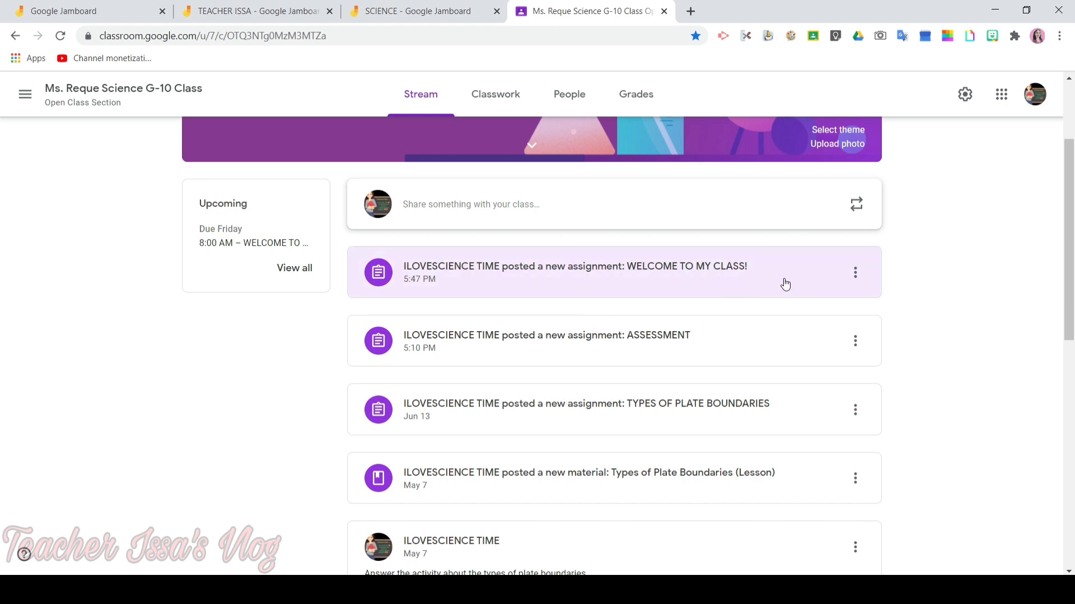
left_click(504, 105)
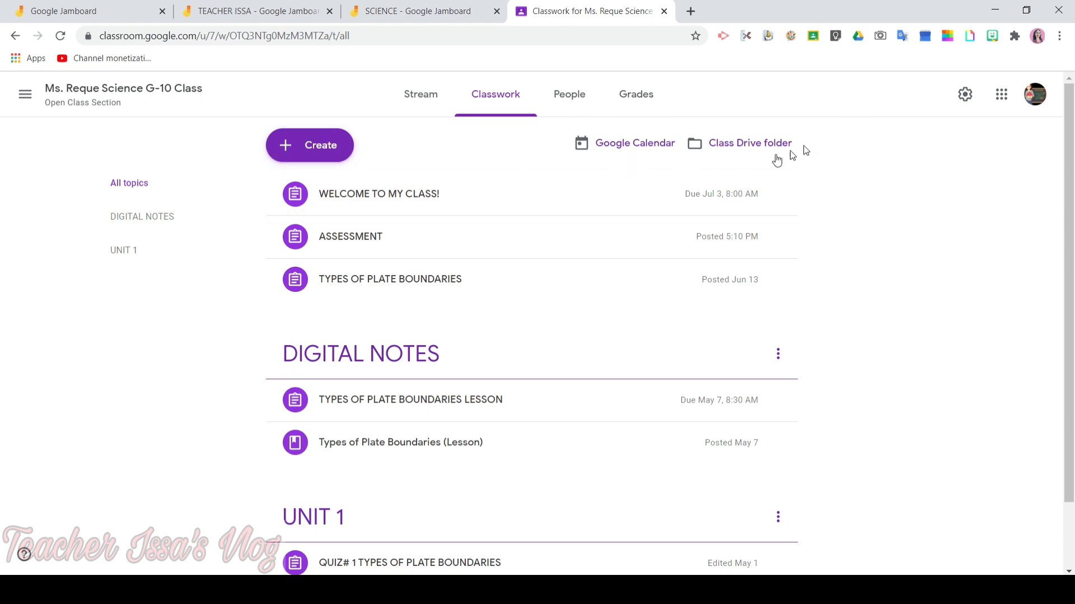
- Open Google Classroom in a new browser tab and switch to the student's account
left_click(690, 11)
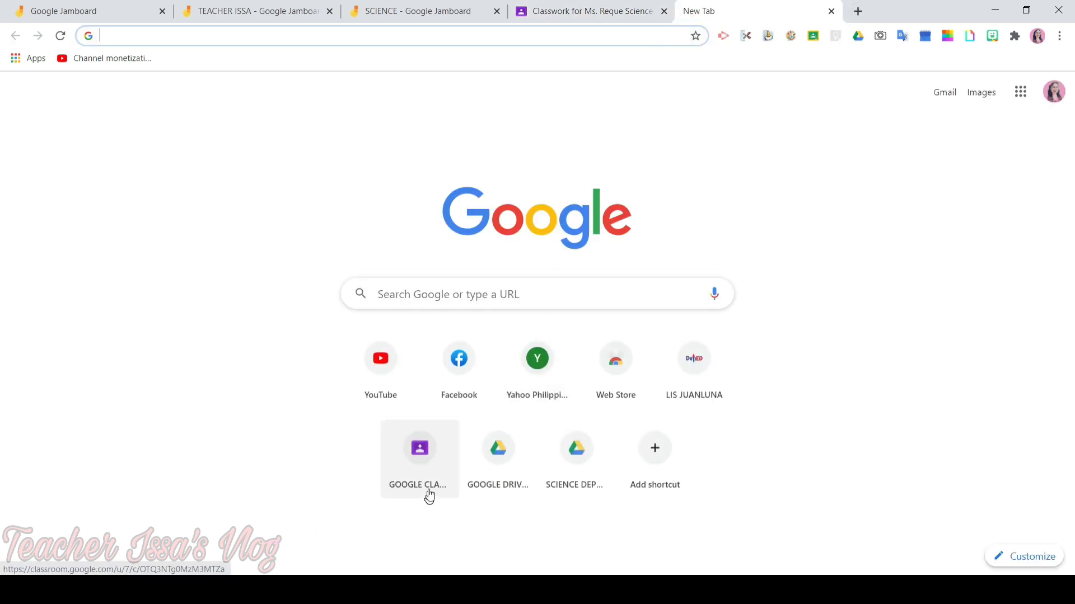
left_click(1020, 92)
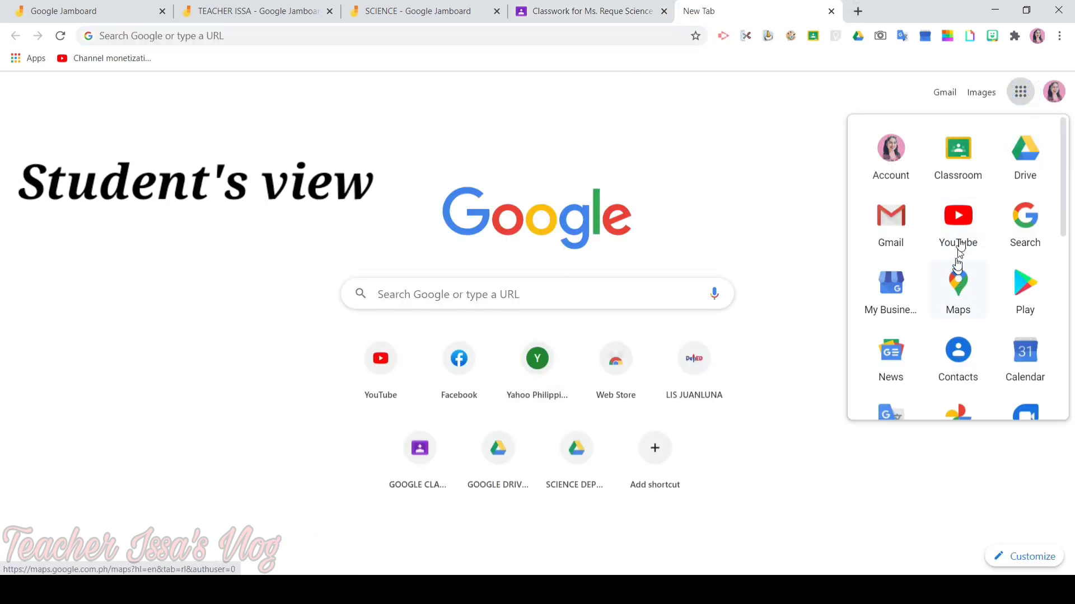
left_click(959, 160)
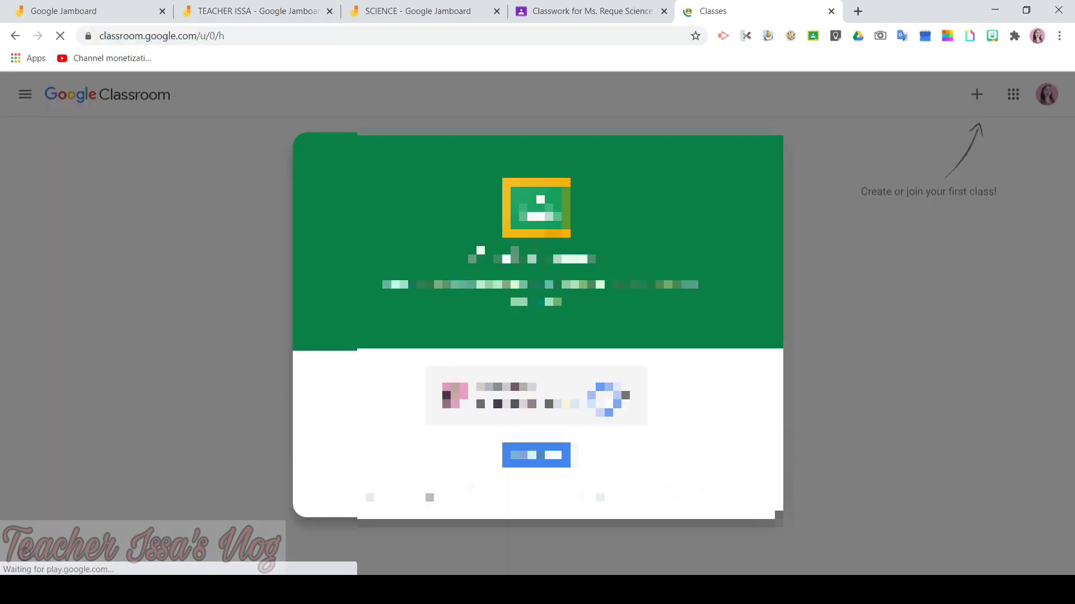
left_click(624, 399)
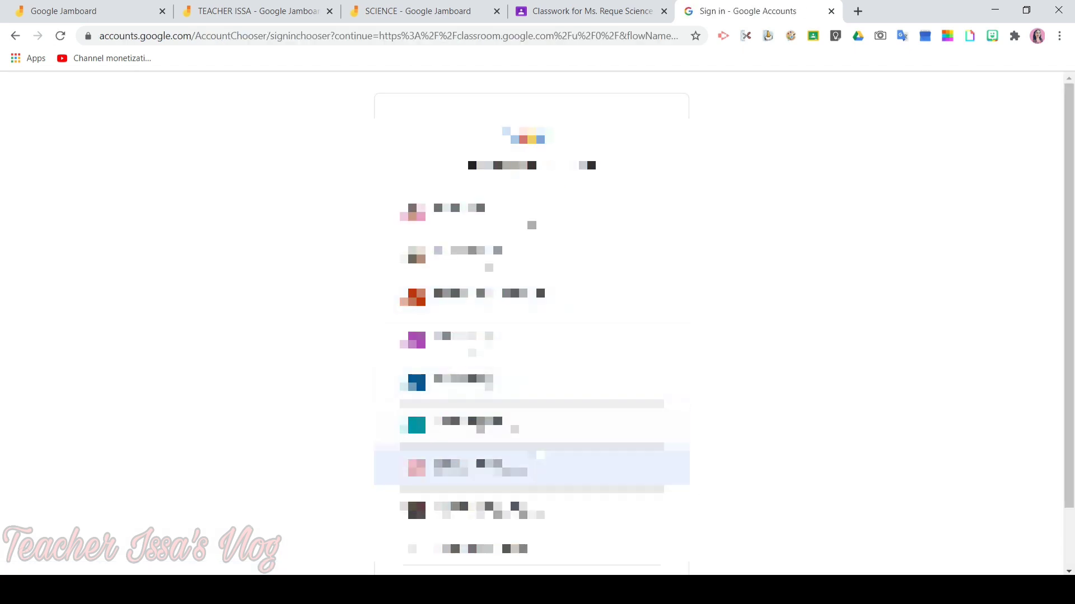
scroll(526, 392, "down", 2)
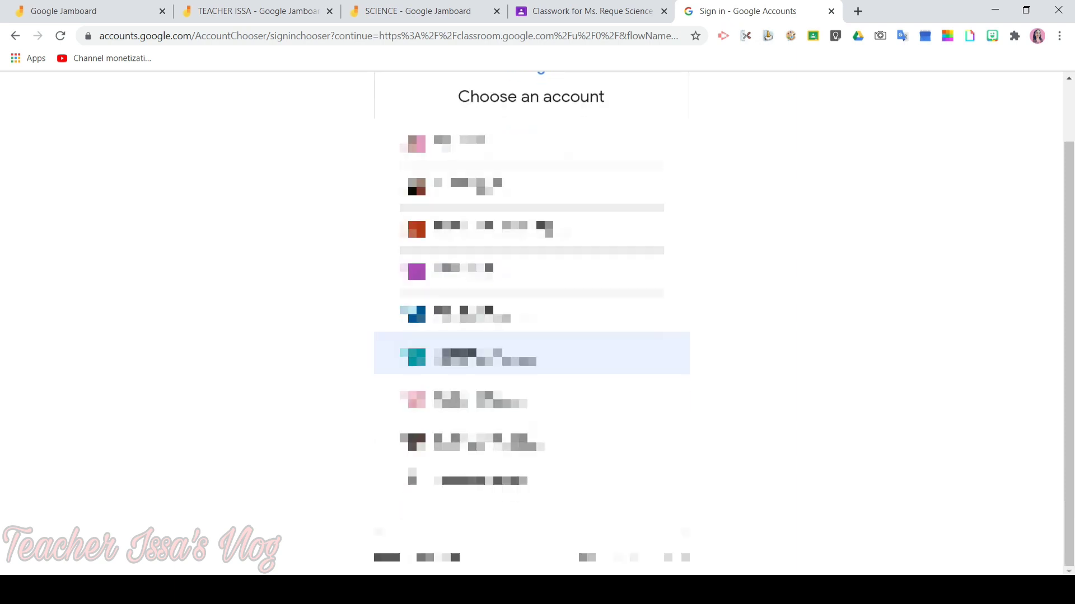
left_click(531, 274)
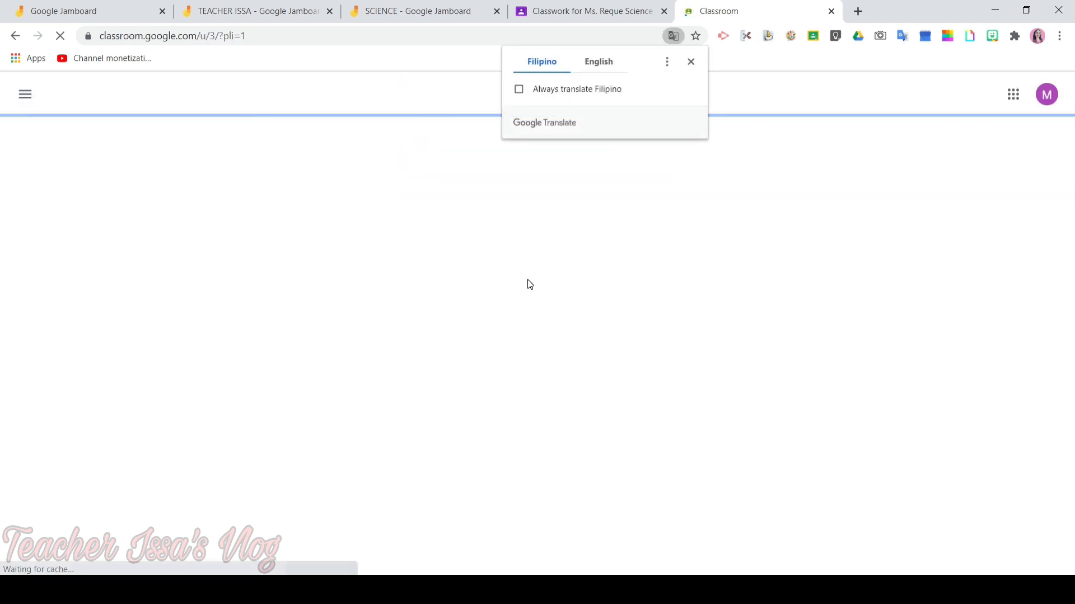
- Translate the student's Classroom page into English and open the Science G-10 class
left_click(600, 66)
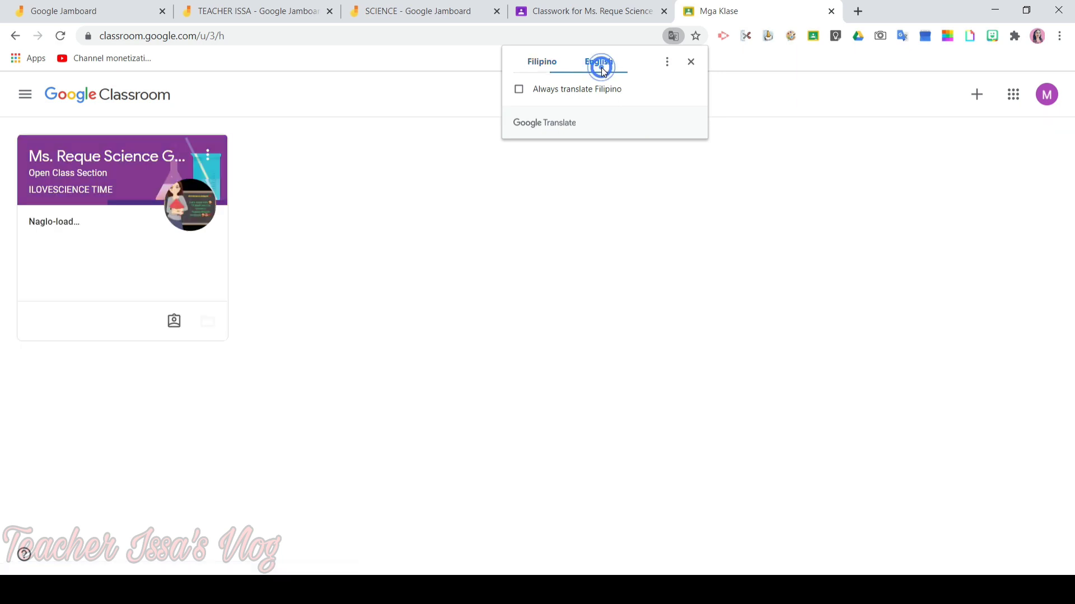
left_click(292, 267)
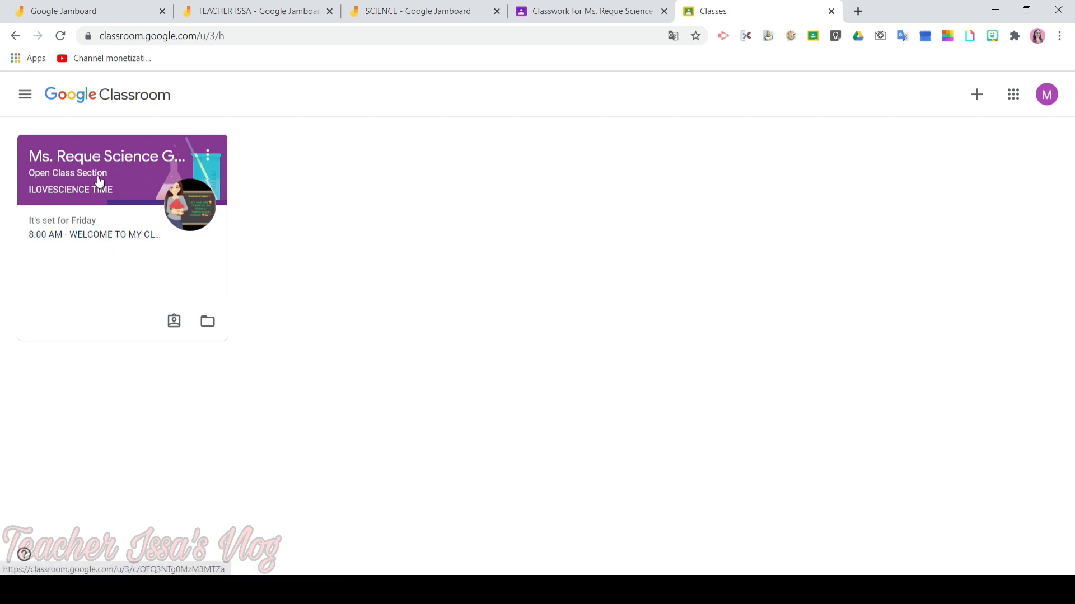
left_click(87, 159)
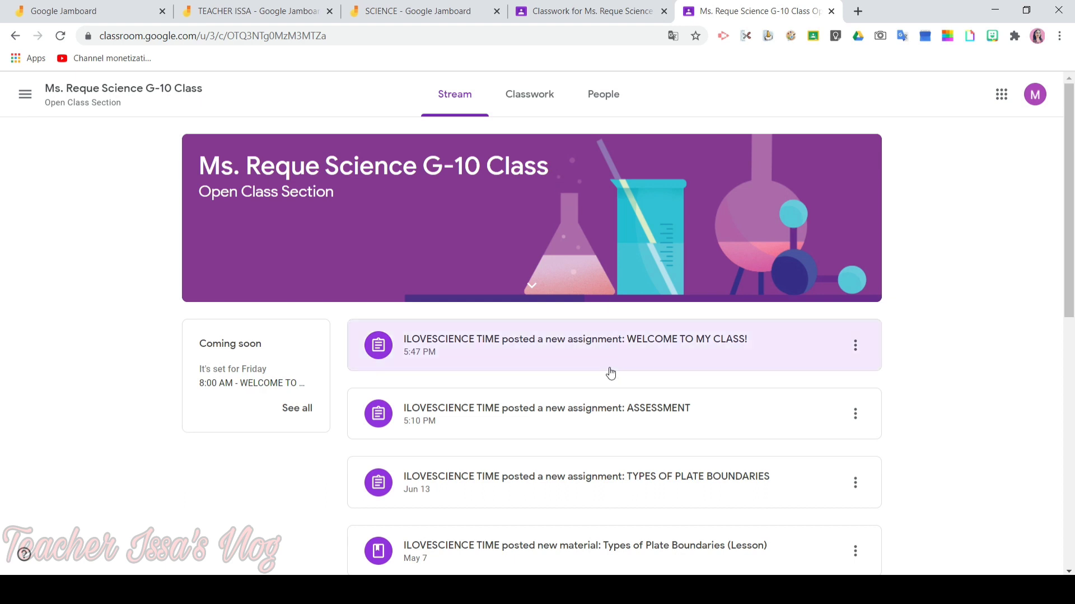
- Look over the classwork list from the student's side and return to the class stream
left_click(557, 102)
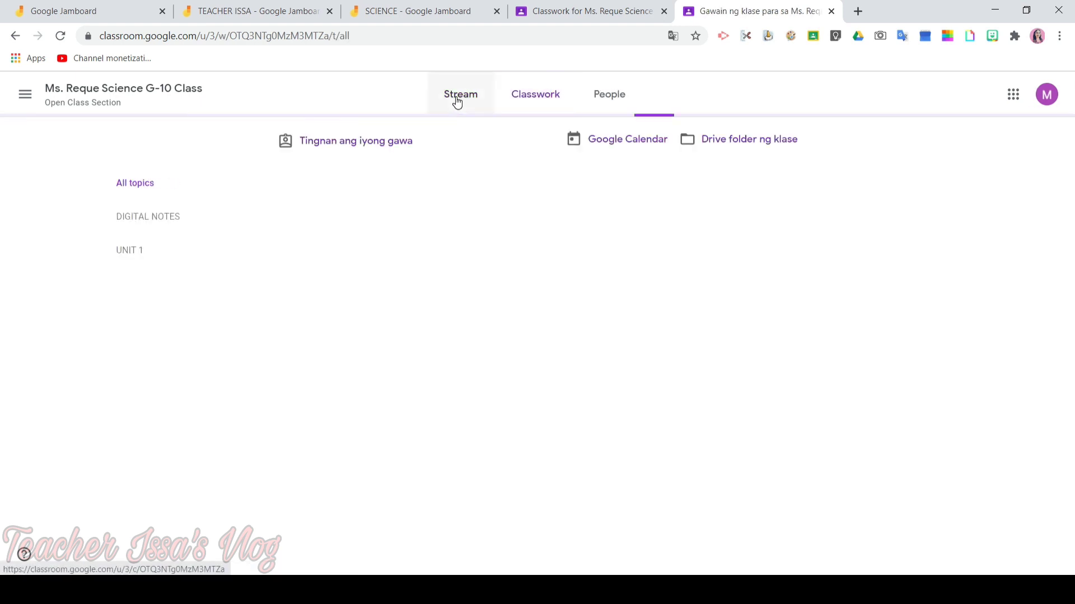
right_click(909, 178)
right_click(858, 131)
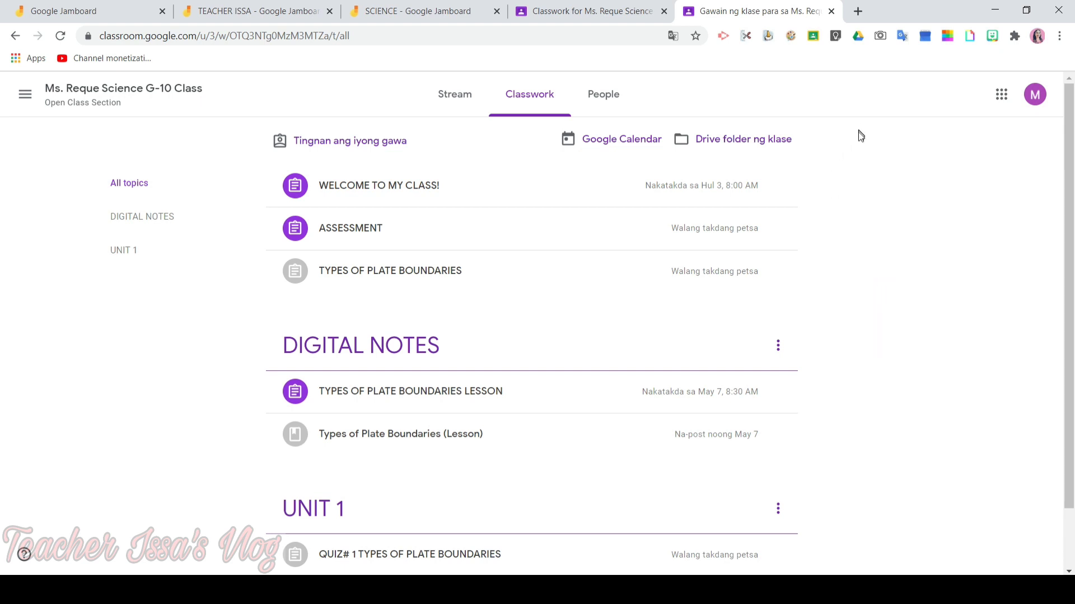
left_click(830, 237)
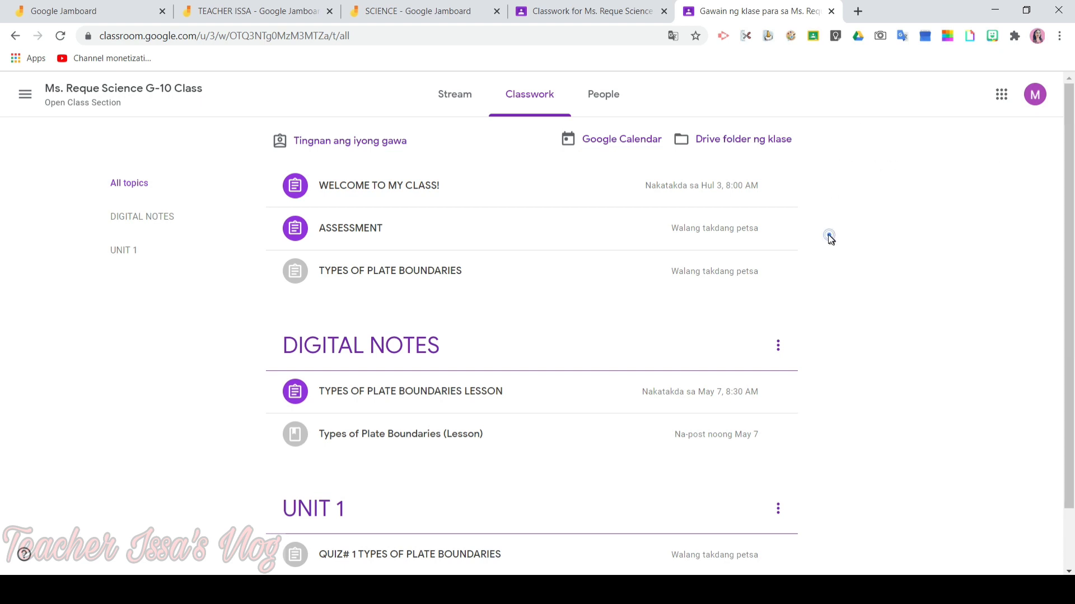
left_click(447, 109)
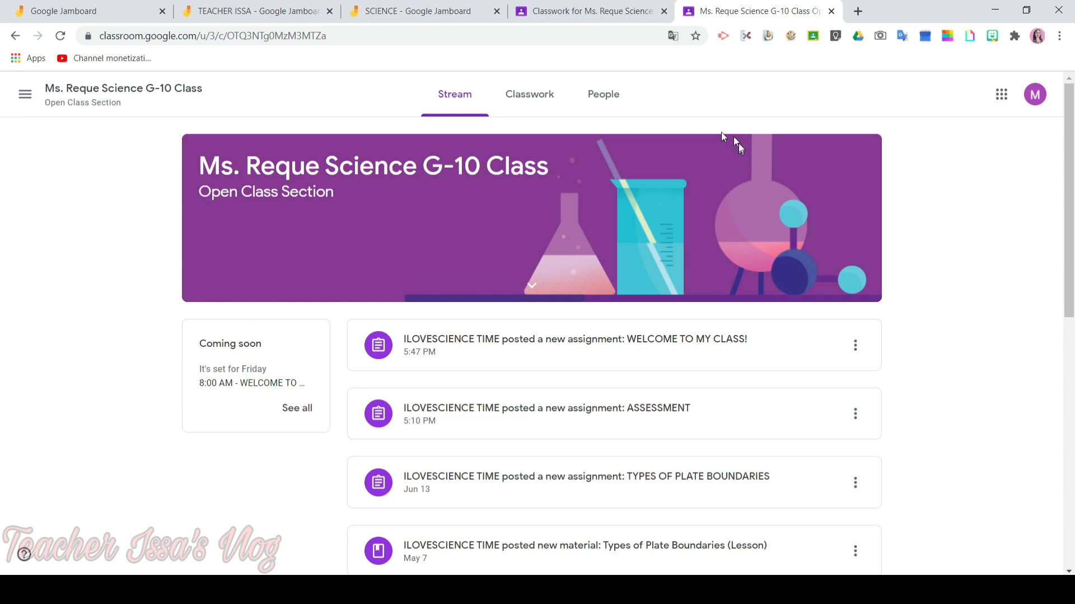
- View the WELCOME TO MY CLASS! assignment from the classwork list and open its attached TEACHER ISSA Jamboard
left_click(529, 96)
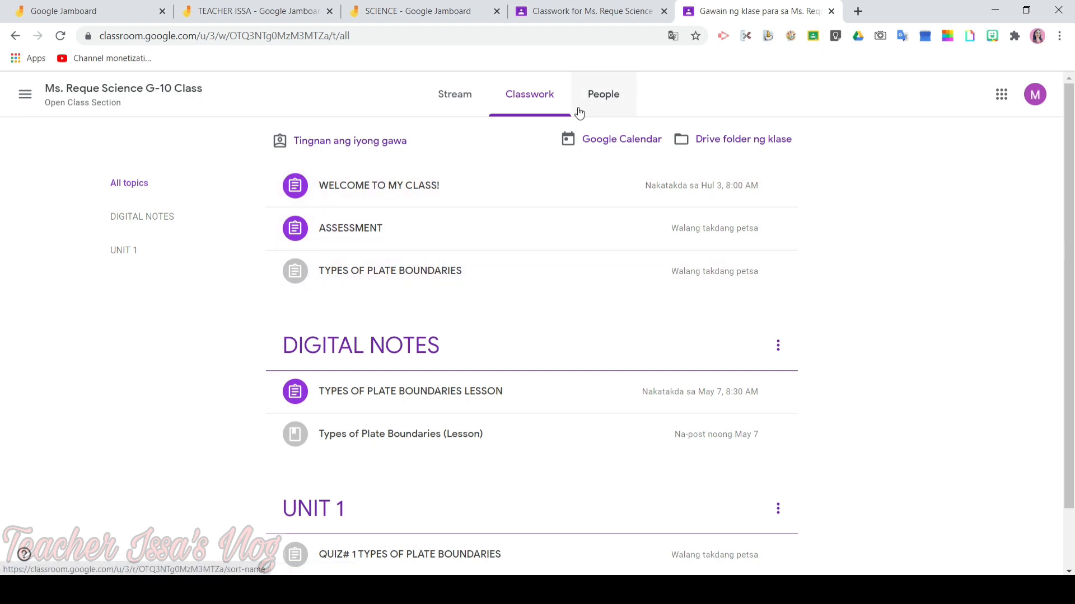
left_click(473, 203)
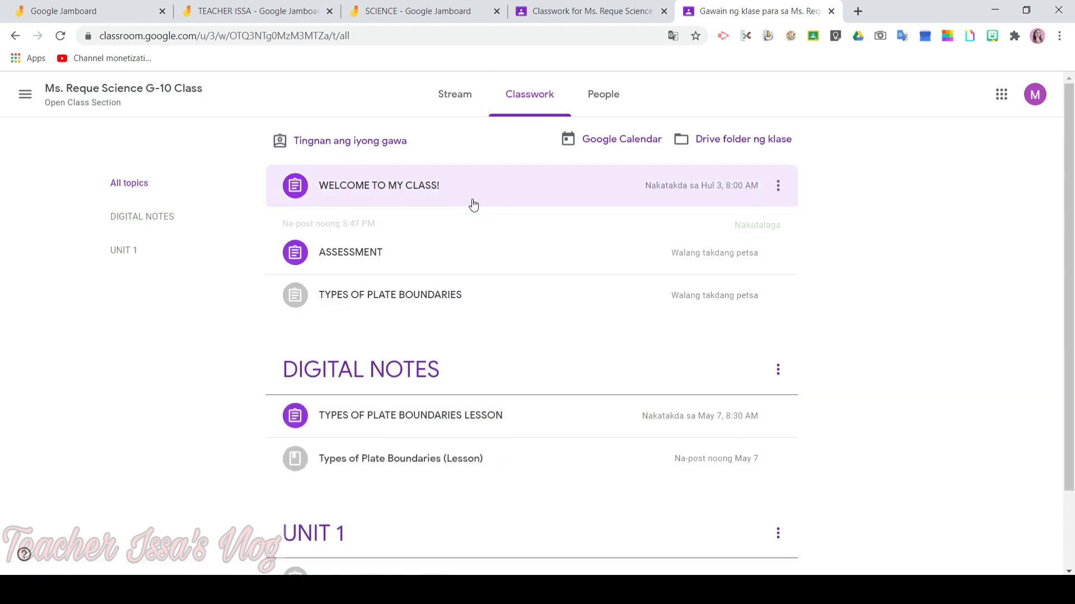
left_click(428, 193)
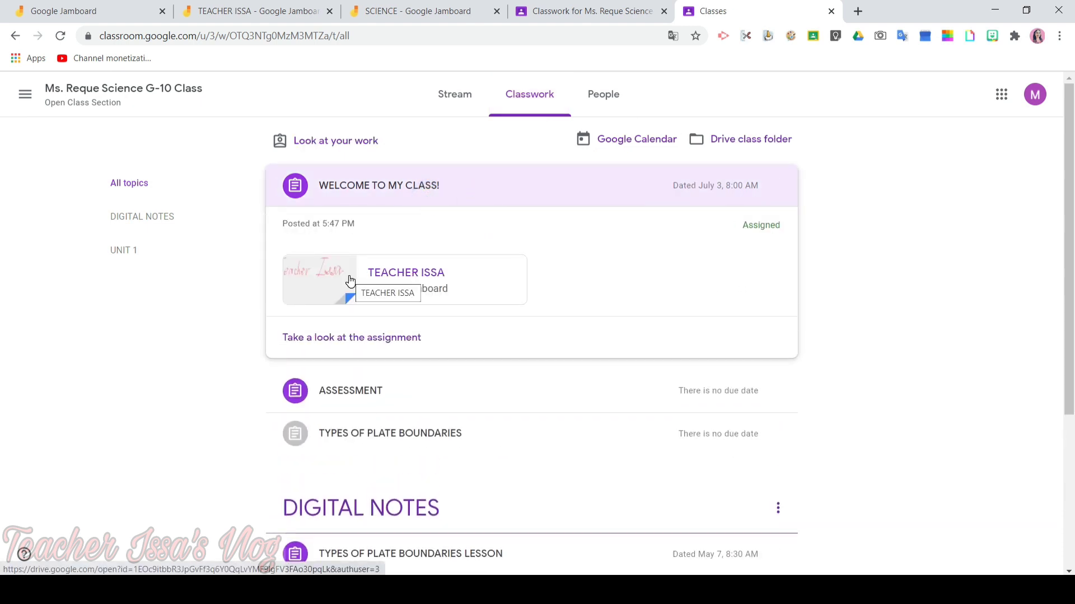
left_click(356, 339)
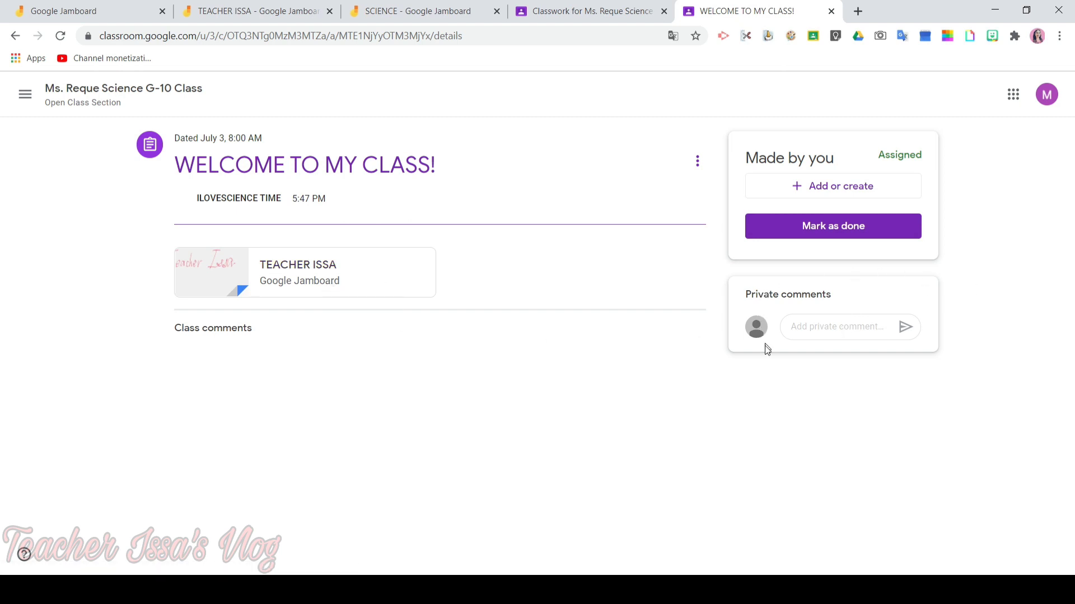
left_click(284, 279)
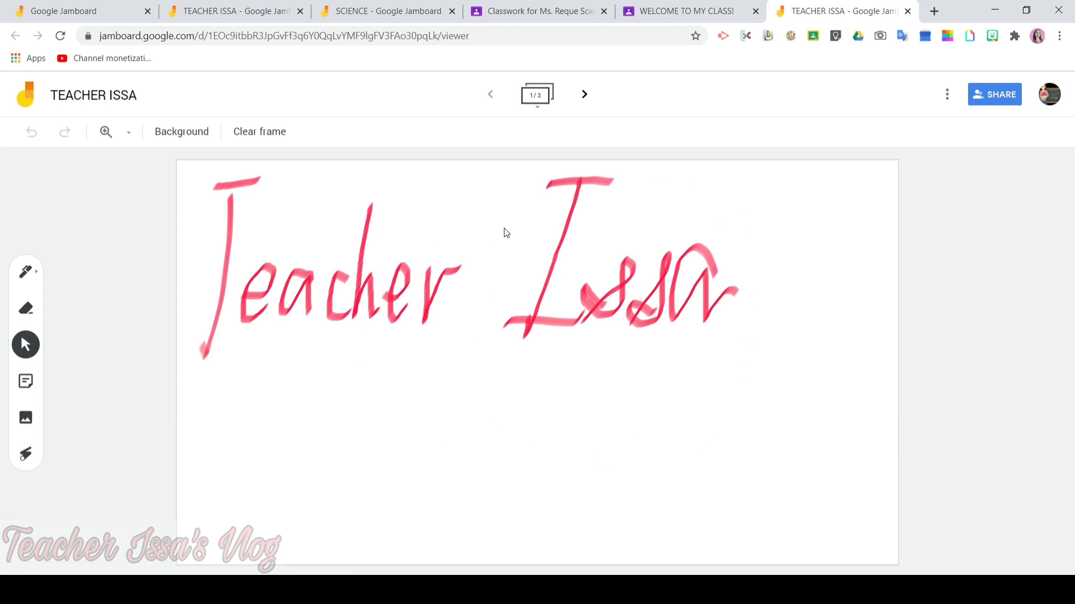
- Look through all three frames of the TEACHER ISSA Jam and return to the first frame
left_click(589, 99)
left_click(591, 101)
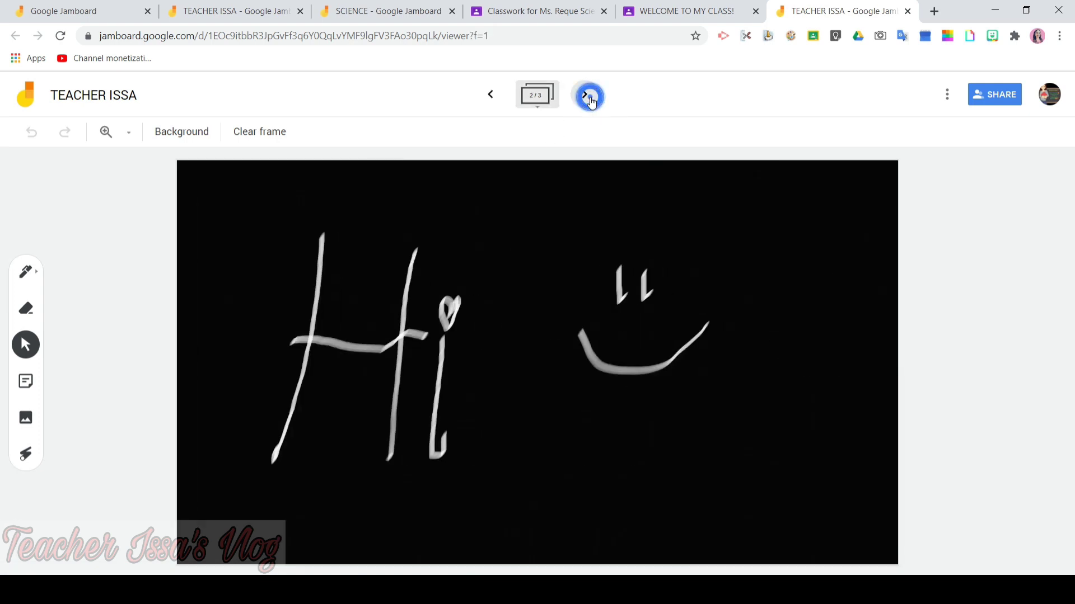
left_click(482, 98)
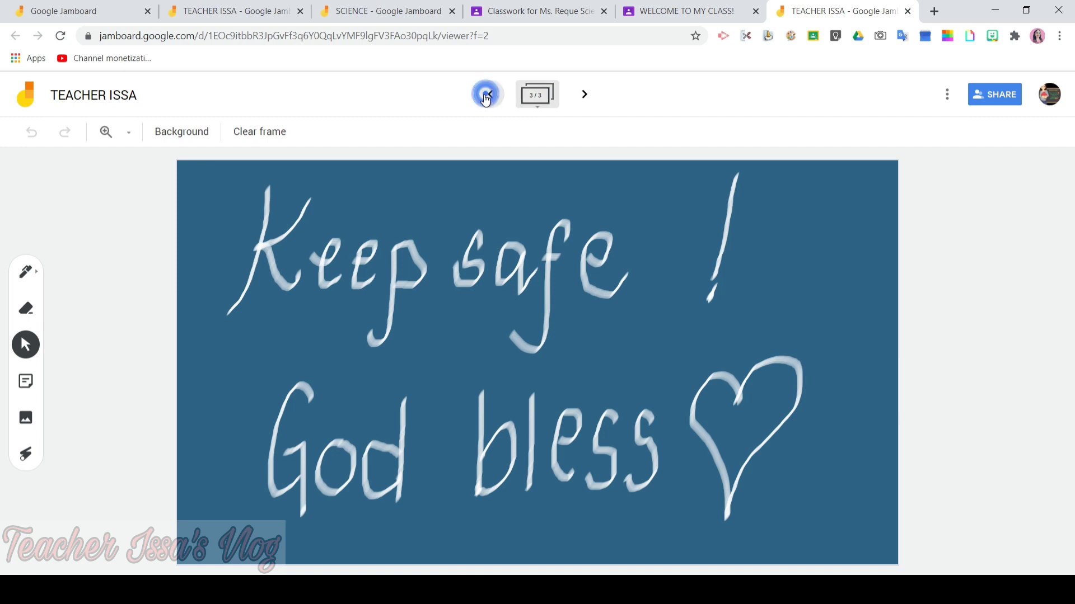
left_click(485, 98)
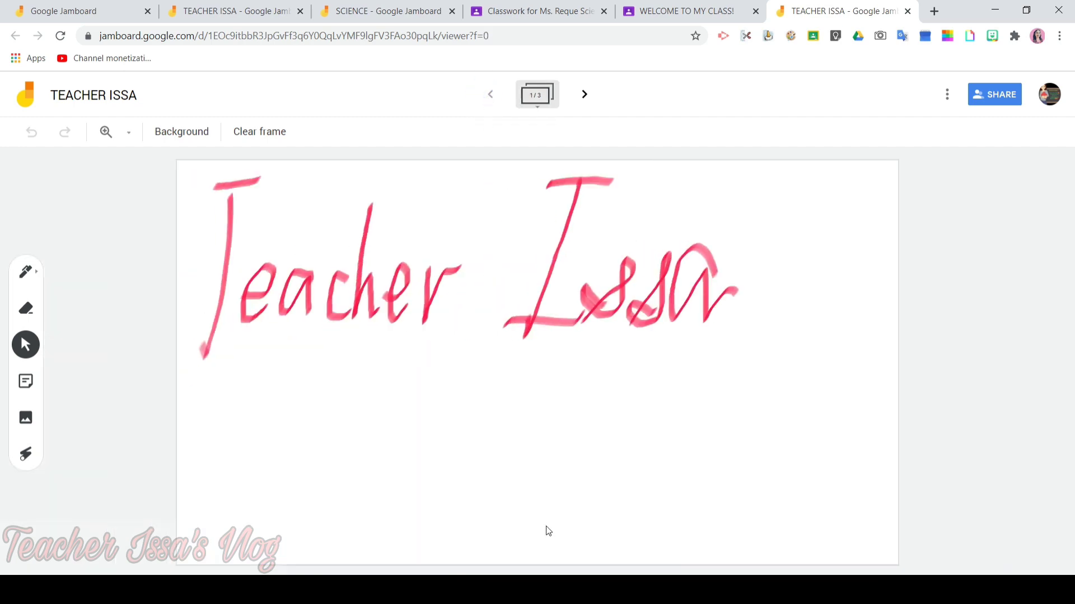
- Try a short blue pen stroke below the handwritten title on the first frame and undo it
left_click(26, 272)
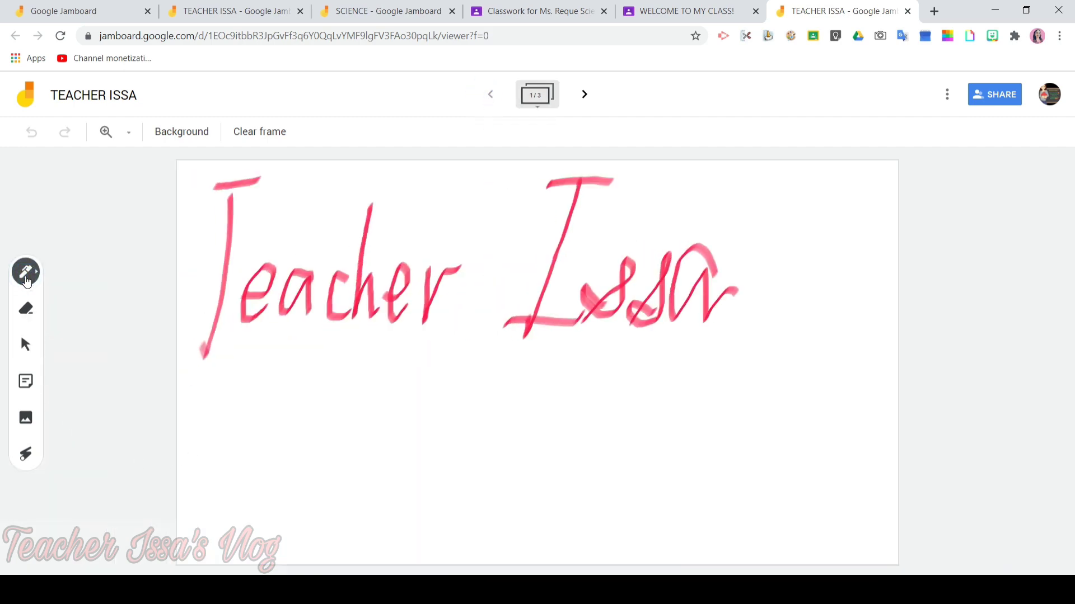
left_click(37, 274)
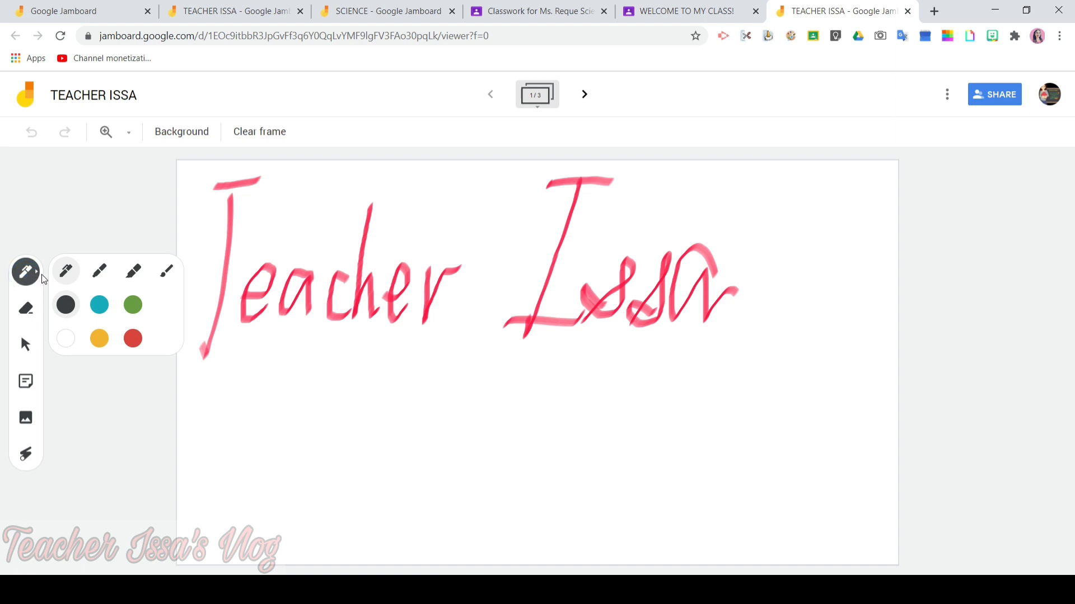
left_click(99, 305)
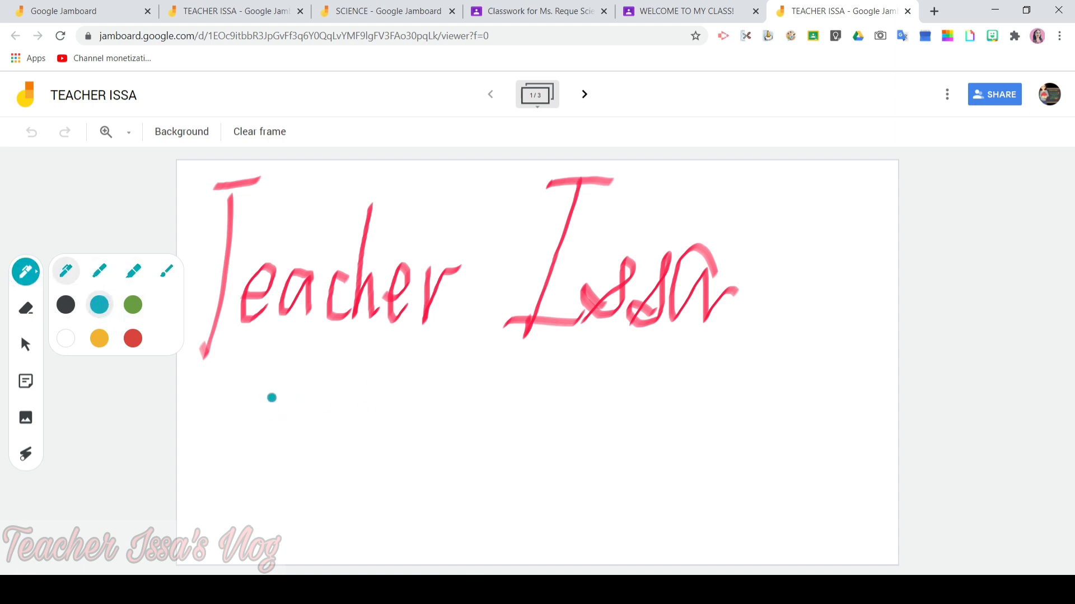
left_click_drag(203, 394, 192, 440)
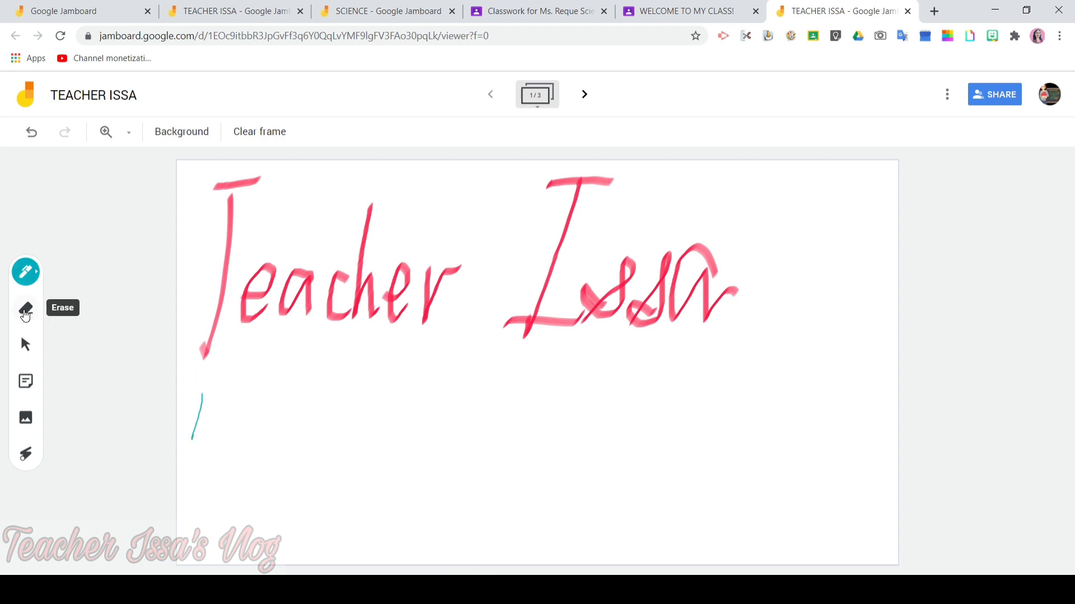
left_click(22, 132)
- Handwrite "Hi T" below the large handwritten title on the first frame, using the black Highlighter
left_click(26, 272)
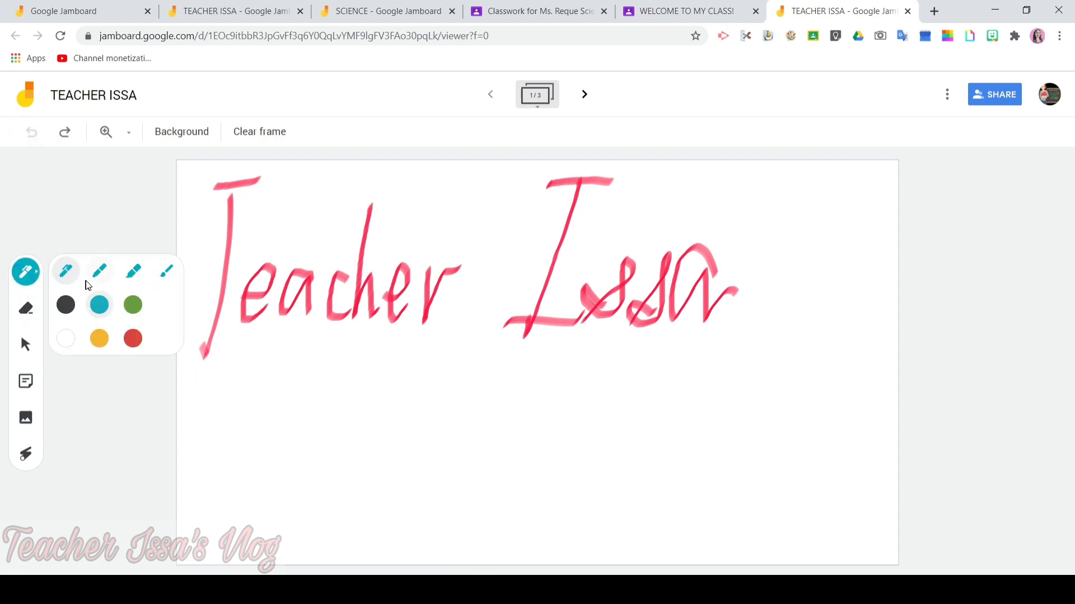
left_click(132, 272)
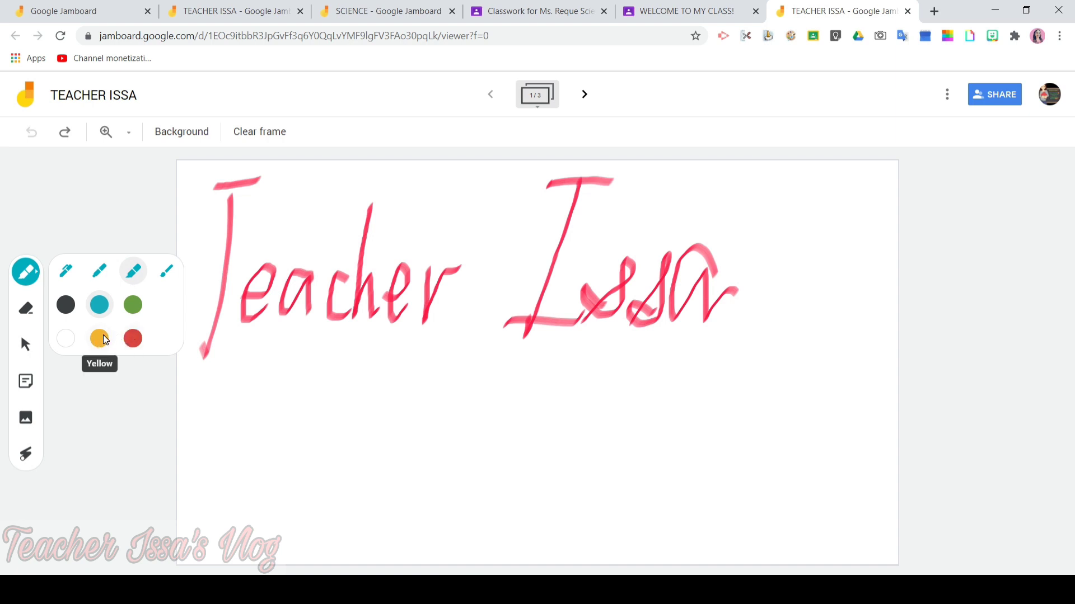
left_click(66, 306)
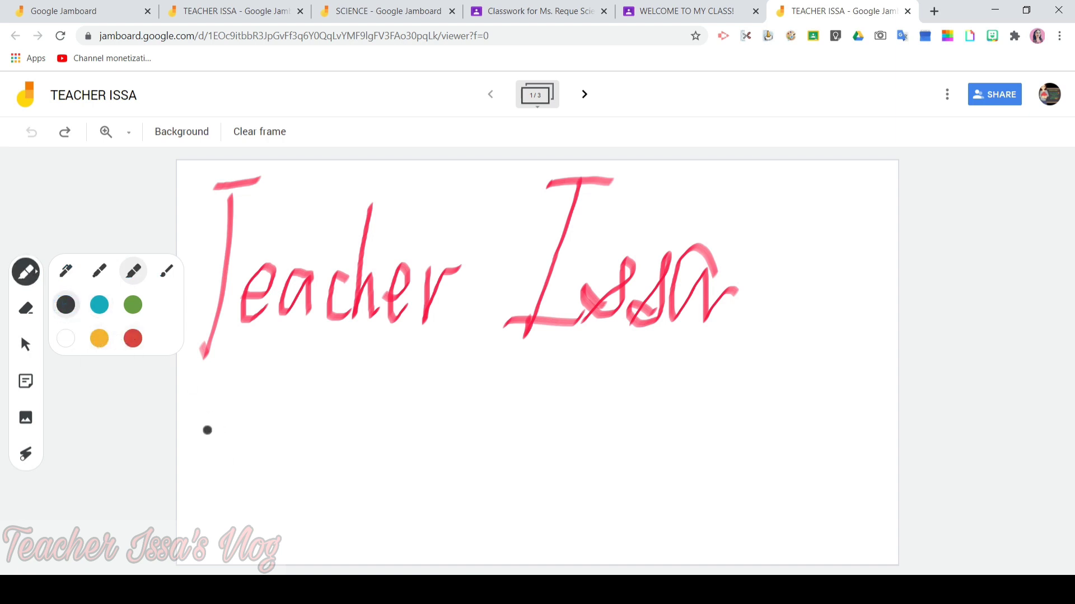
left_click_drag(210, 426, 193, 482)
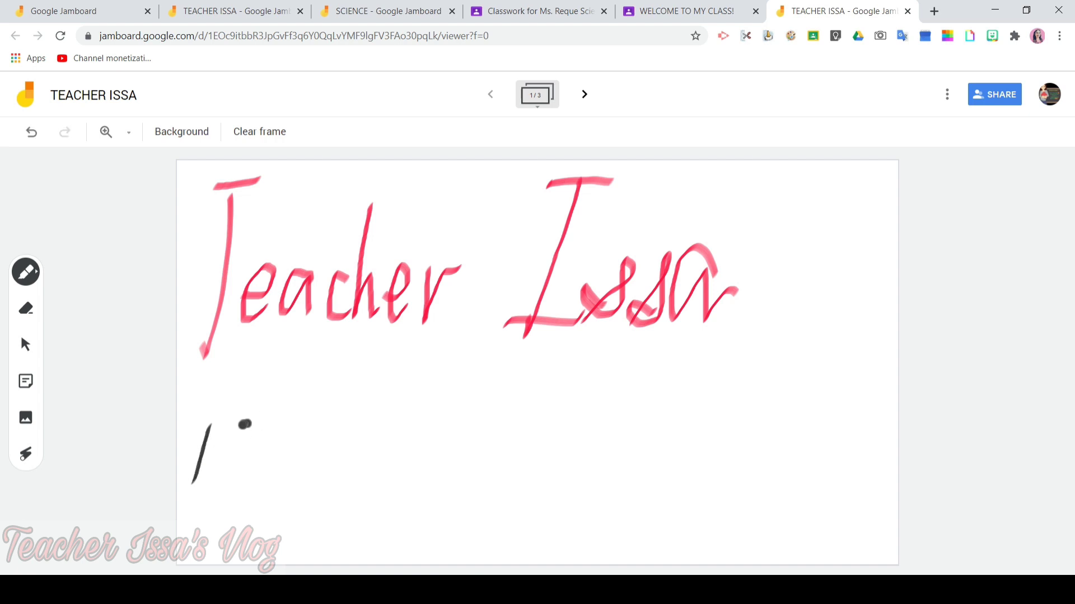
mouse_move(227, 428)
left_mouse_down()
mouse_move(222, 458)
mouse_move(232, 447)
mouse_move(238, 469)
left_mouse_up()
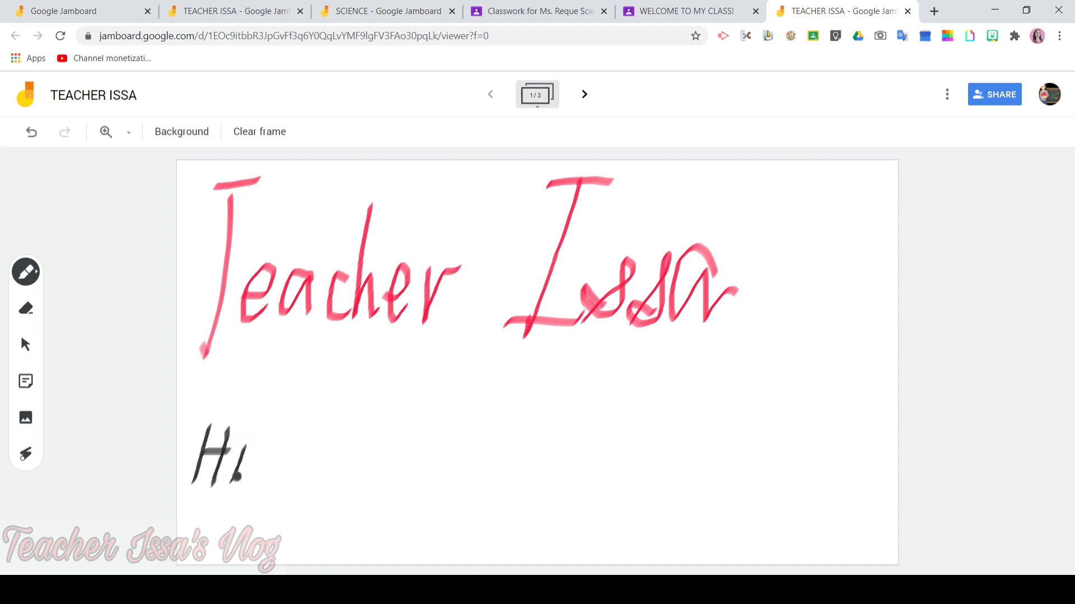
left_click(253, 427)
mouse_move(296, 431)
left_mouse_down()
mouse_move(278, 486)
mouse_move(281, 431)
mouse_move(321, 420)
mouse_move(302, 454)
mouse_move(330, 440)
mouse_move(295, 482)
left_mouse_up()
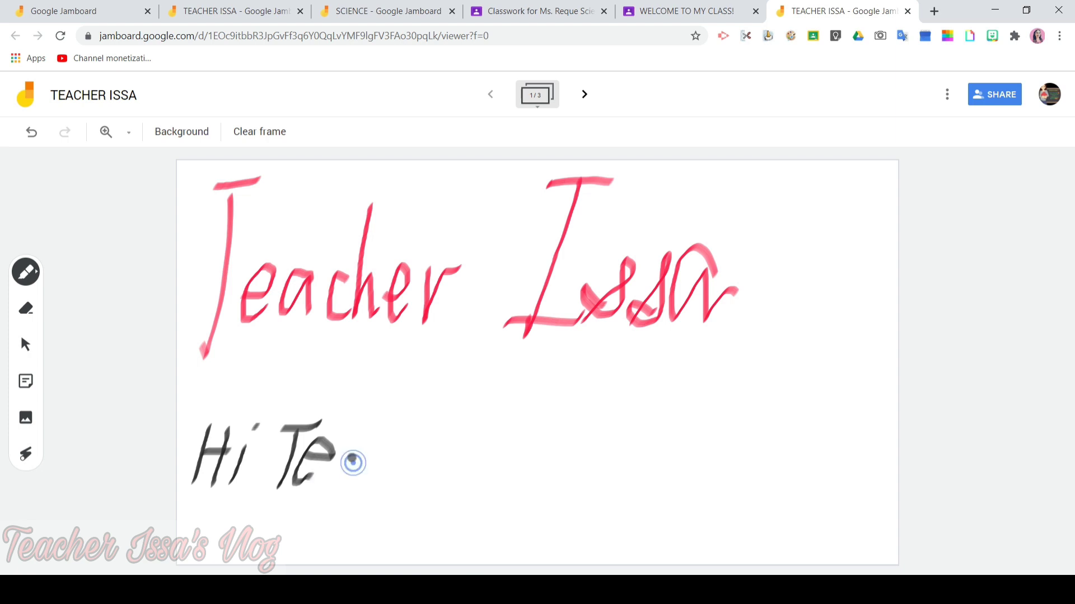
- Add "ea" after the T, undo those letters, and rewrite them more clearly as "eac" in black
mouse_move(324, 481)
left_mouse_down()
mouse_move(352, 457)
mouse_move(354, 496)
left_mouse_up()
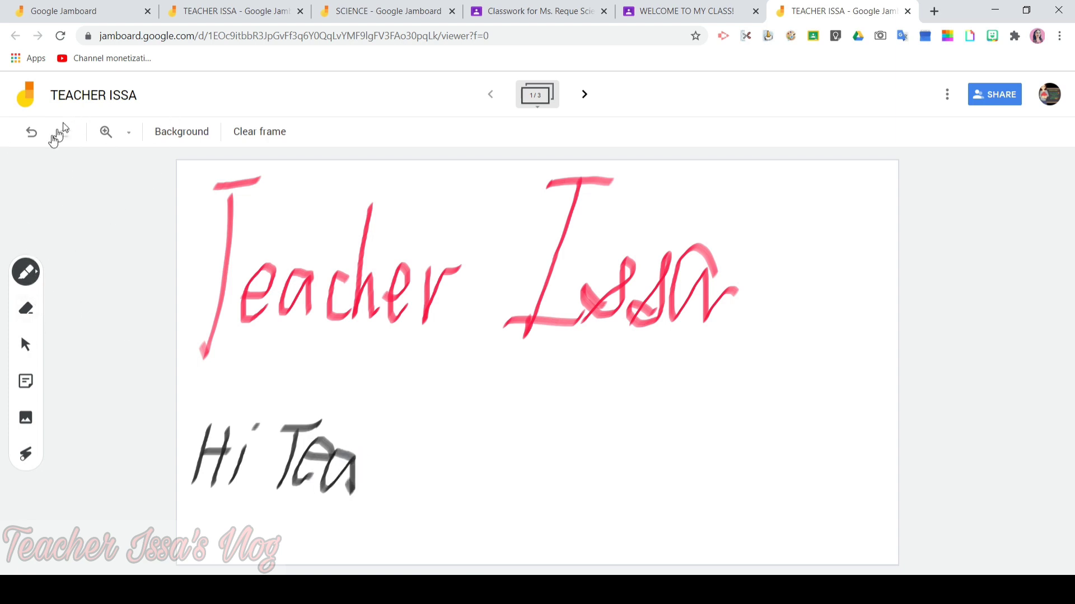
double_click(32, 132)
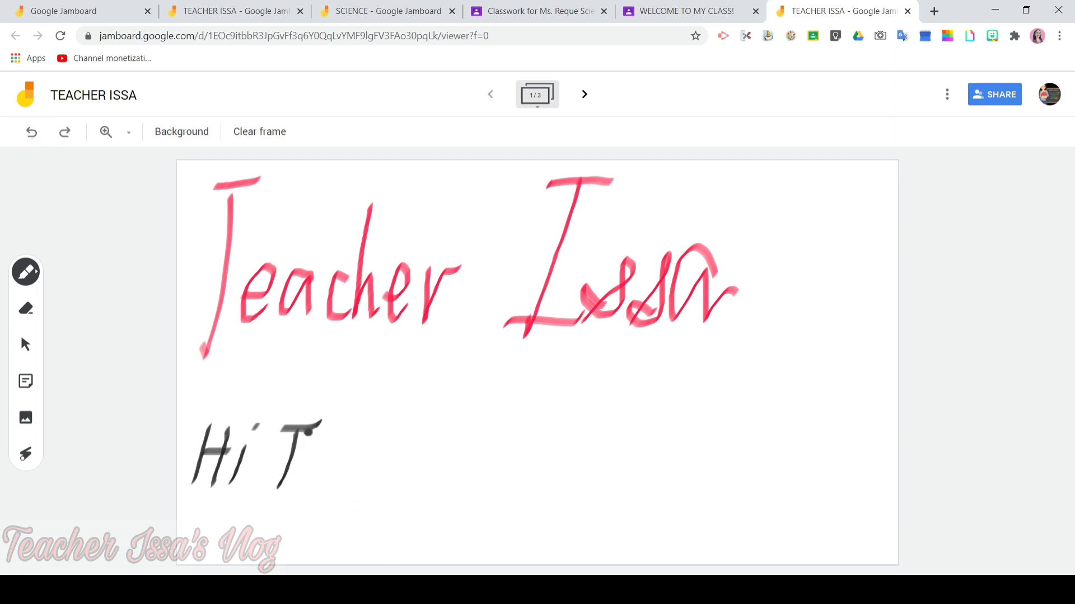
mouse_move(339, 454)
left_mouse_down()
mouse_move(329, 437)
mouse_move(307, 470)
mouse_move(317, 485)
left_mouse_up()
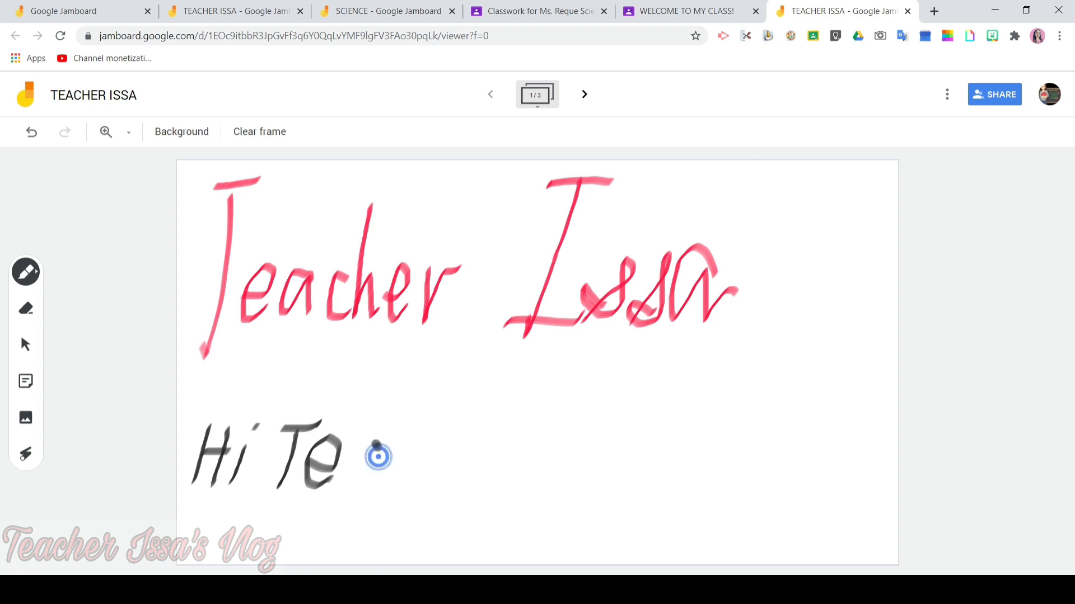
mouse_move(368, 434)
left_mouse_down()
mouse_move(351, 438)
mouse_move(347, 470)
mouse_move(383, 454)
mouse_move(392, 499)
left_mouse_up()
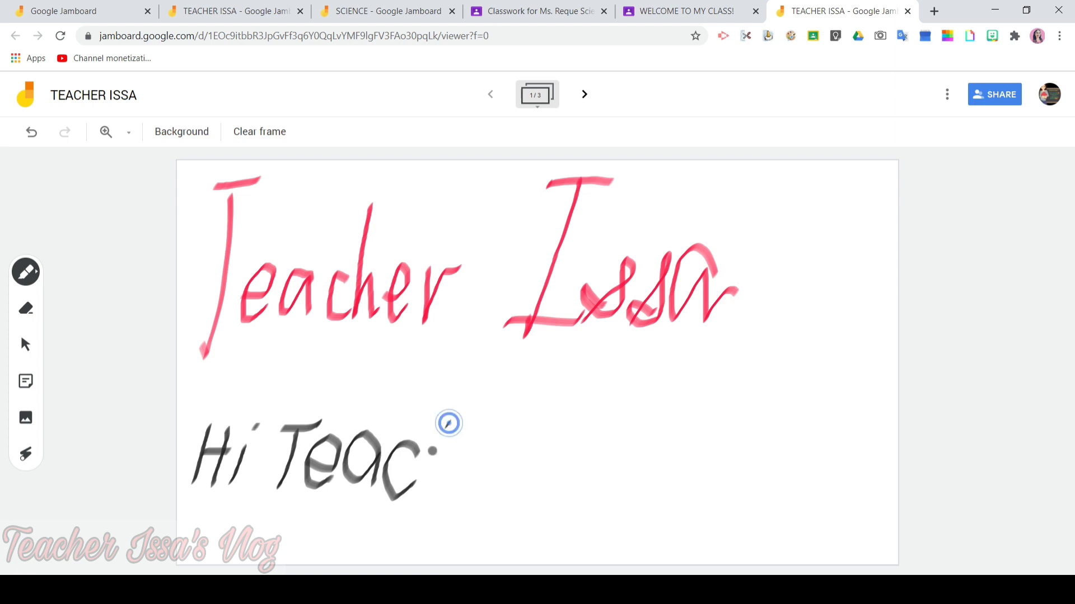
- Undo the first attempt at the "h" and complete the handwritten greeting as "Hi Teacher"
mouse_move(450, 421)
left_mouse_down()
mouse_move(418, 482)
mouse_move(460, 491)
left_mouse_up()
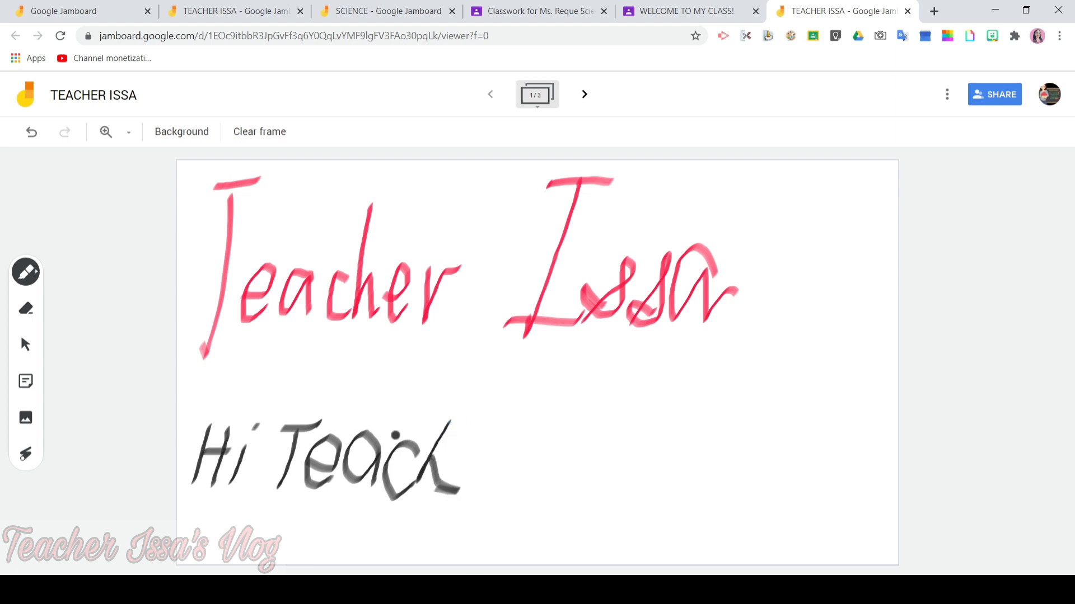
left_click(31, 133)
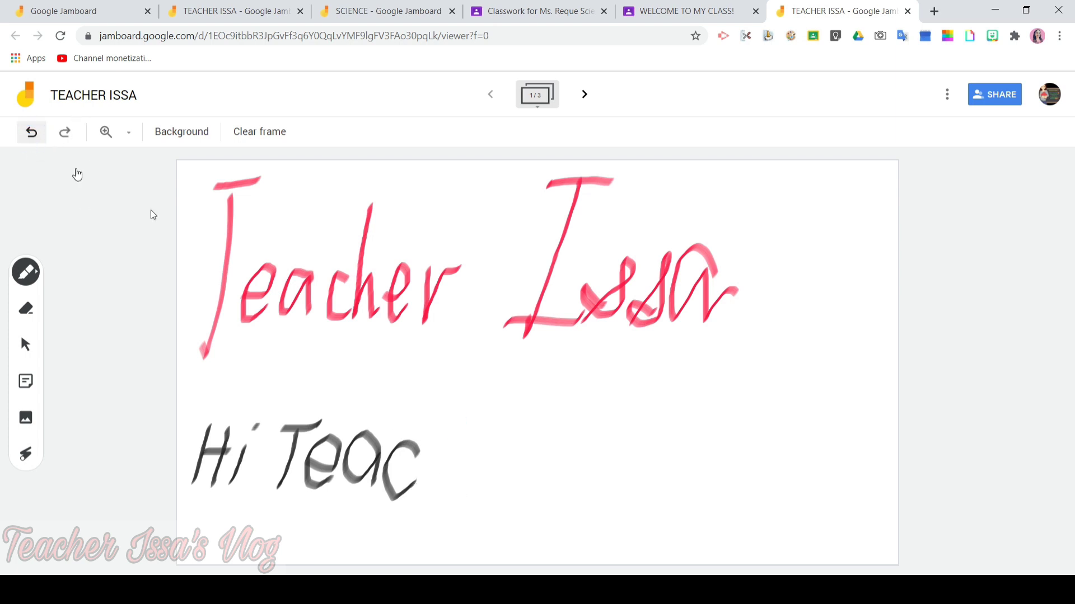
mouse_move(440, 421)
left_mouse_down()
mouse_move(420, 496)
mouse_move(472, 487)
mouse_move(498, 448)
mouse_move(501, 496)
mouse_move(514, 486)
left_mouse_up()
mouse_move(530, 435)
left_mouse_down()
mouse_move(522, 496)
mouse_move(541, 454)
left_mouse_up()
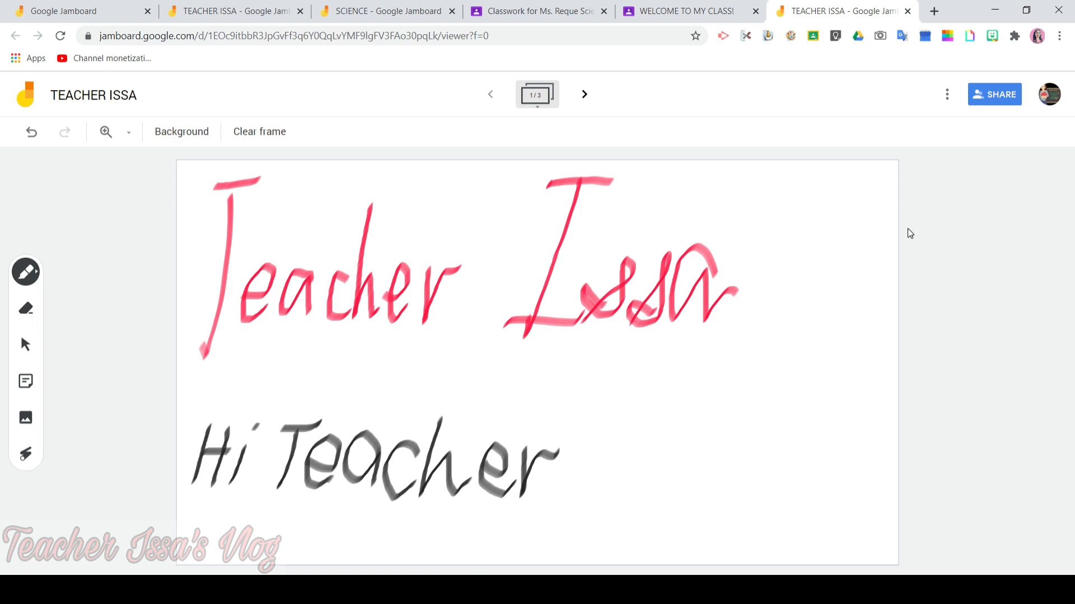
left_click(26, 344)
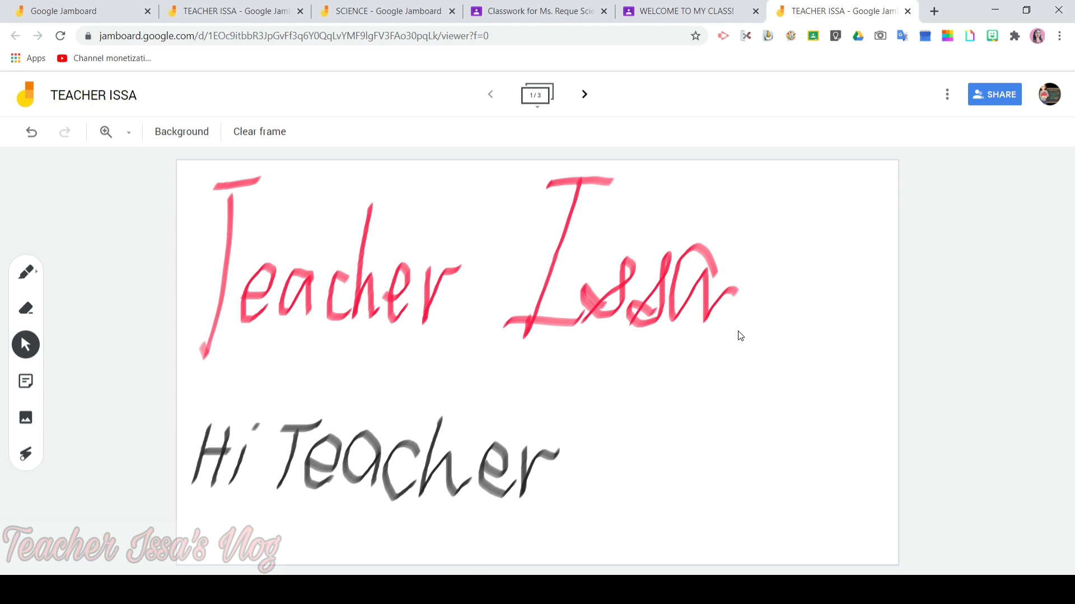
- Switch to the WELCOME TO MY CLASS! assignment in Google Classroom and mark it as done without attaching work
left_click(680, 11)
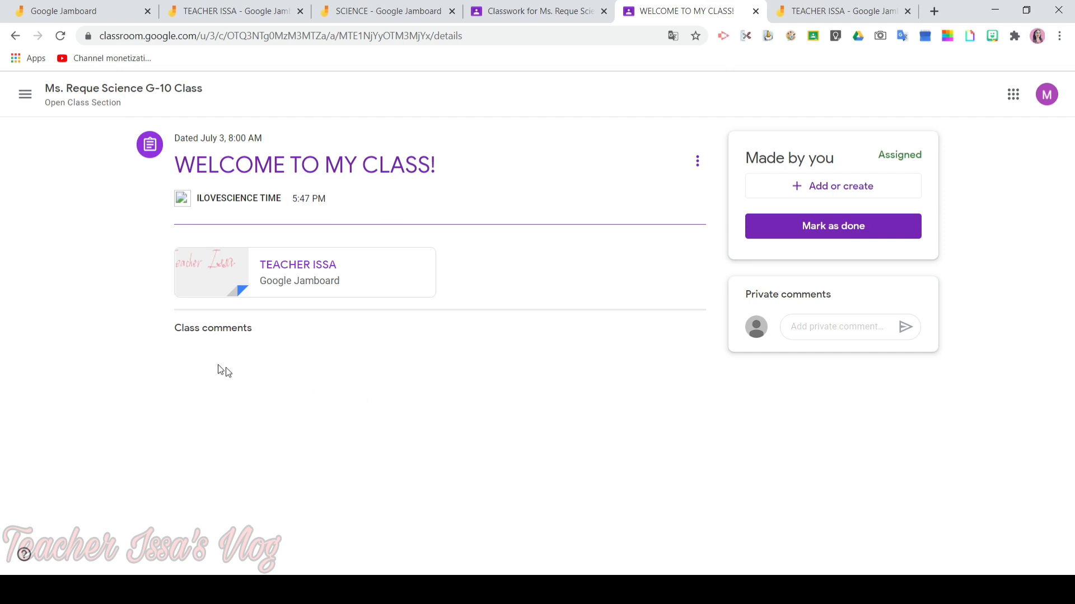
left_click(803, 226)
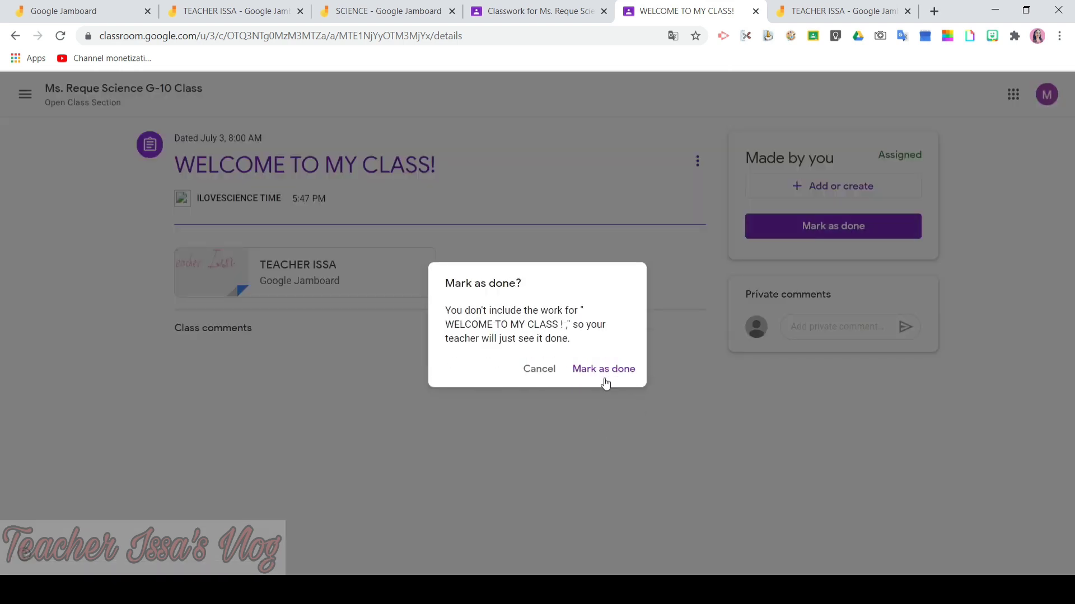
left_click(605, 379)
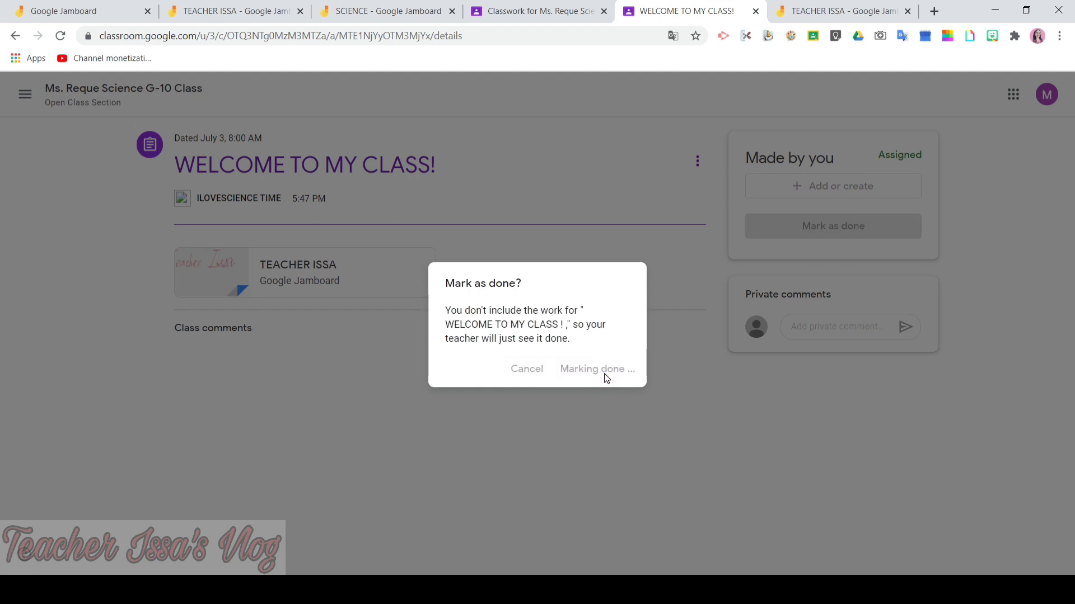